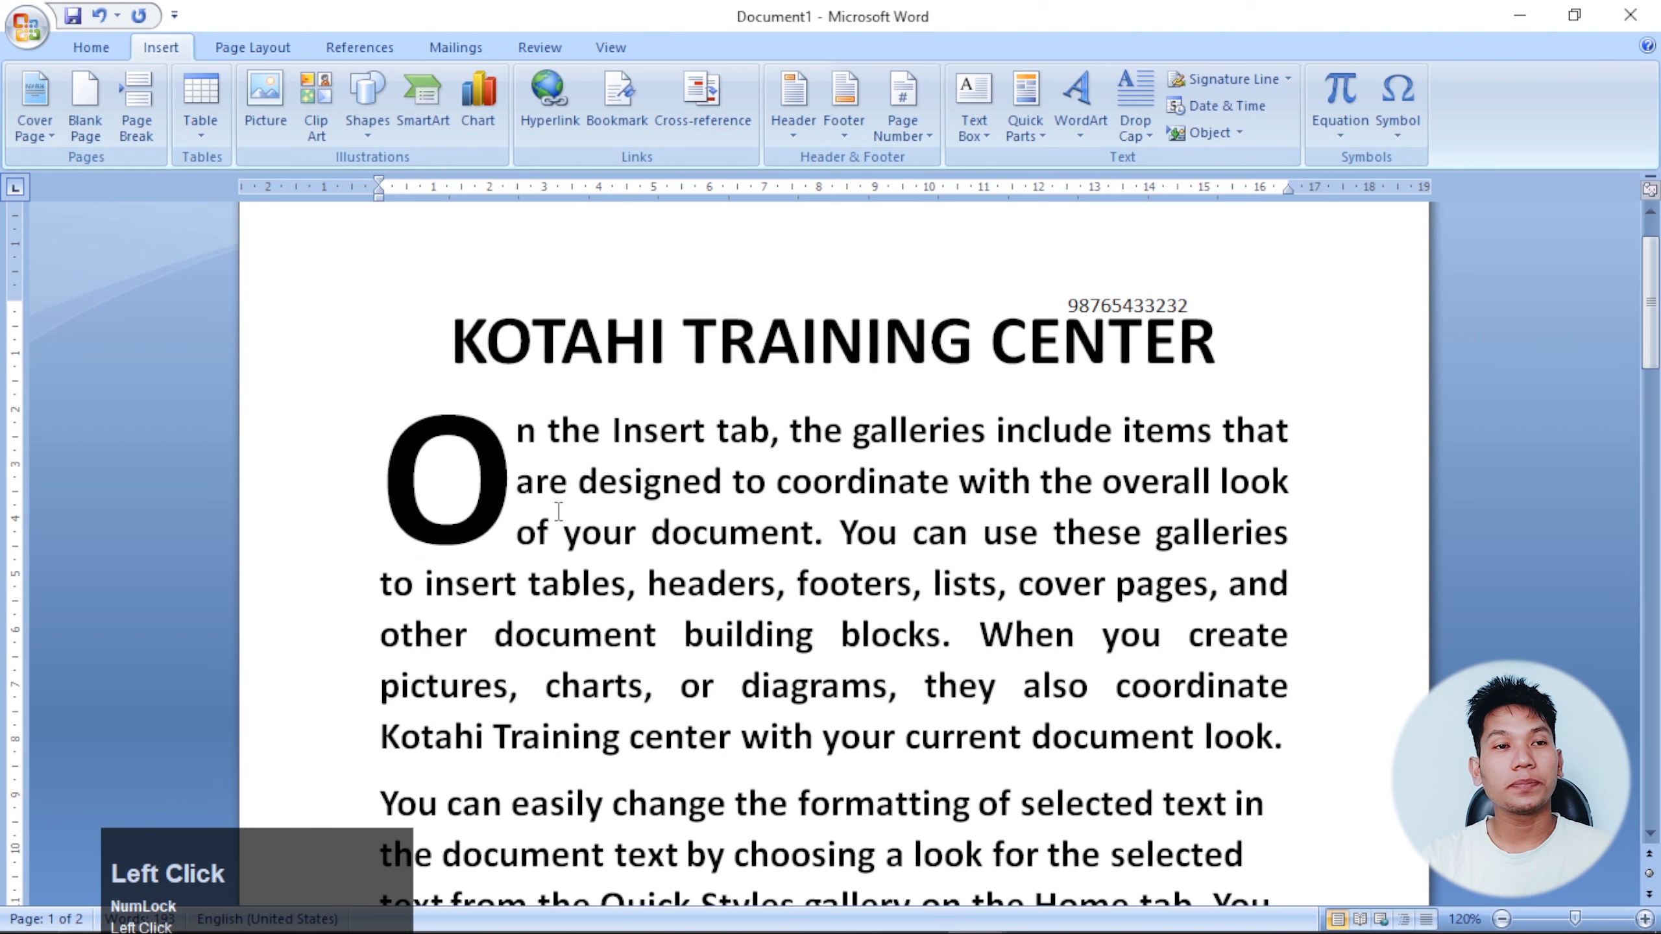
scroll(831, 528, "down", 5)
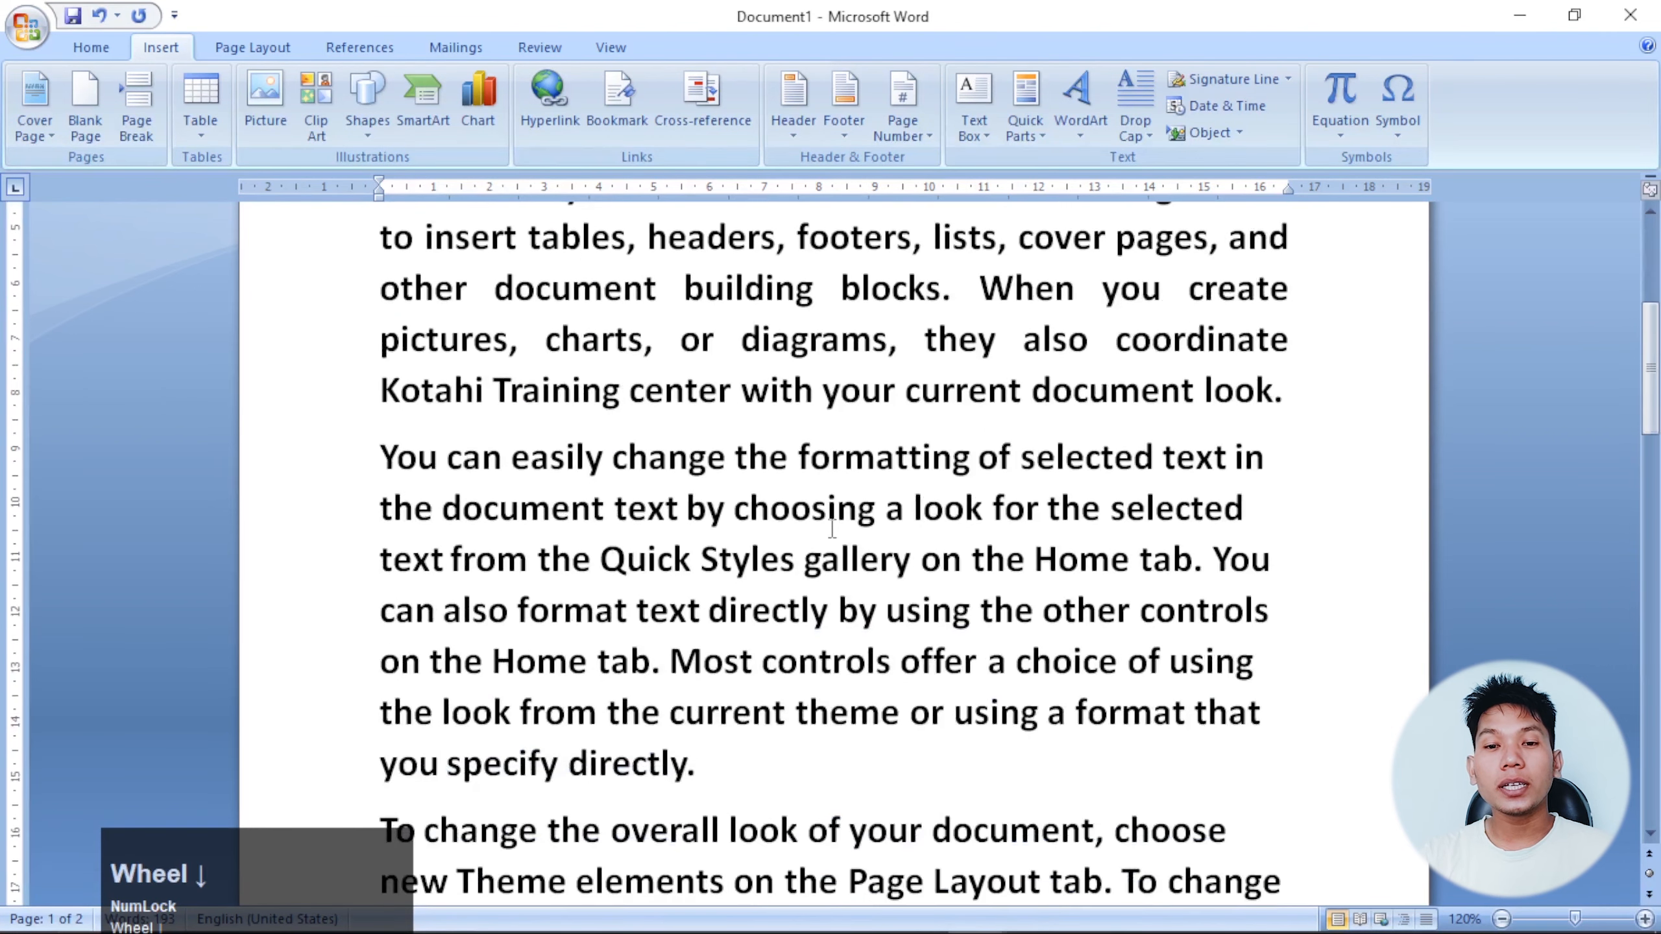
left_click(442, 504)
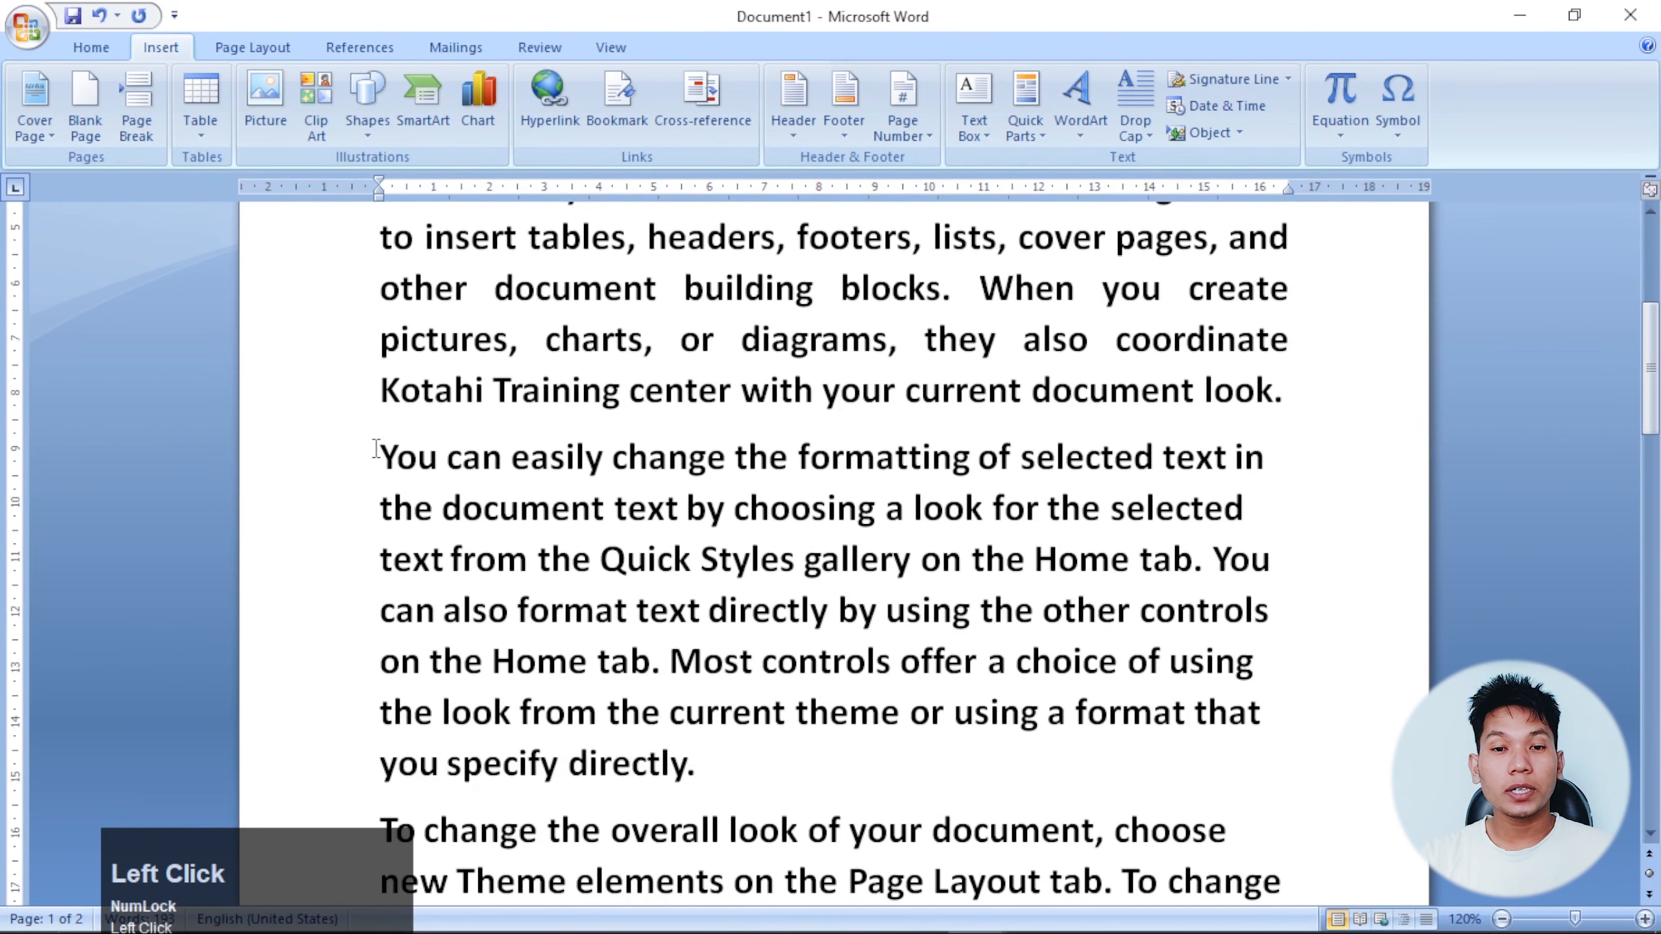
left_click_drag(702, 762, 398, 460)
left_click(626, 555)
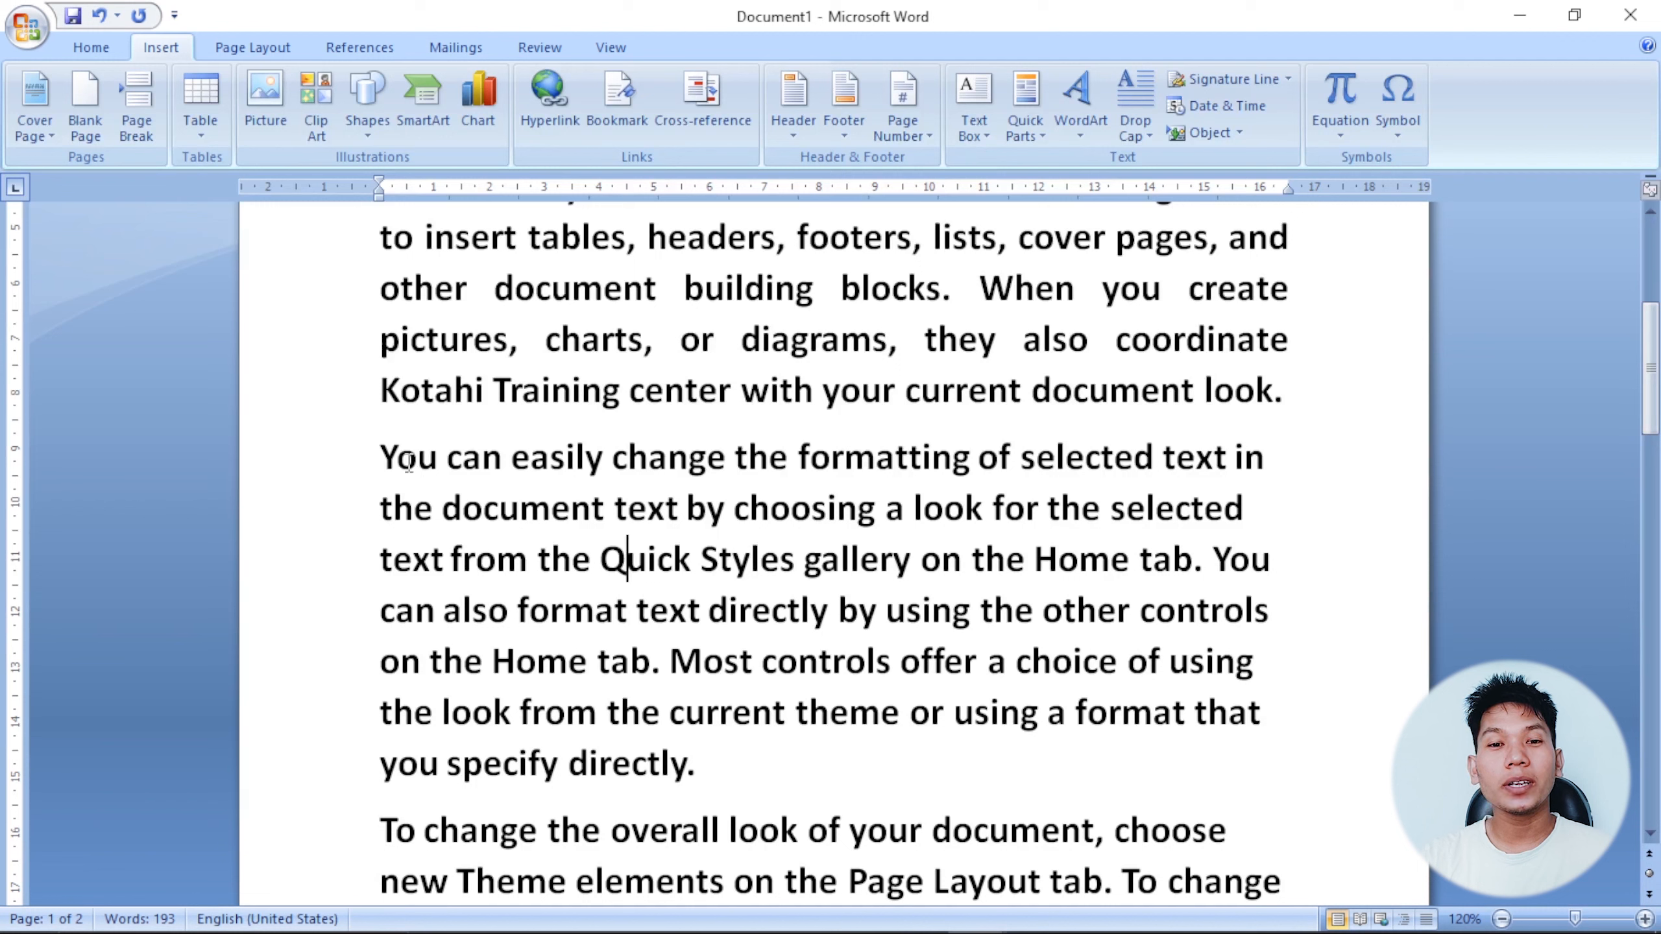
left_click(385, 458)
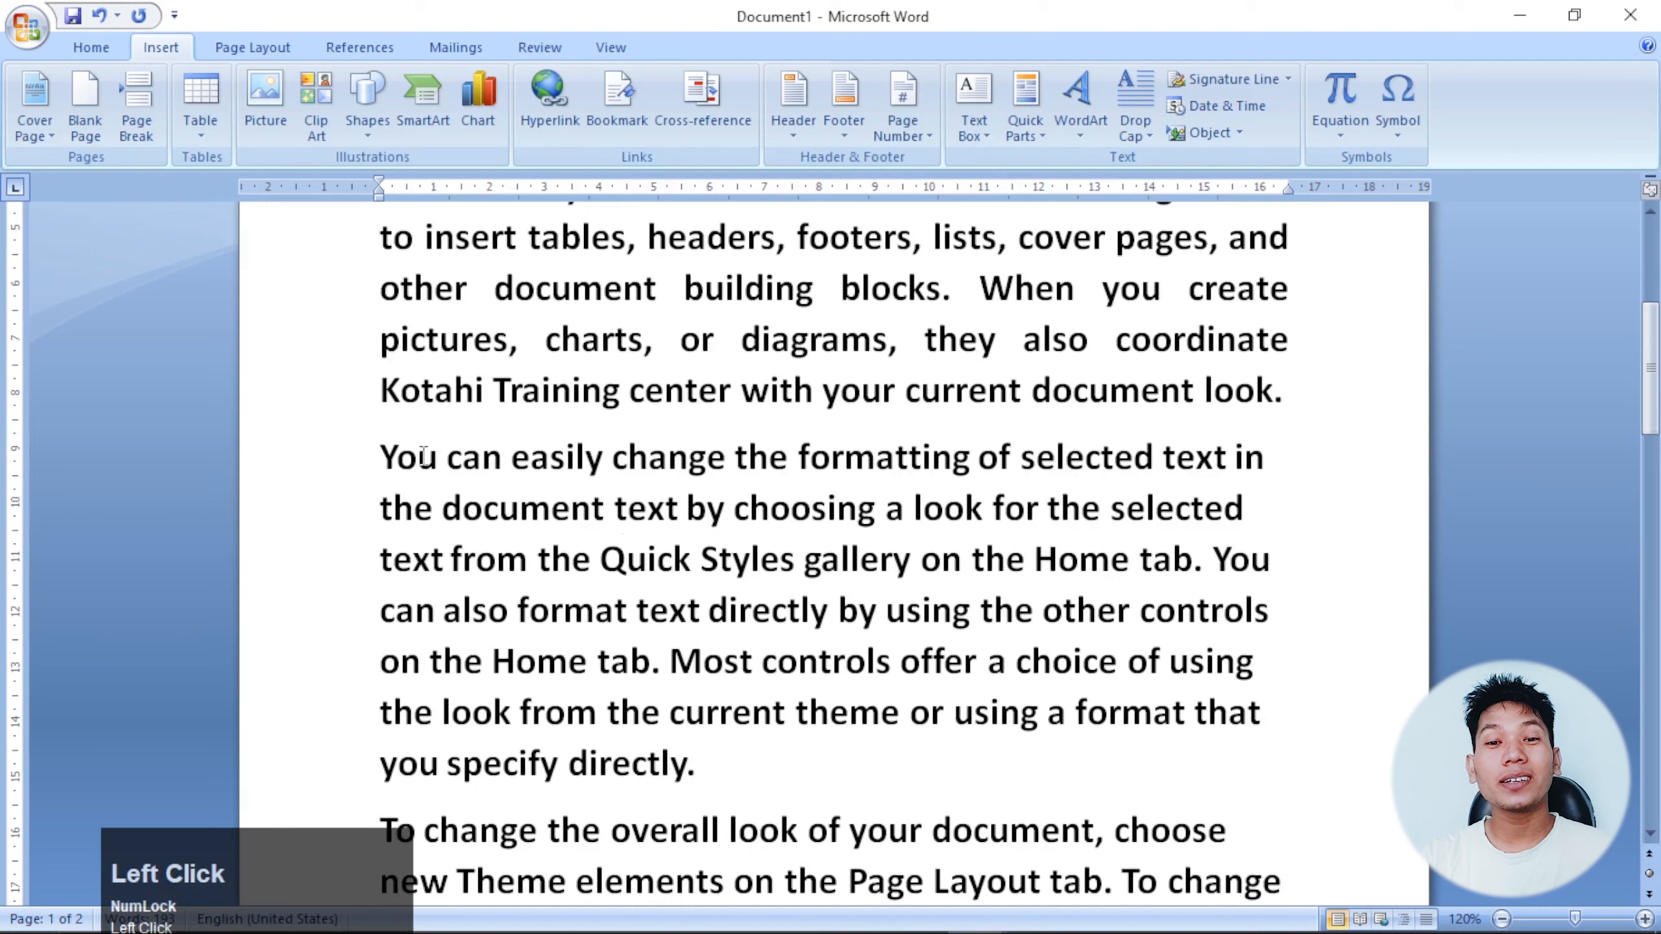
left_click_drag(434, 458, 381, 458)
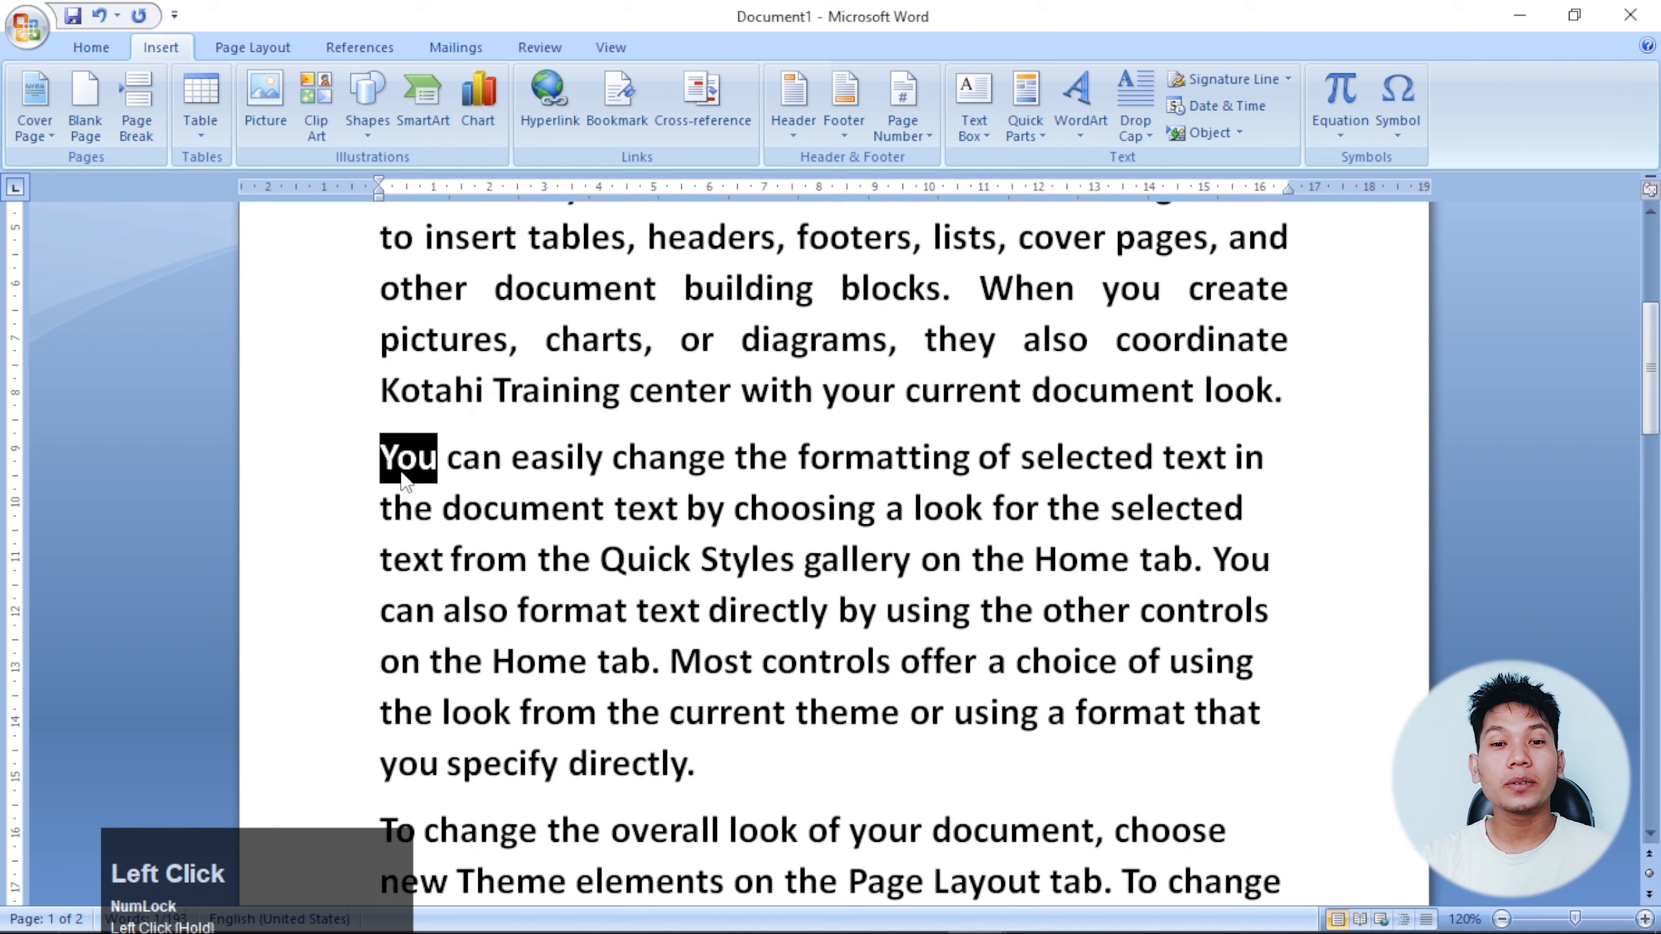
left_click(397, 458)
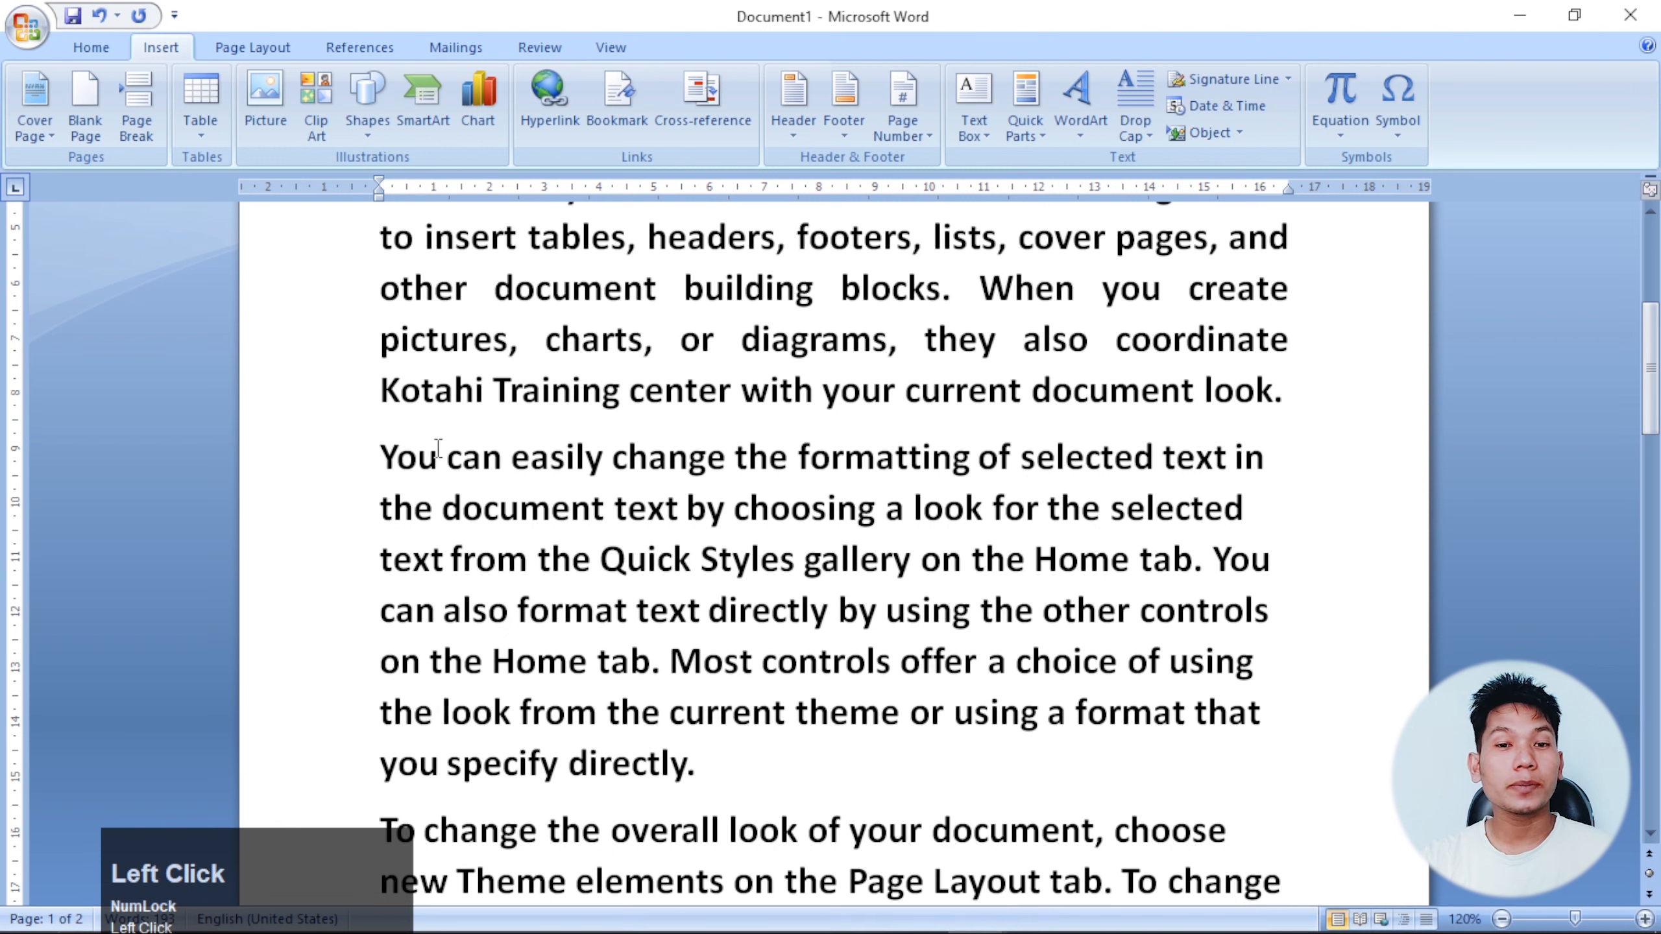
left_click(574, 510)
left_click(866, 597)
left_click(738, 559)
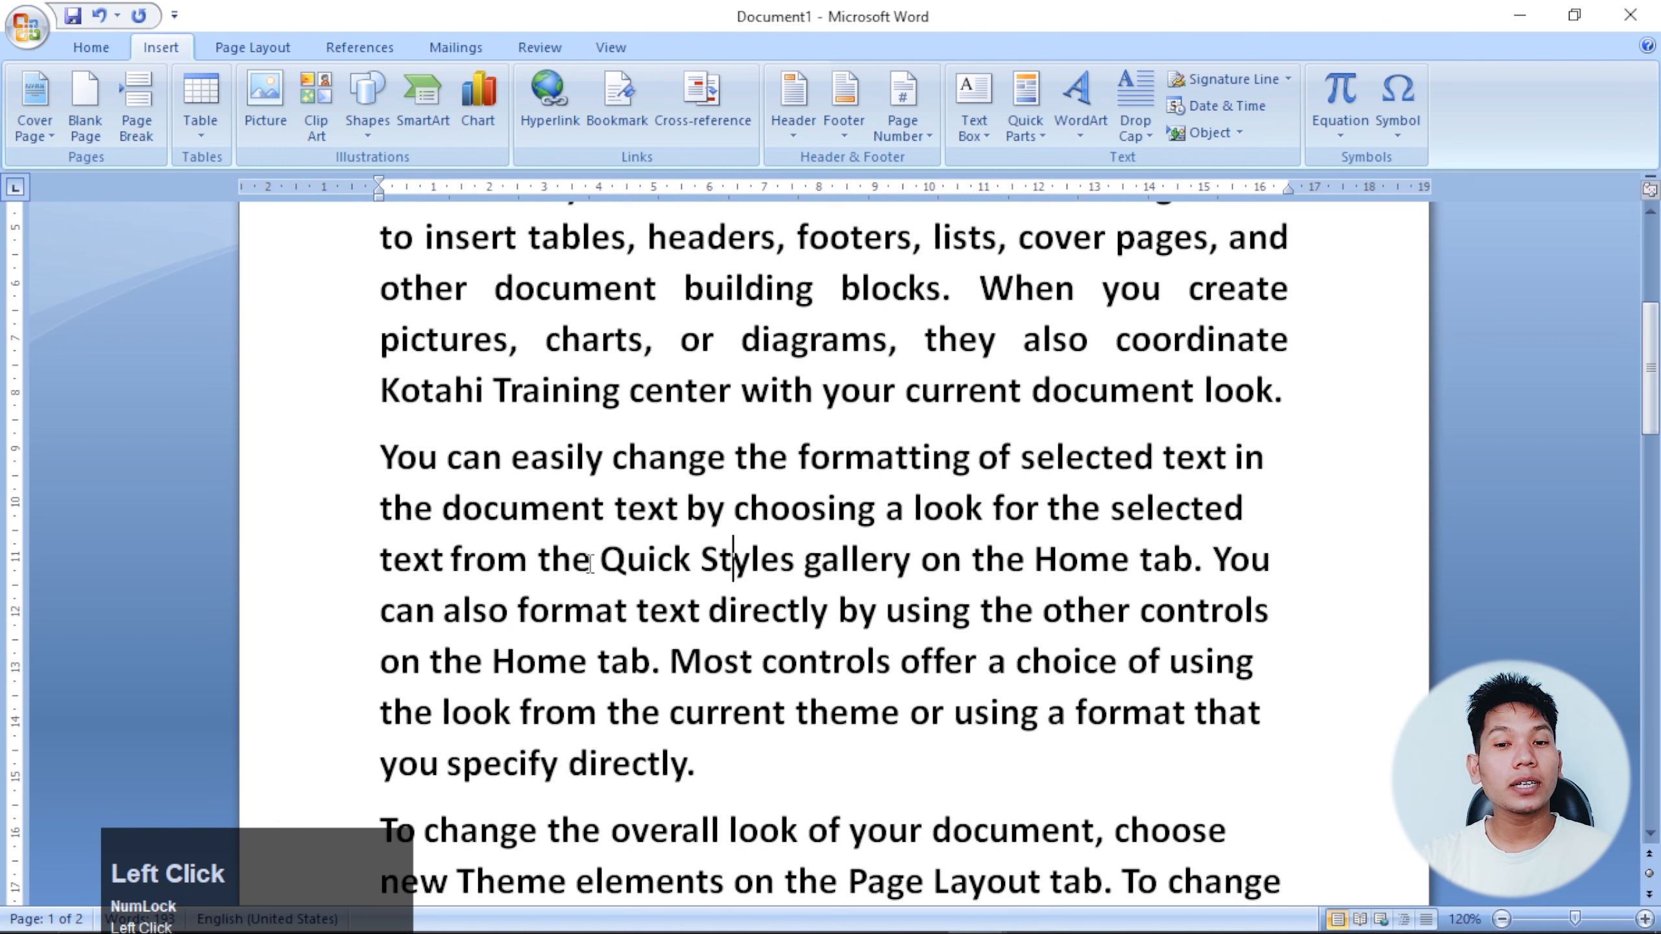
left_click(592, 560)
left_click(380, 458)
left_click(592, 559)
left_click_drag(701, 633, 711, 628)
left_click(925, 568)
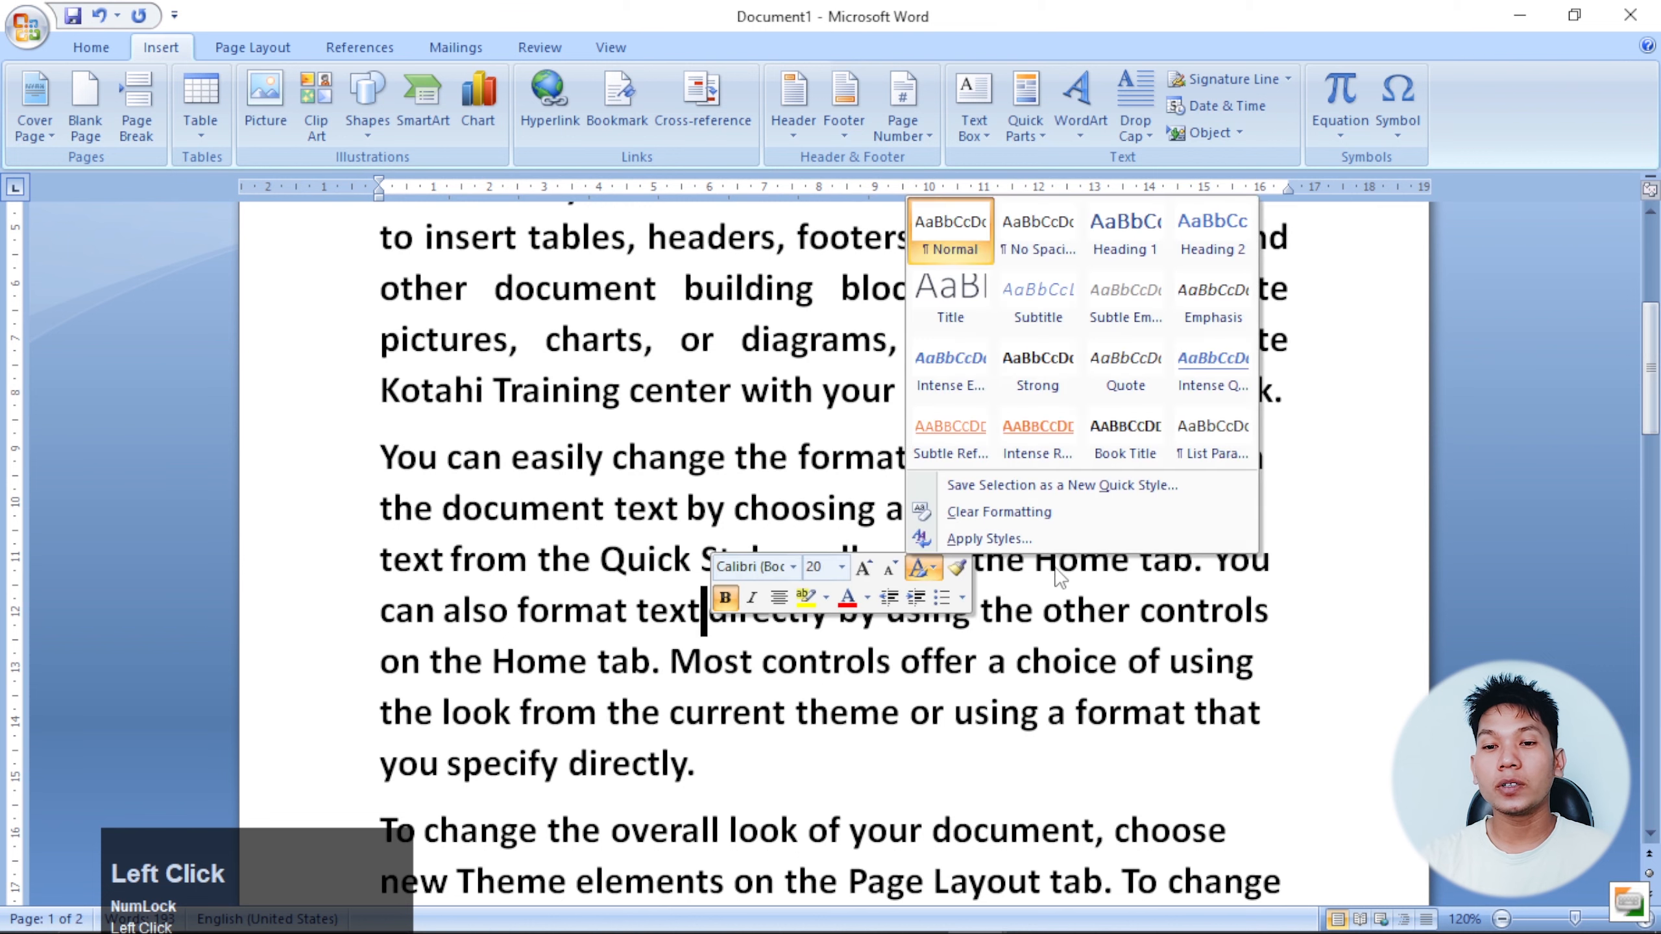
left_click(724, 510)
left_click(617, 603)
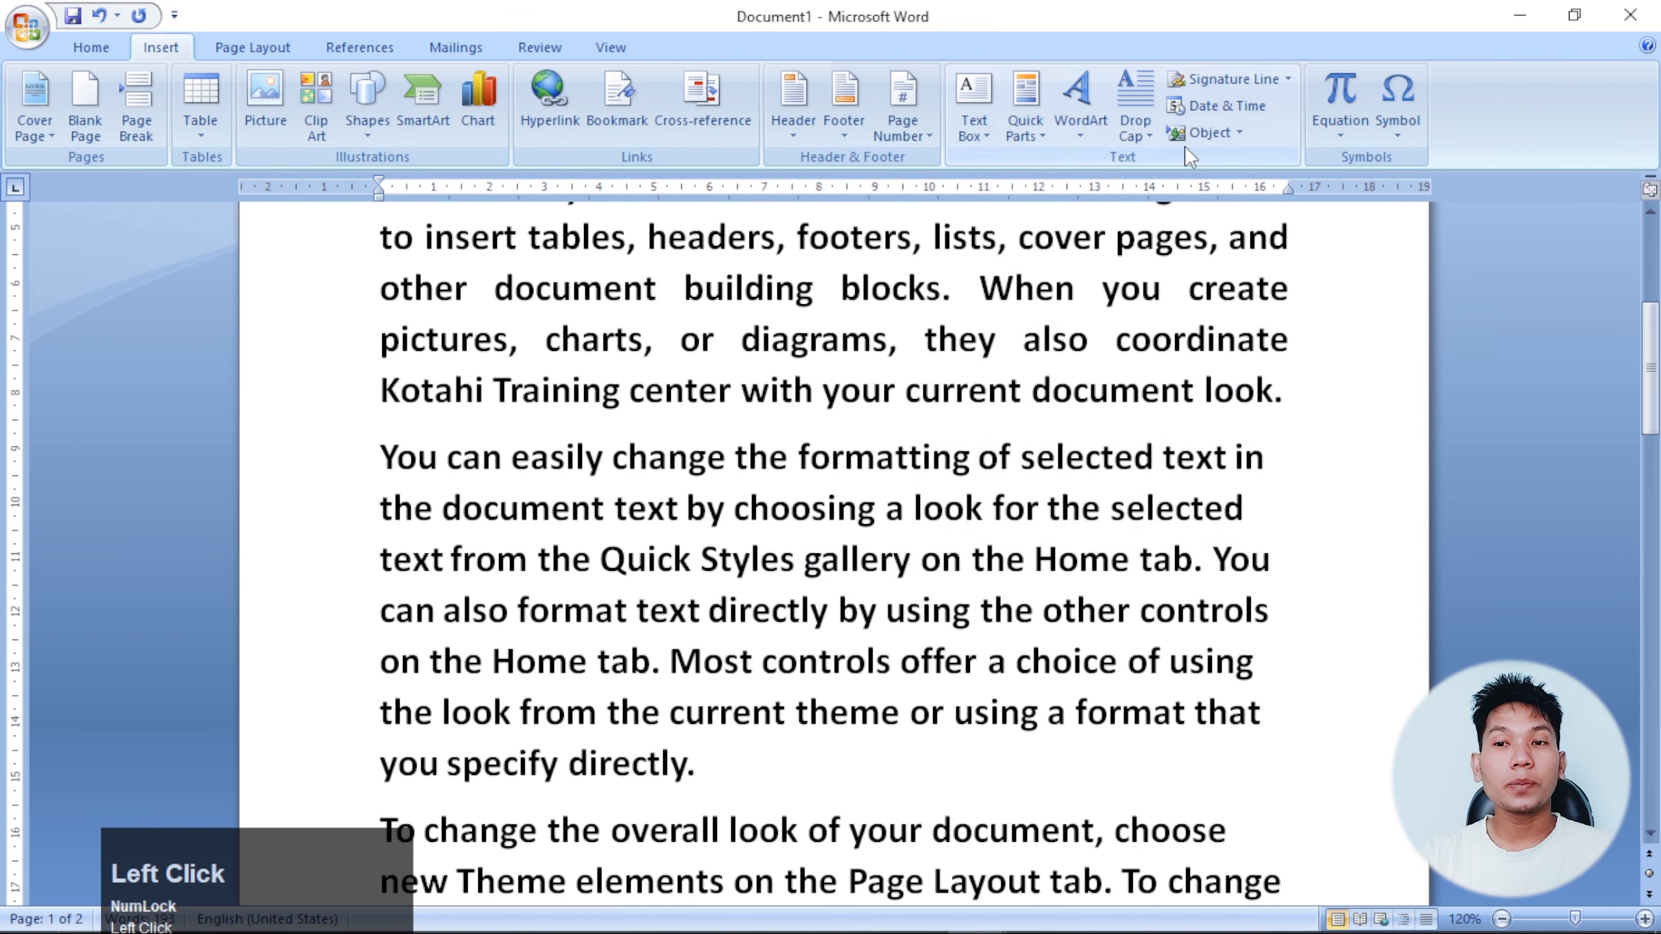
left_click(1134, 127)
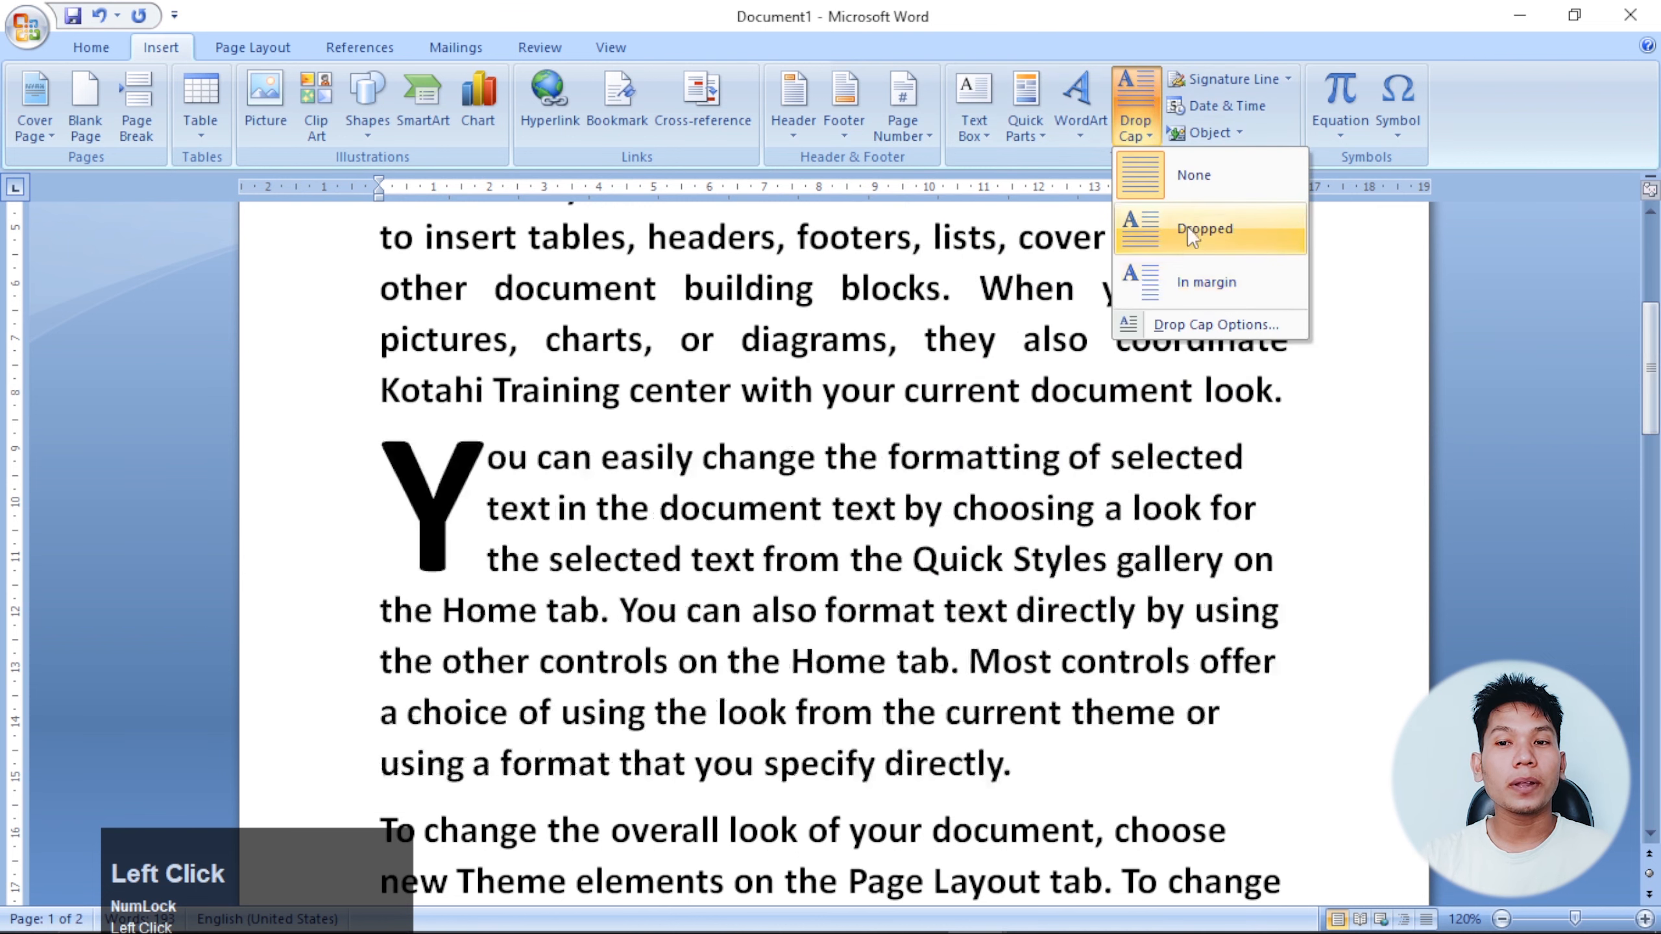
Make the paragraph's opening Y a dropped capital spanning 5 lines in the +Body font.
left_click(1188, 227)
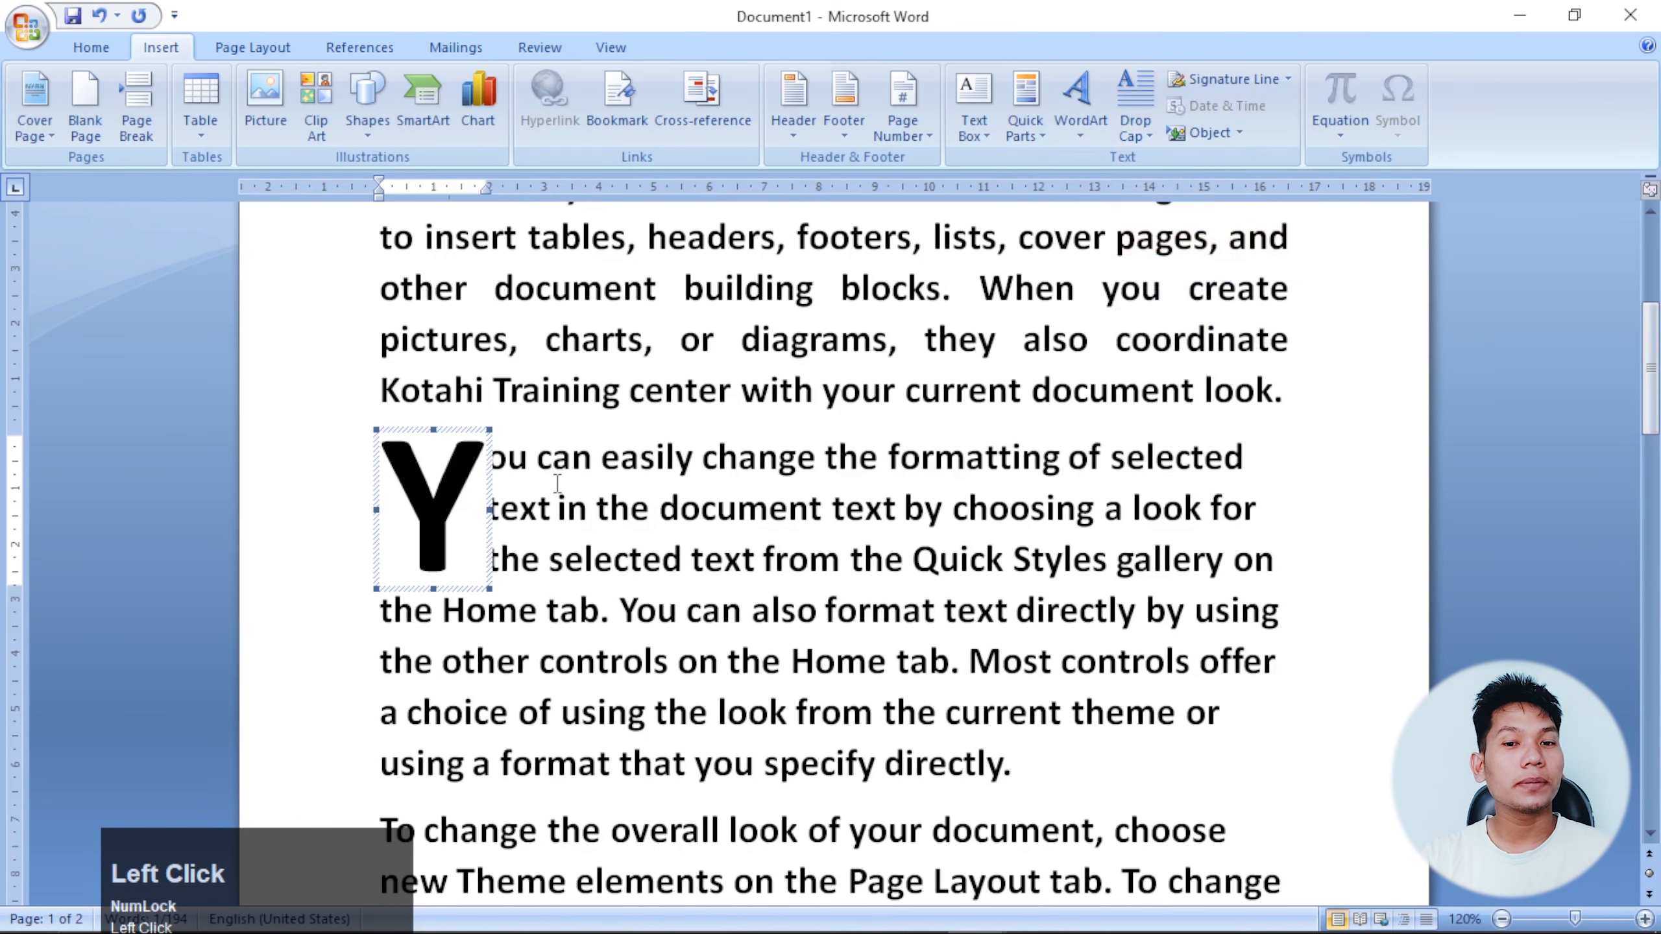
left_click(772, 517)
left_click(1140, 131)
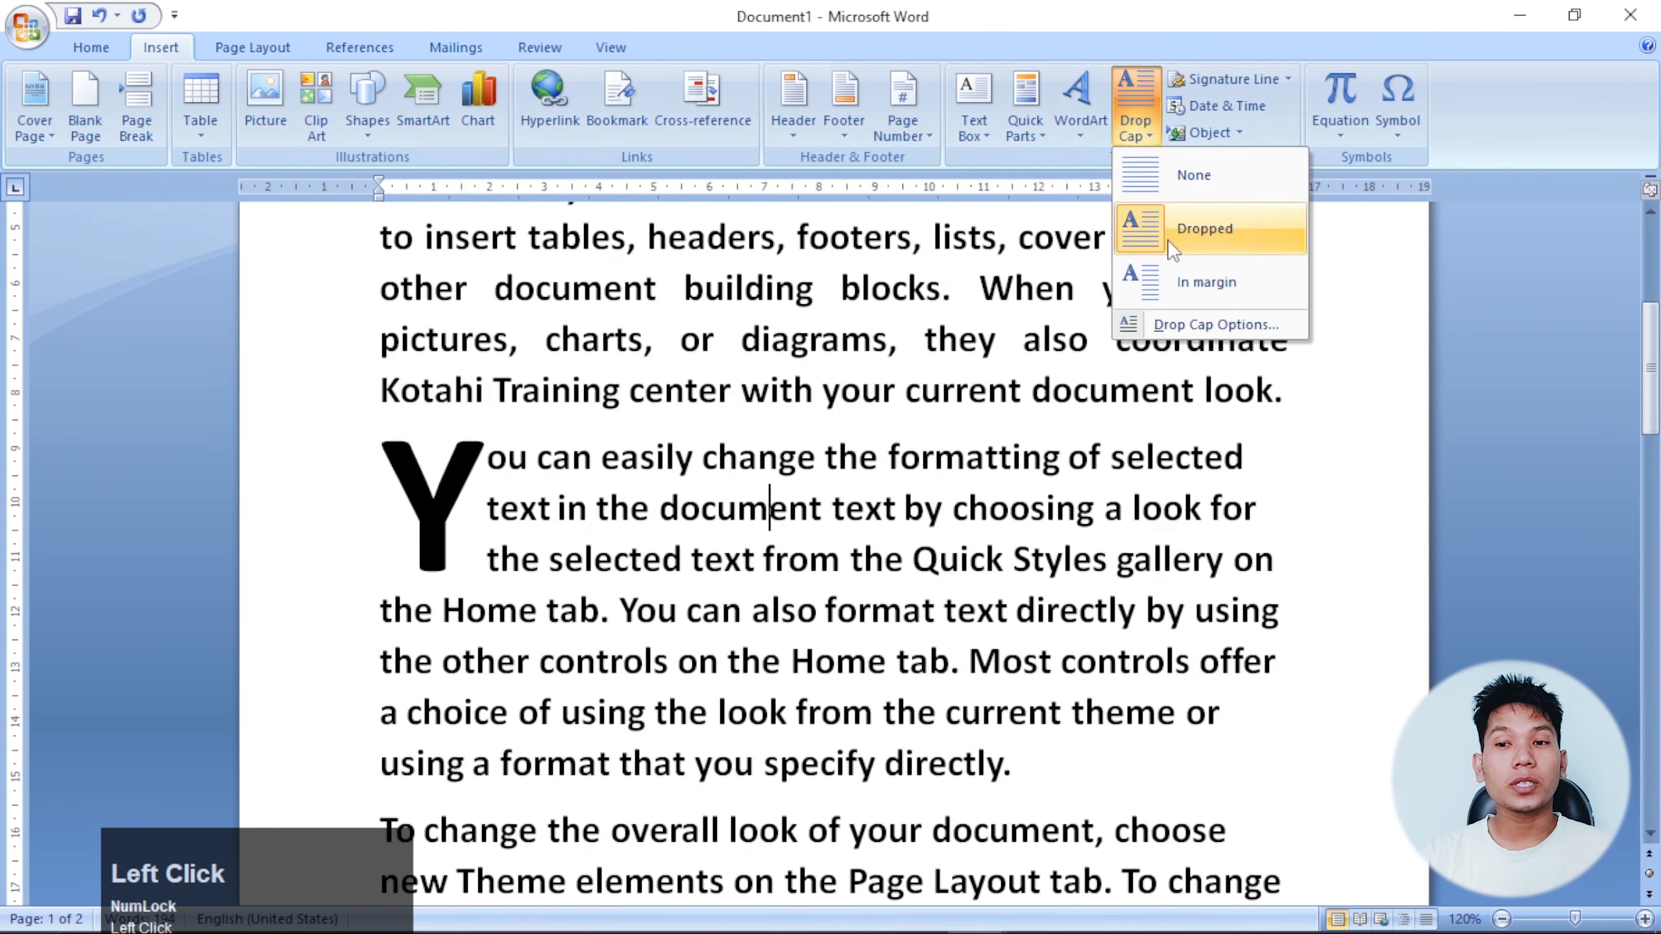
left_click(1175, 325)
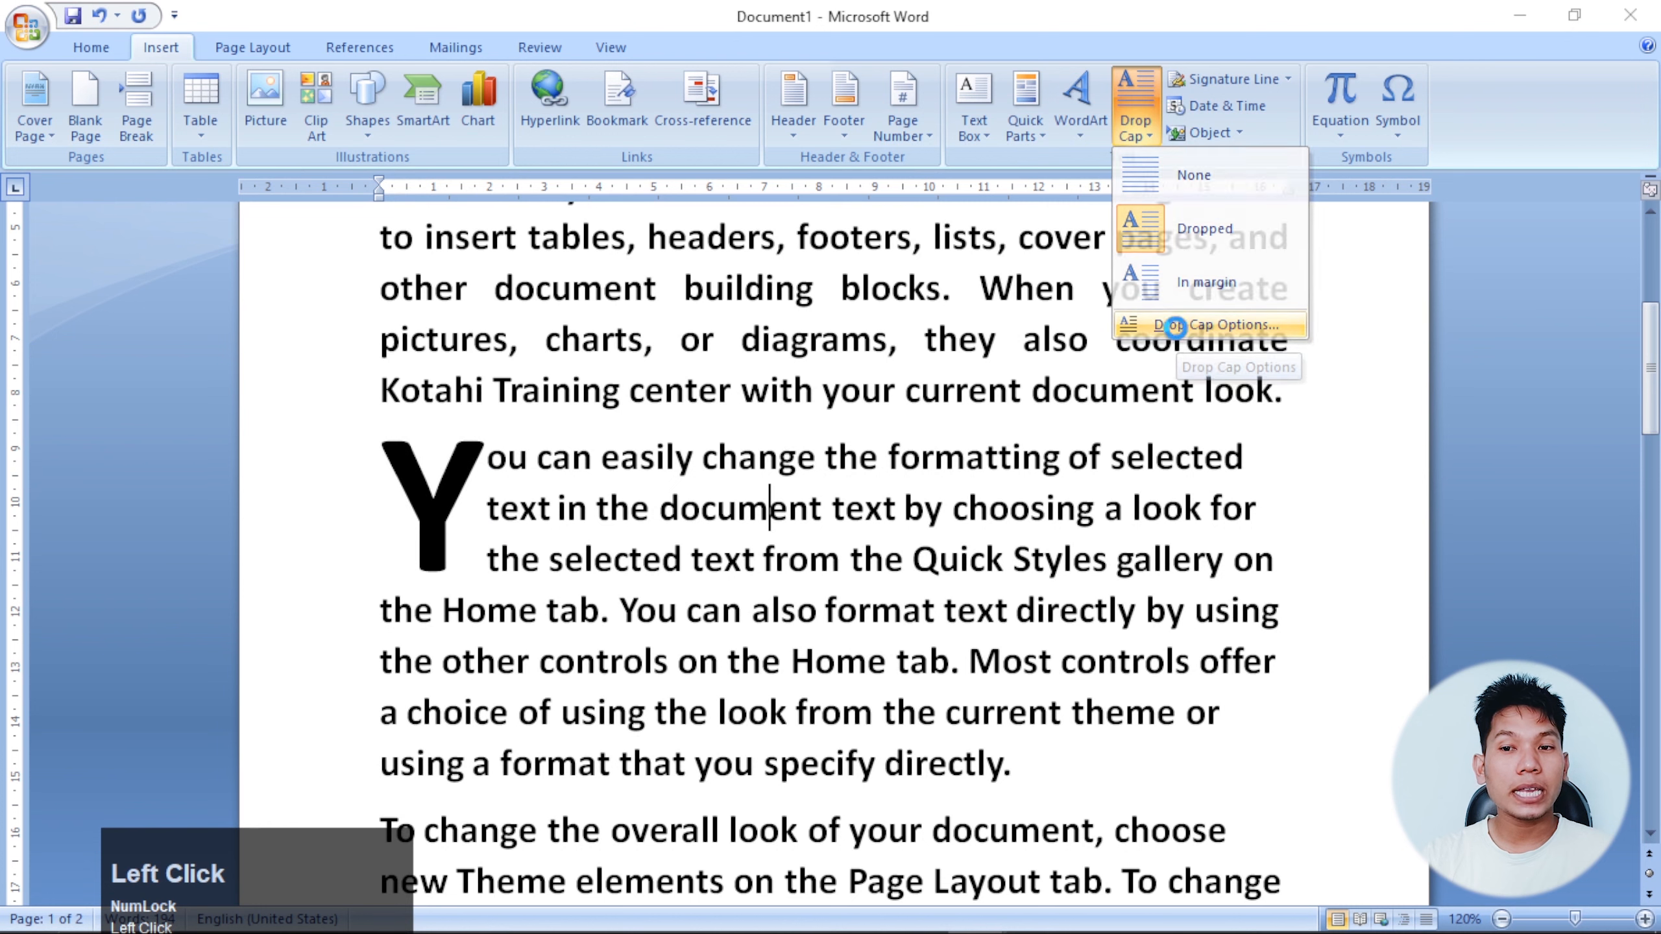
left_click_drag(825, 301, 972, 236)
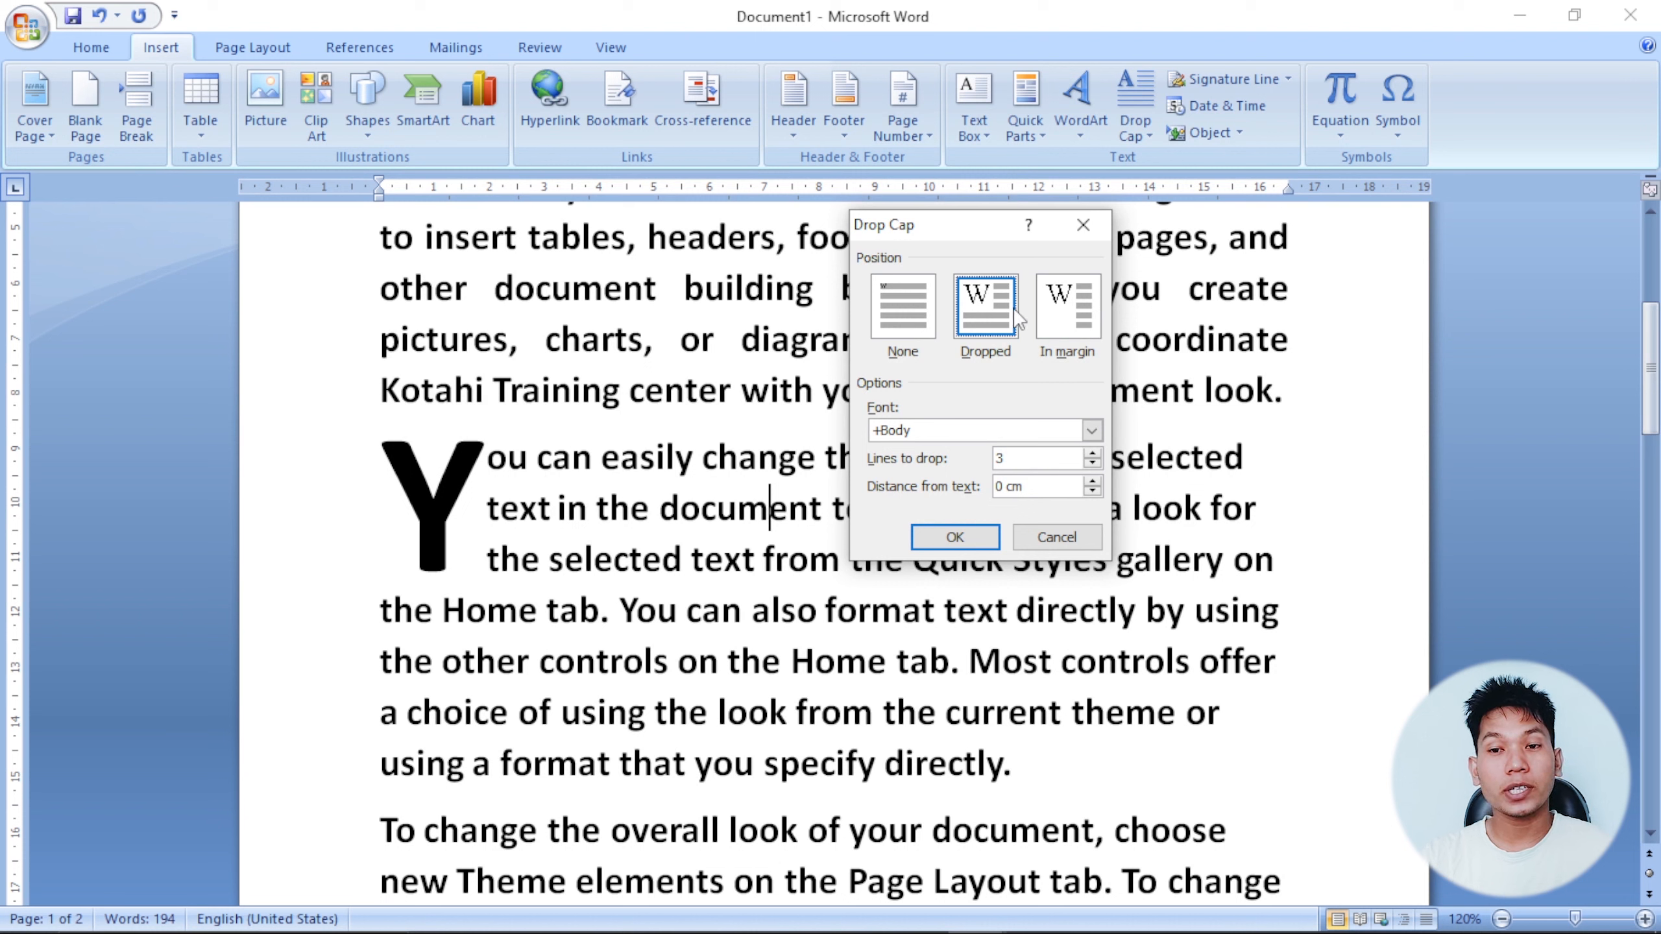
left_click(1091, 432)
left_click(1092, 434)
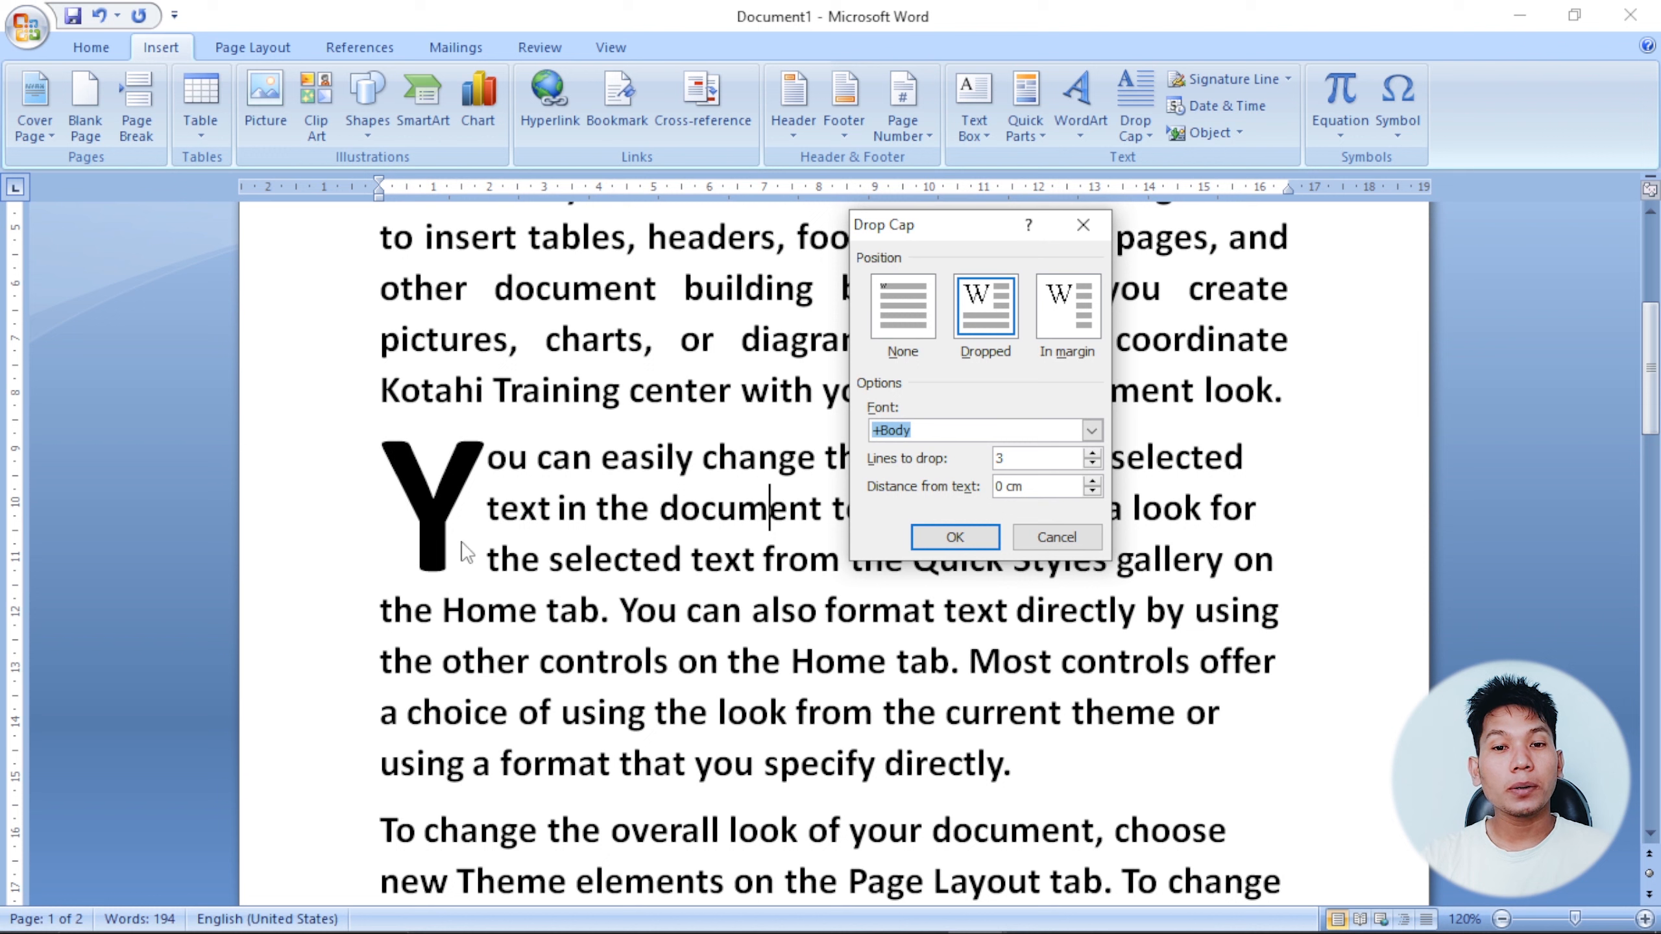
left_click(1093, 454)
left_click(1093, 454)
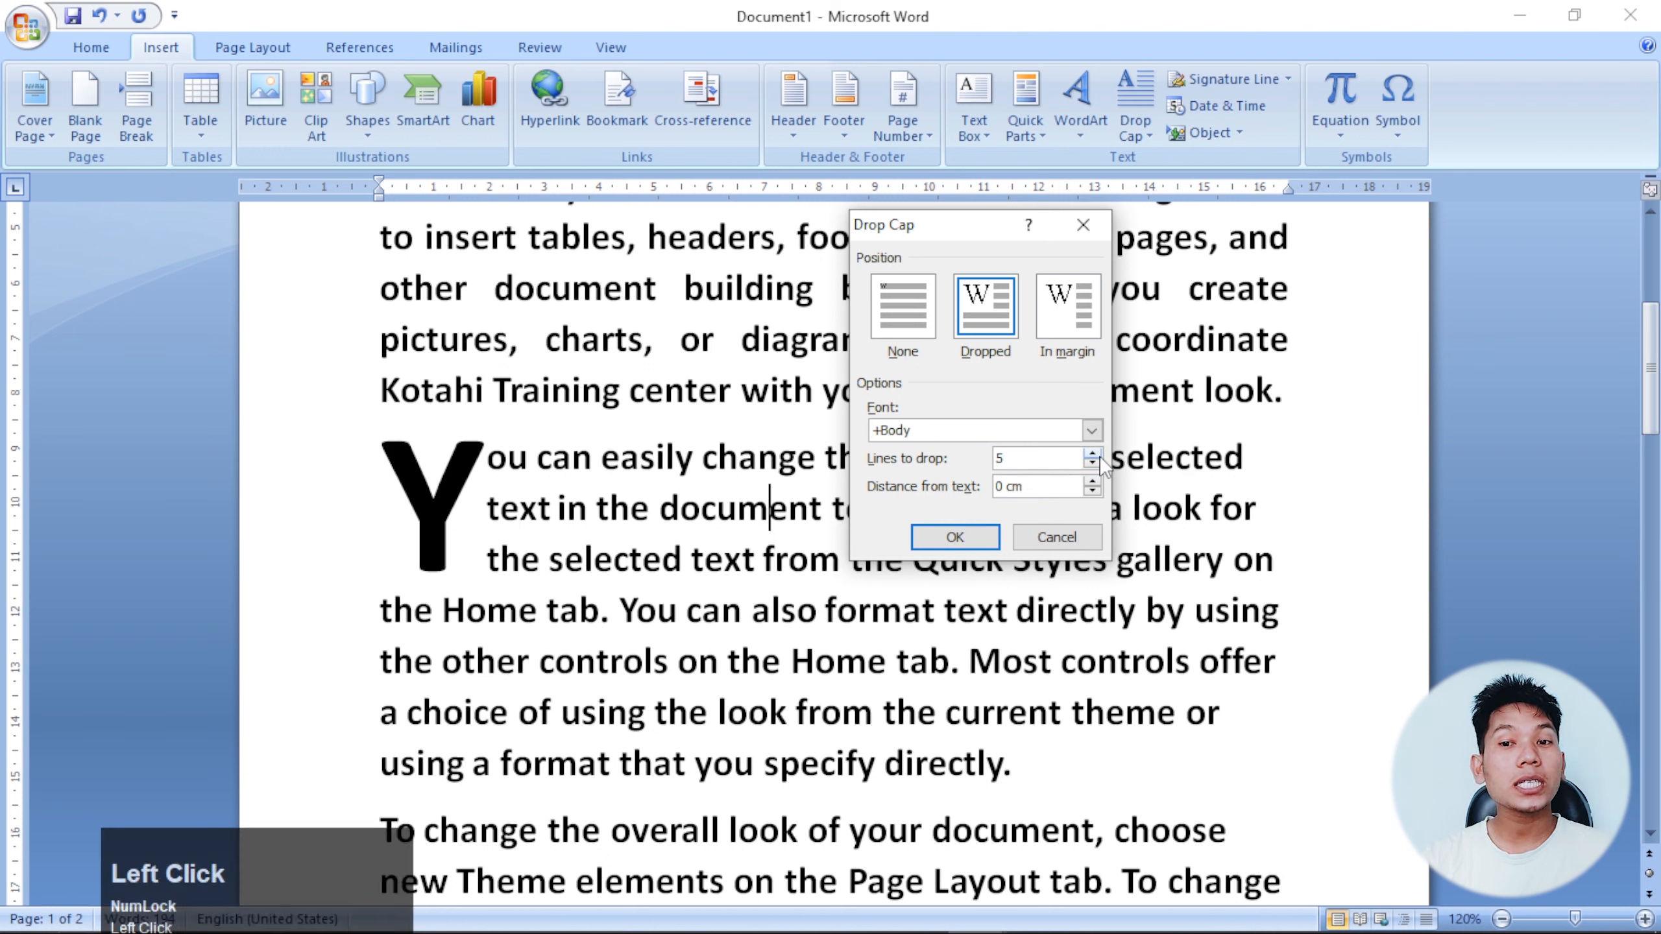
left_click(965, 538)
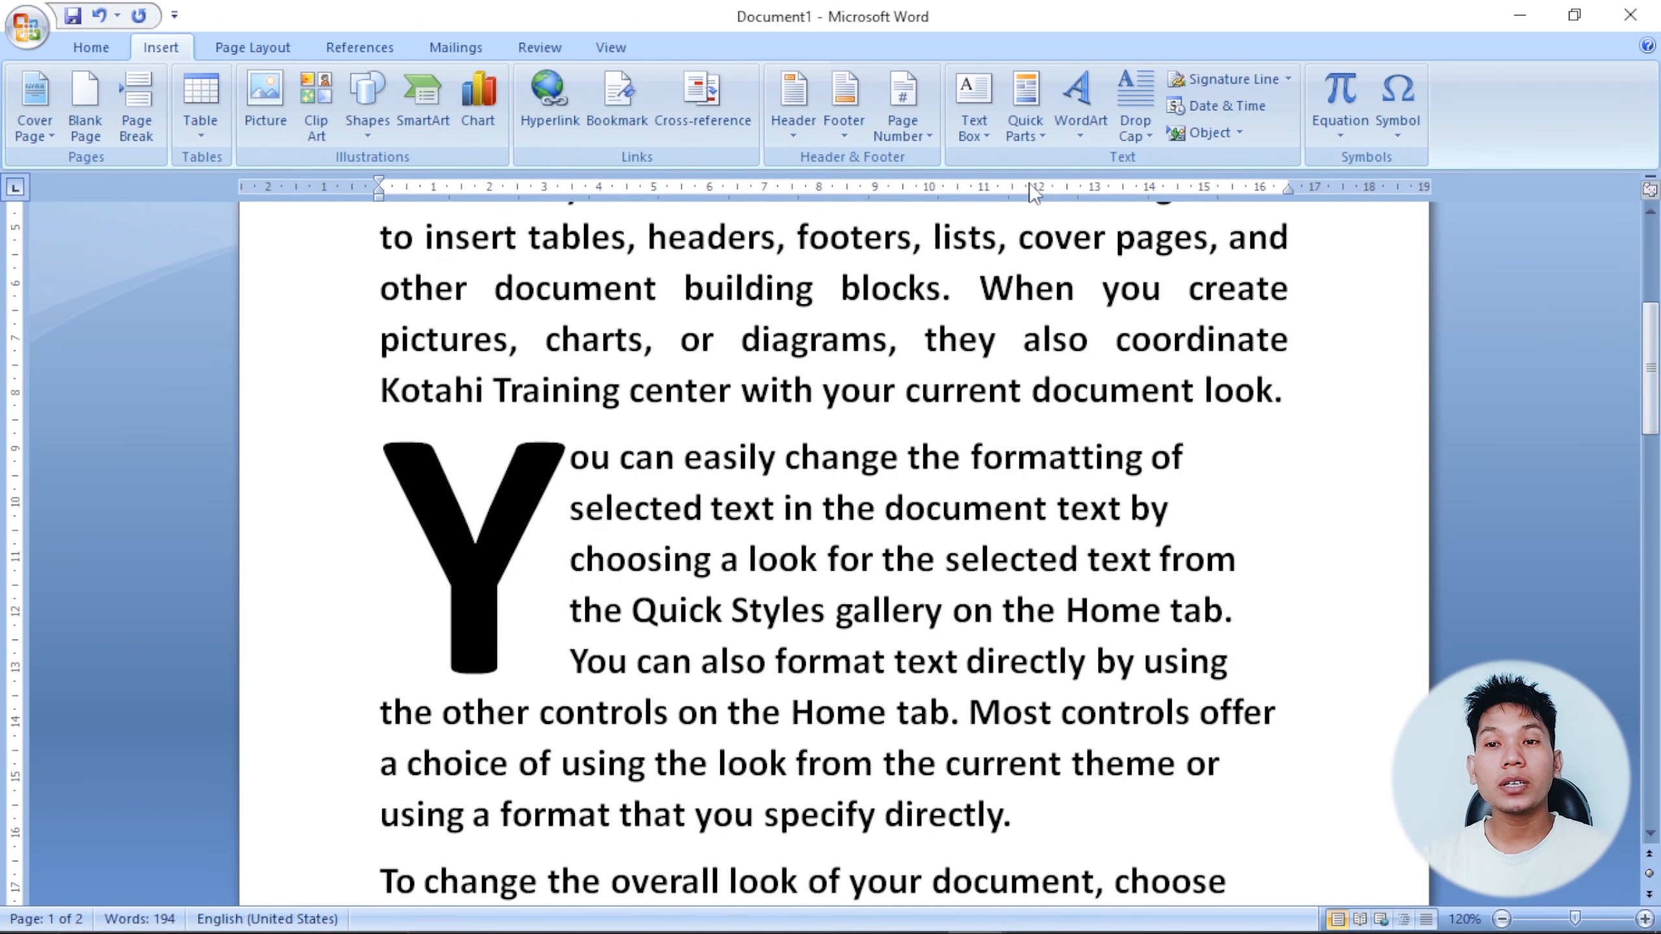
Try different drop heights for the Y in Drop Cap Options, applying a one-line drop.
left_click(1132, 138)
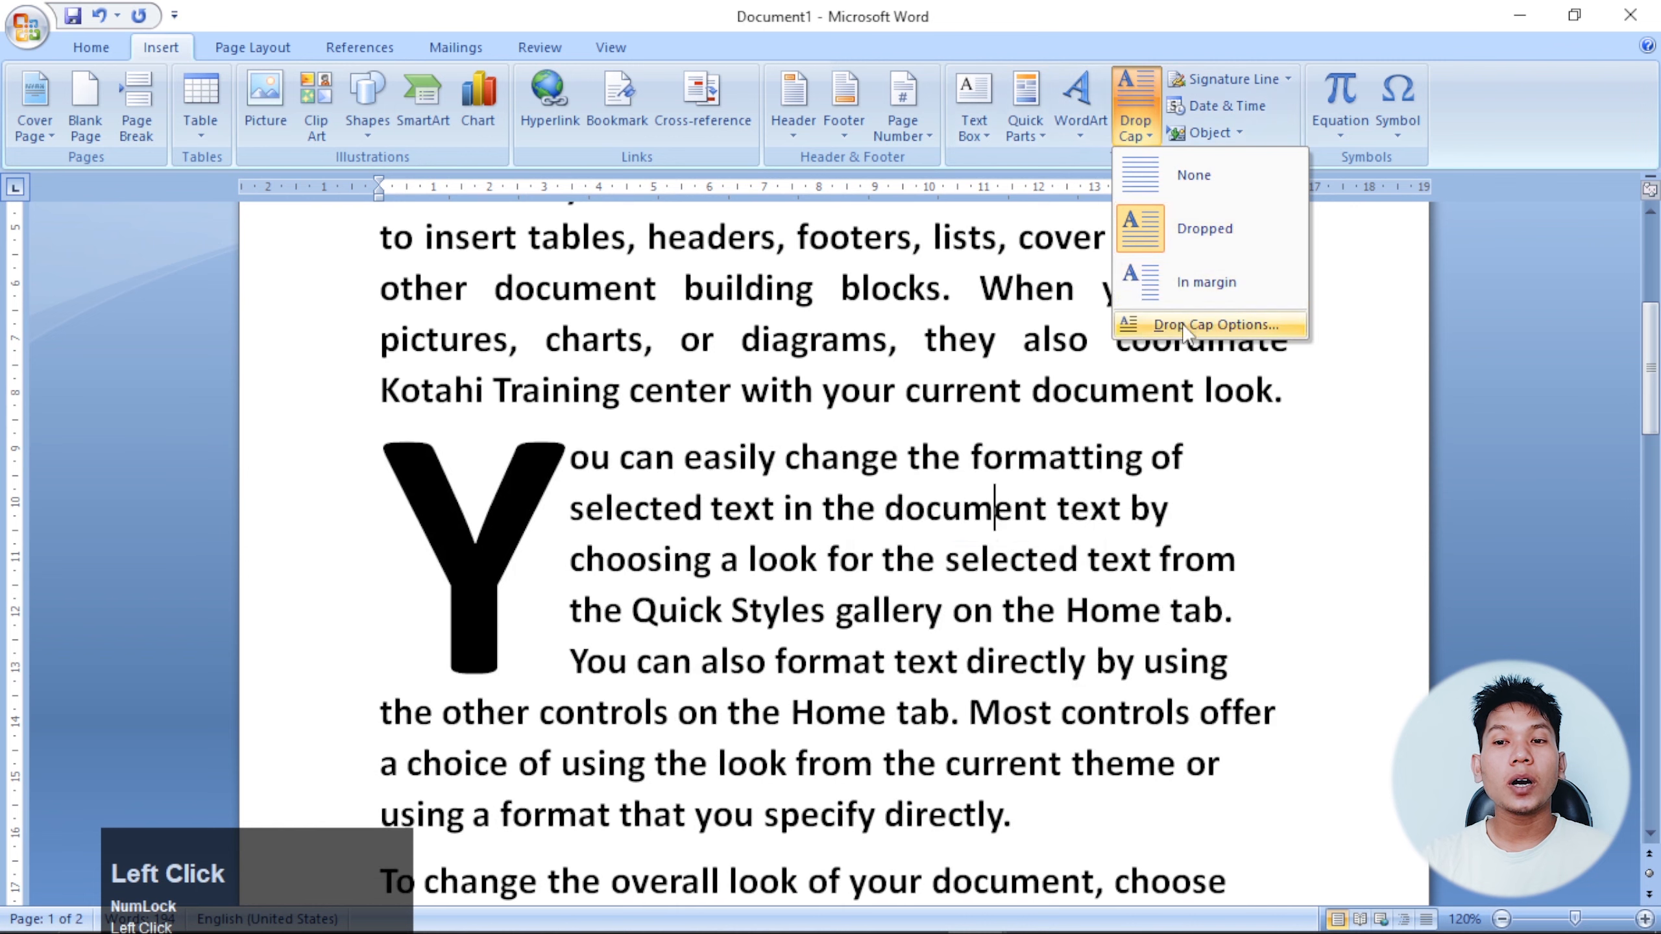
left_click(1177, 324)
left_click(1091, 454)
left_click(1091, 454)
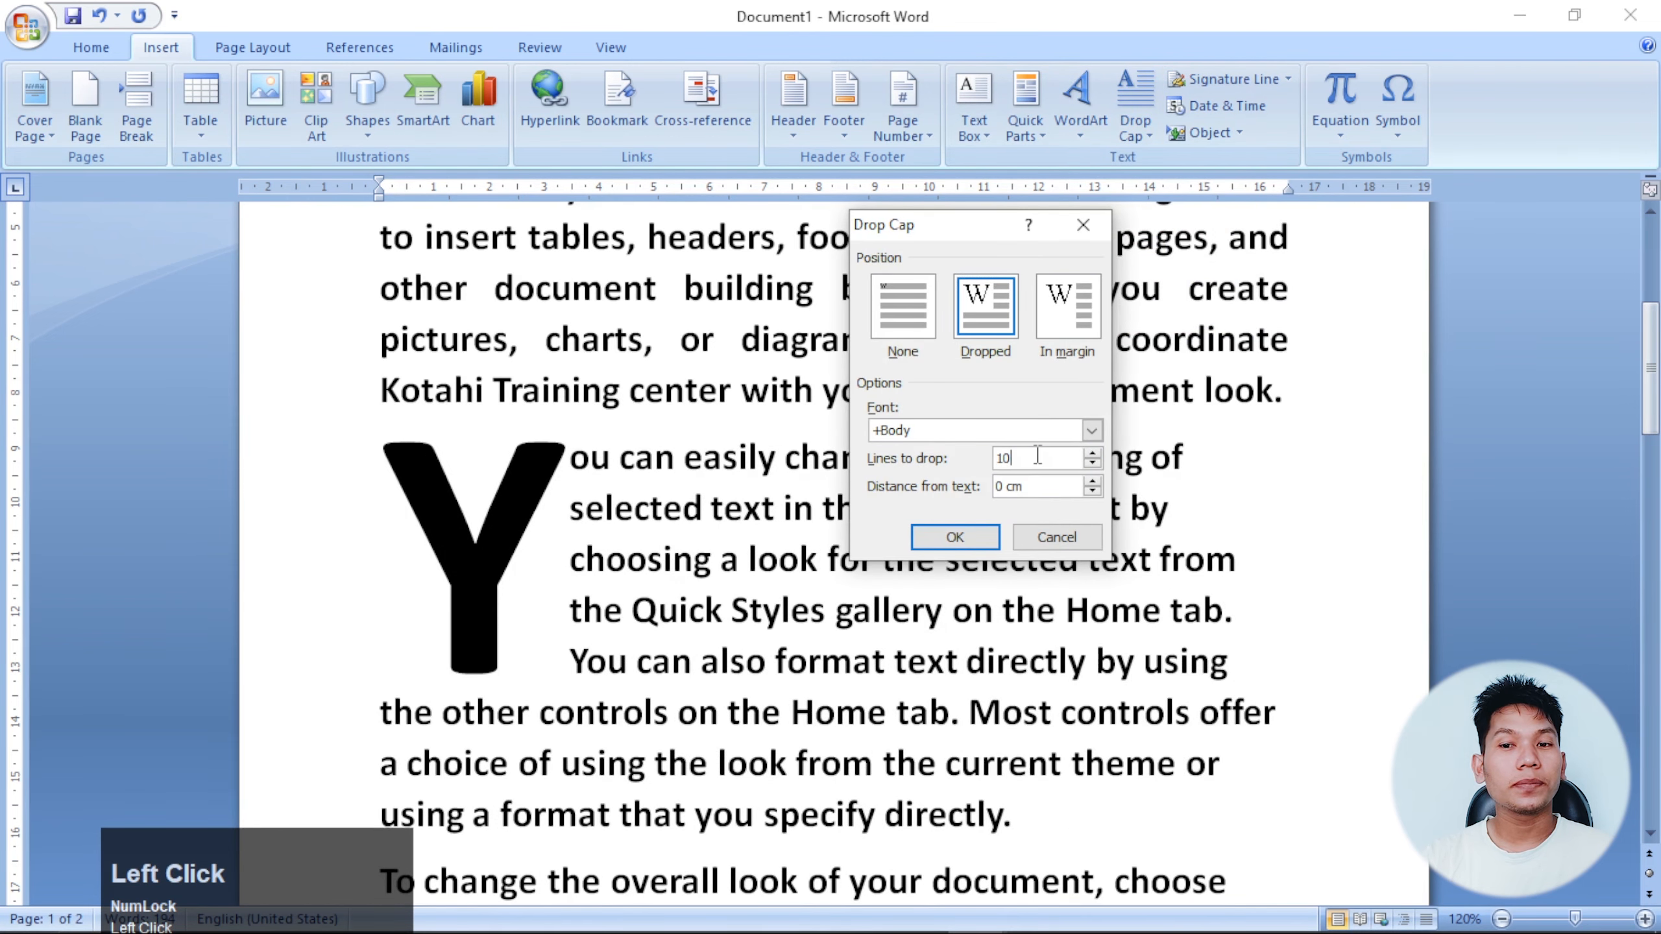
left_click_drag(1041, 458, 945, 471)
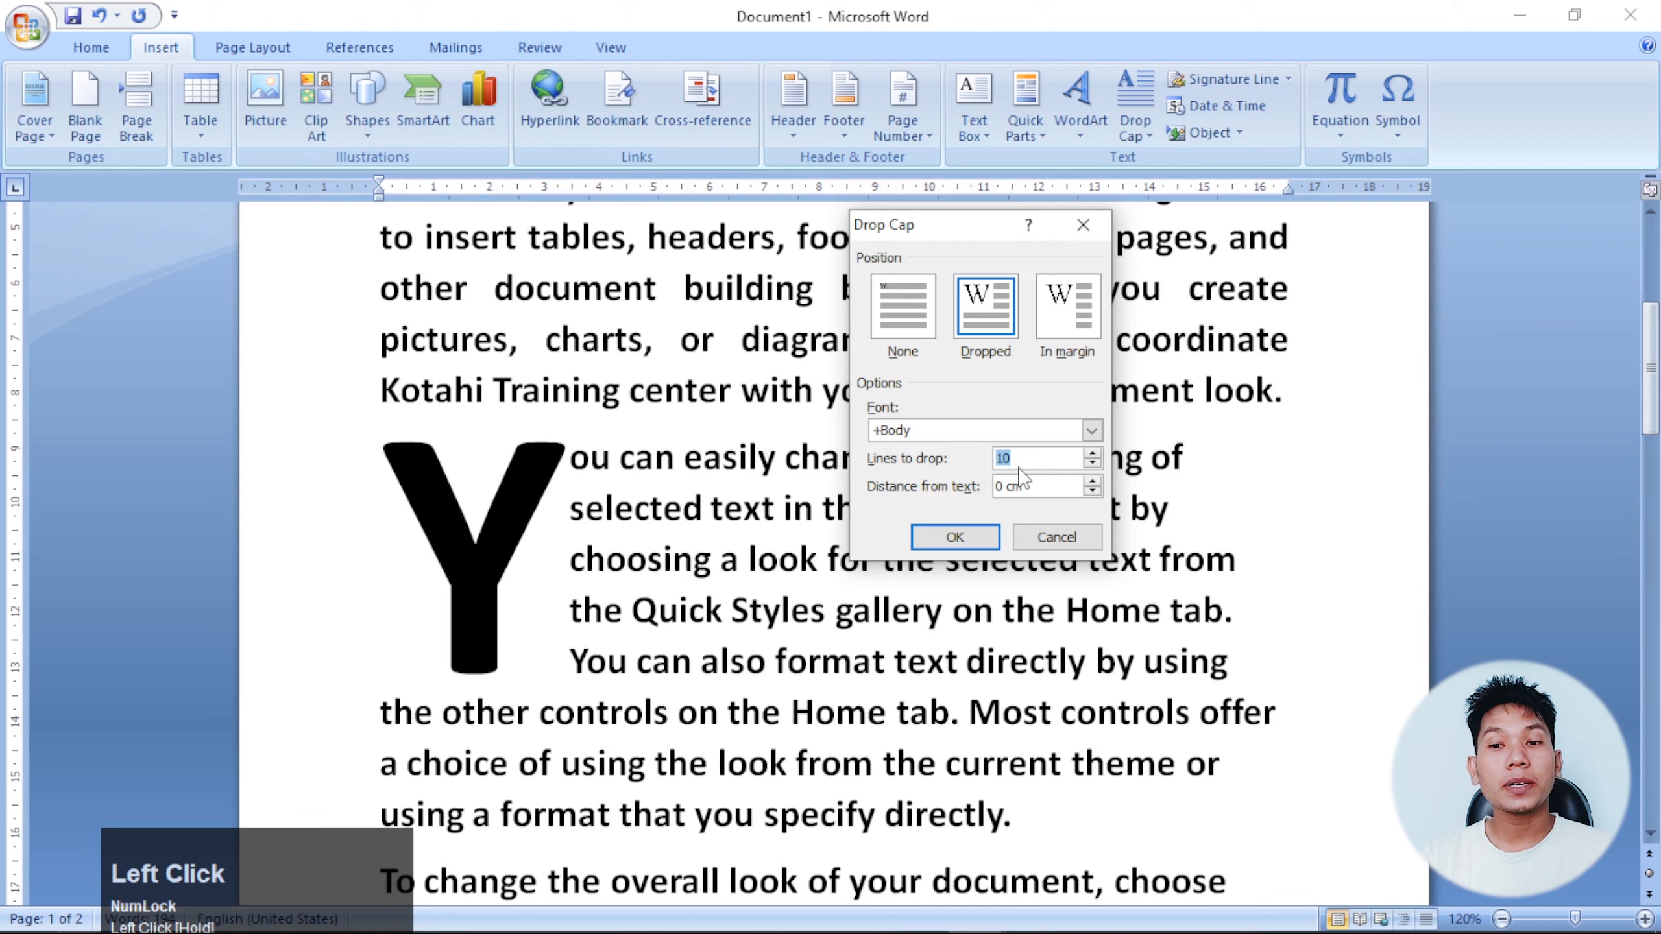
left_click(1092, 456)
left_click(1092, 464)
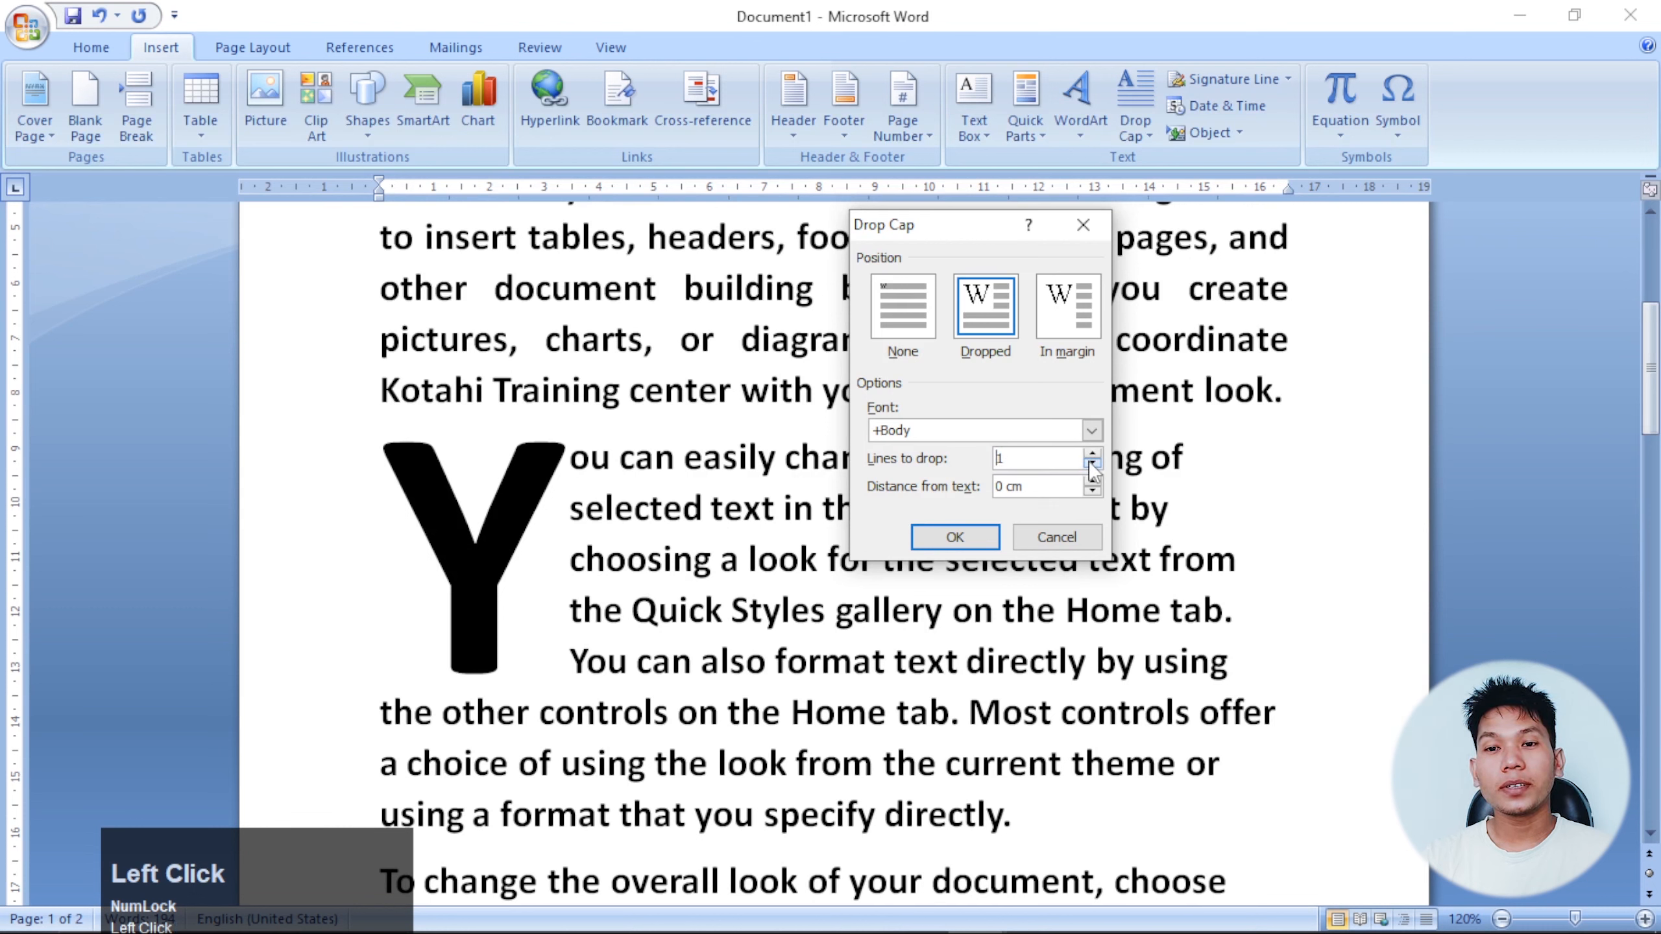
left_click_drag(1008, 461, 736, 560)
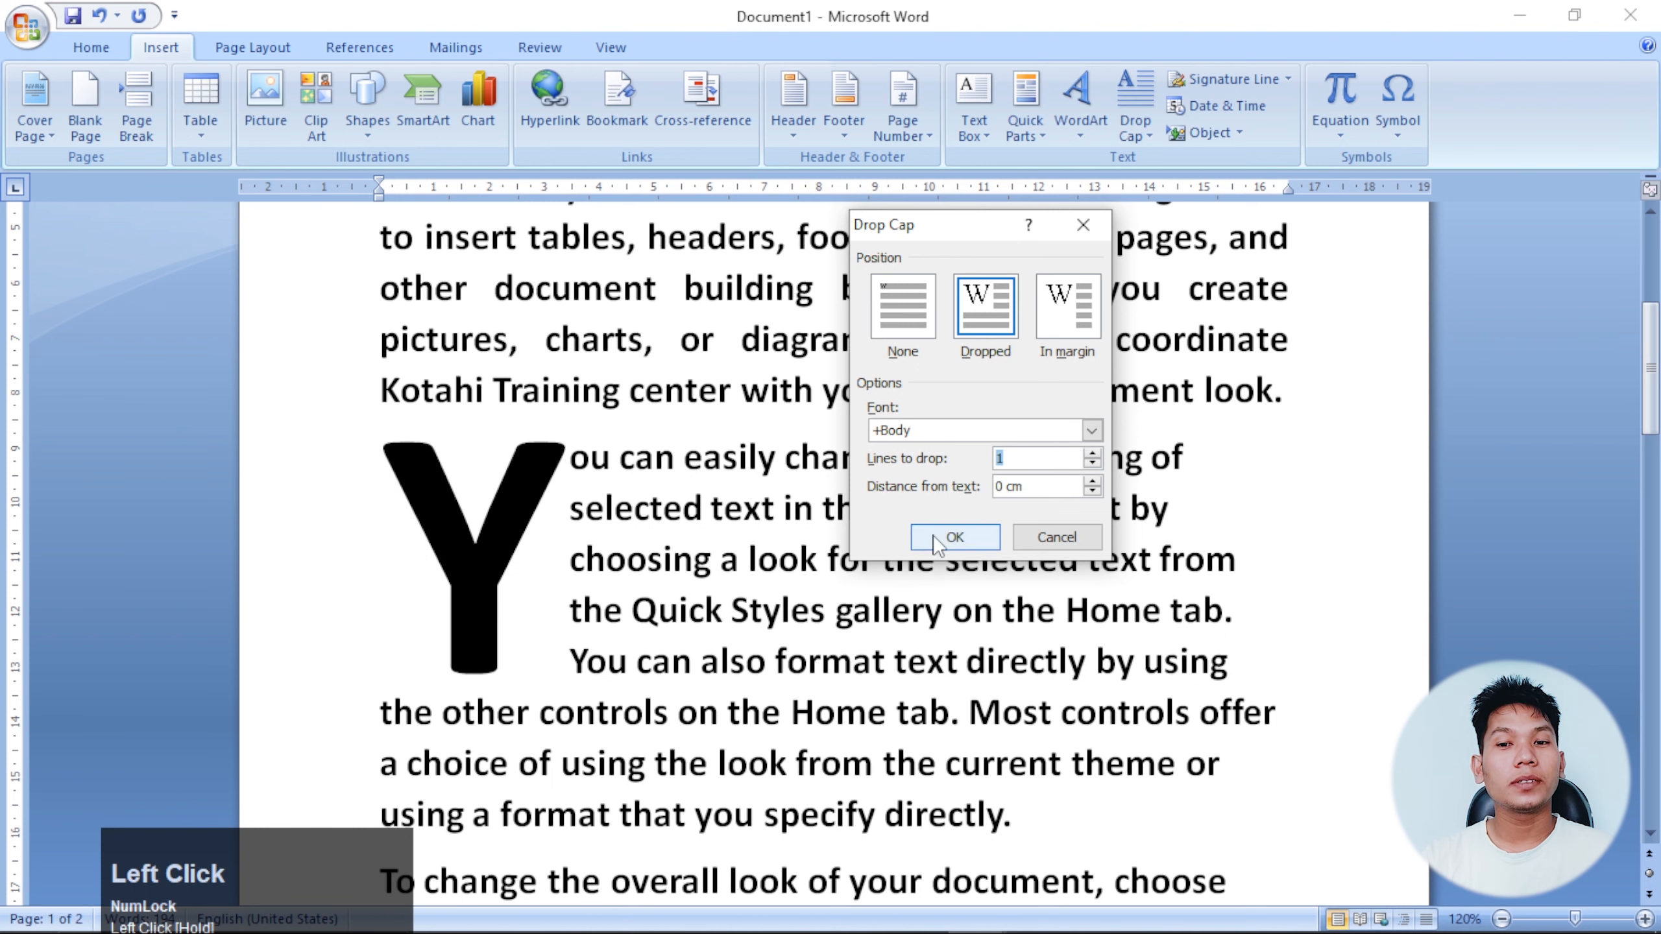
left_click(954, 537)
left_click(402, 458)
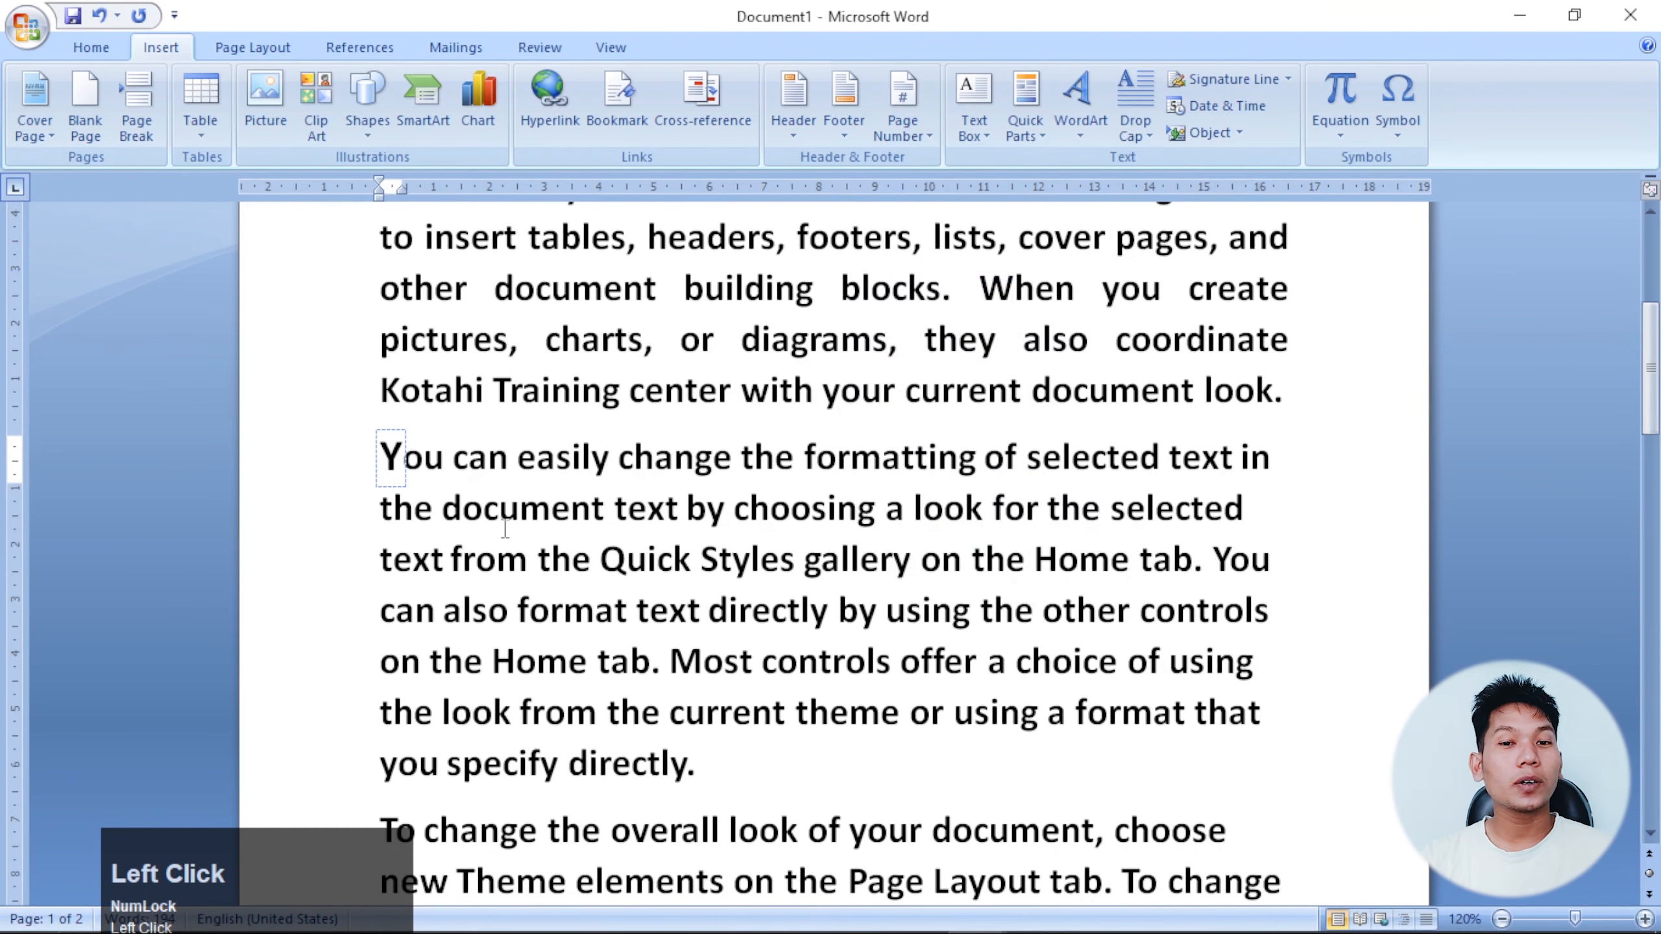
left_click(633, 509)
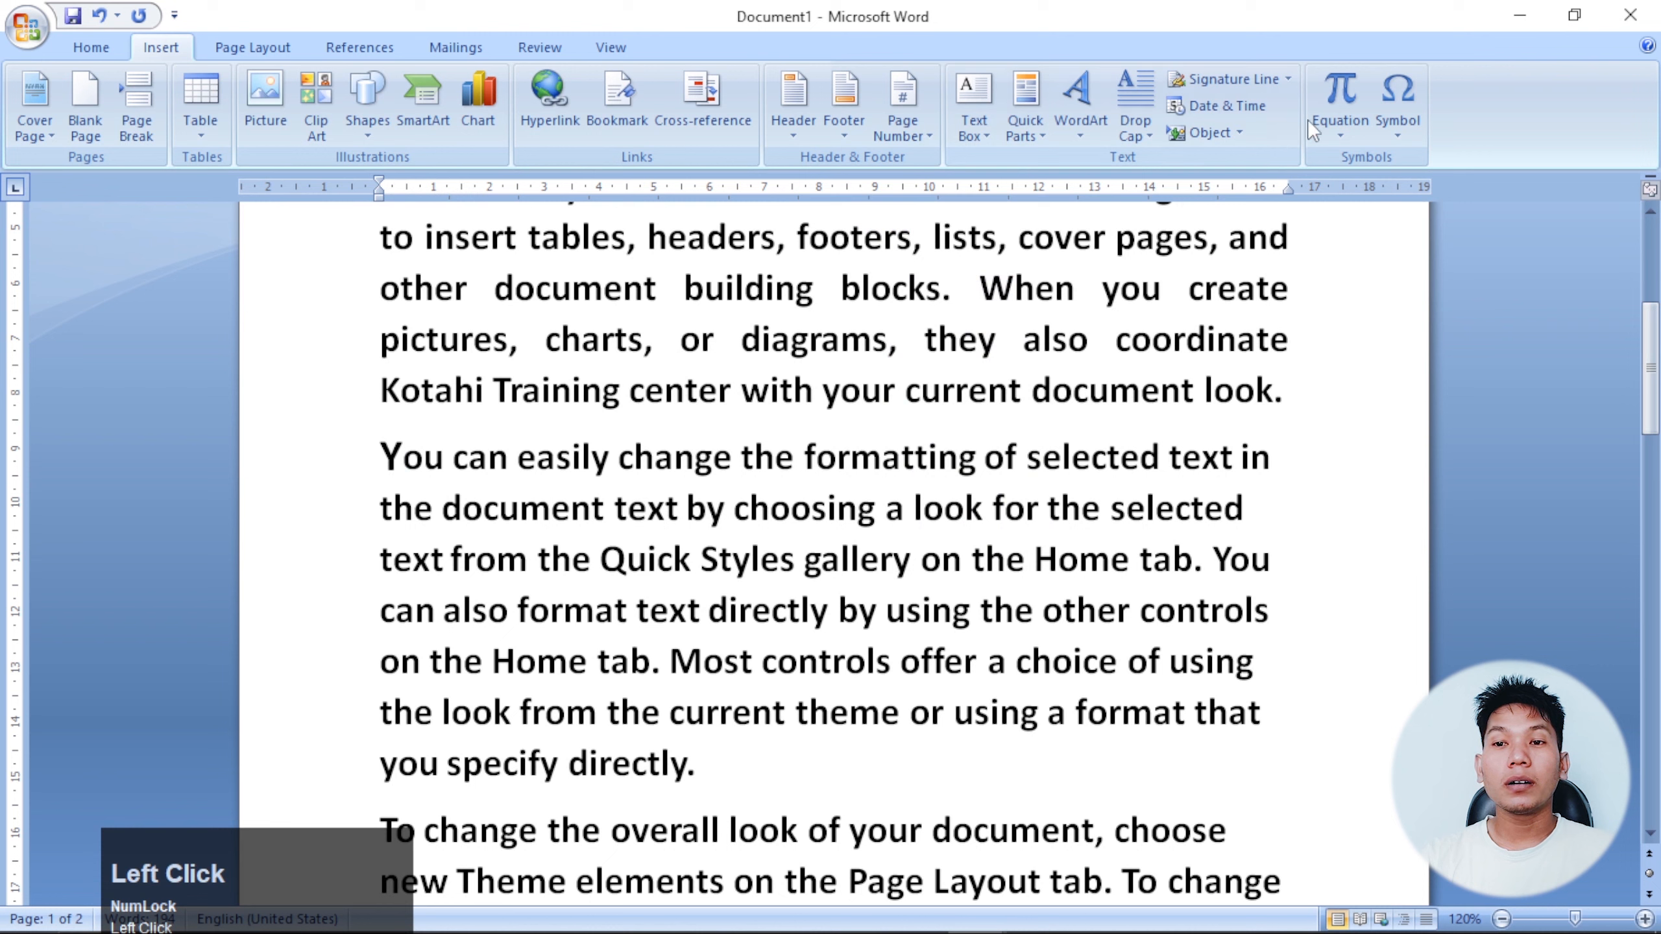
Set the Y drop cap to drop 3 lines.
left_click(1144, 133)
left_click(1210, 323)
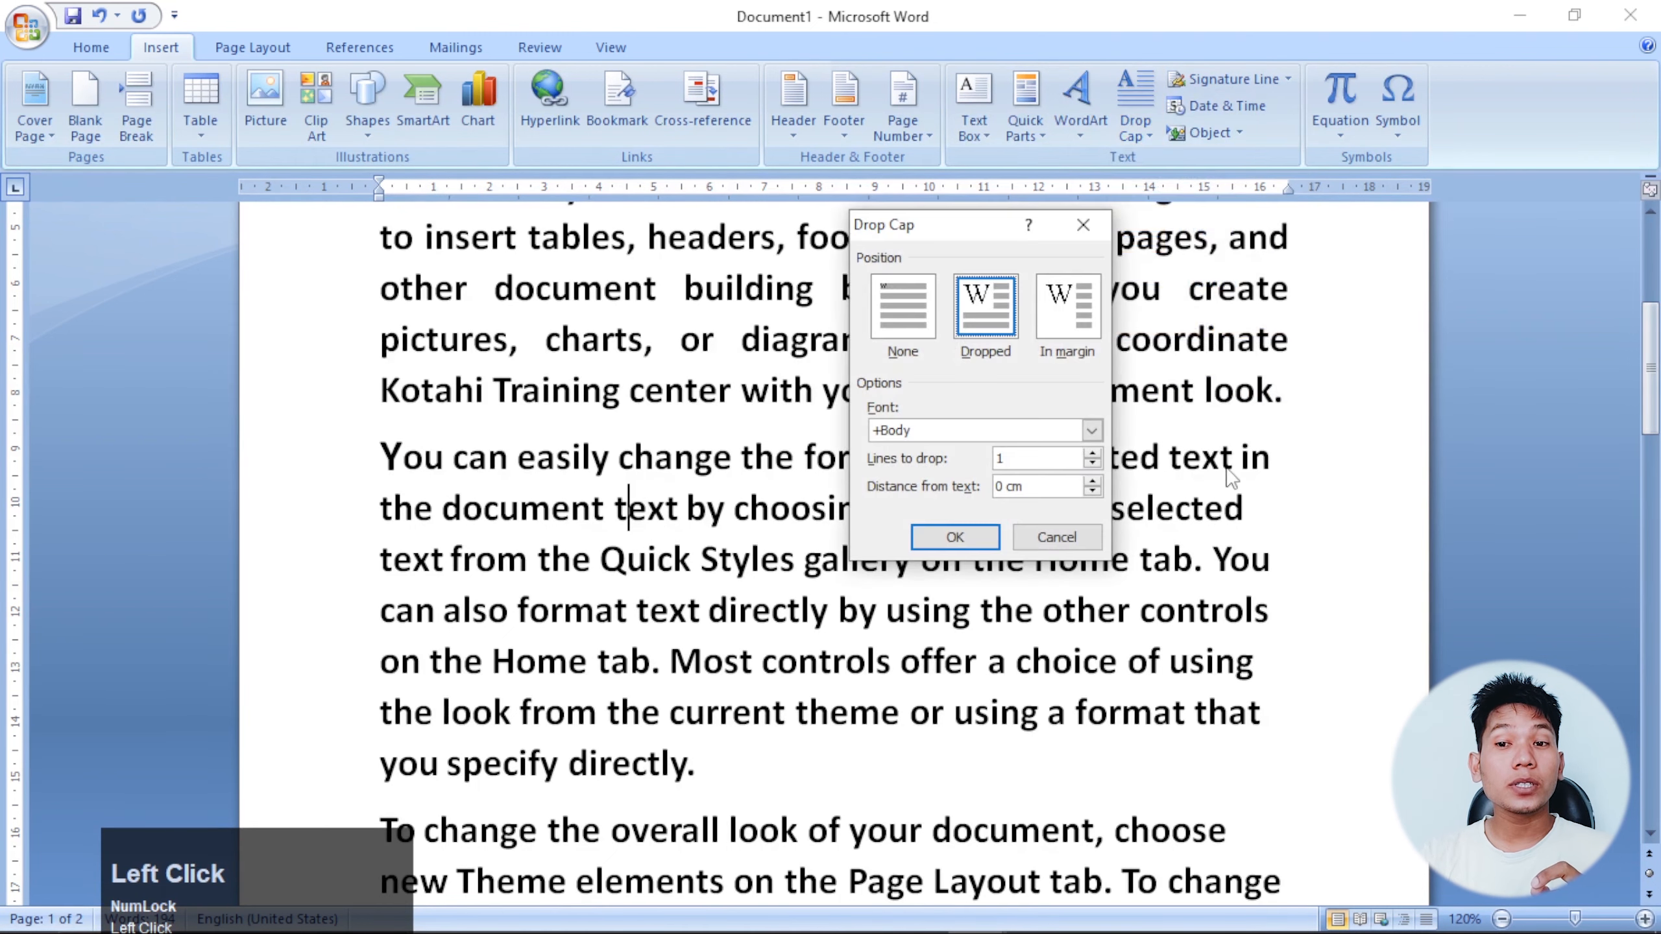
left_click(1092, 454)
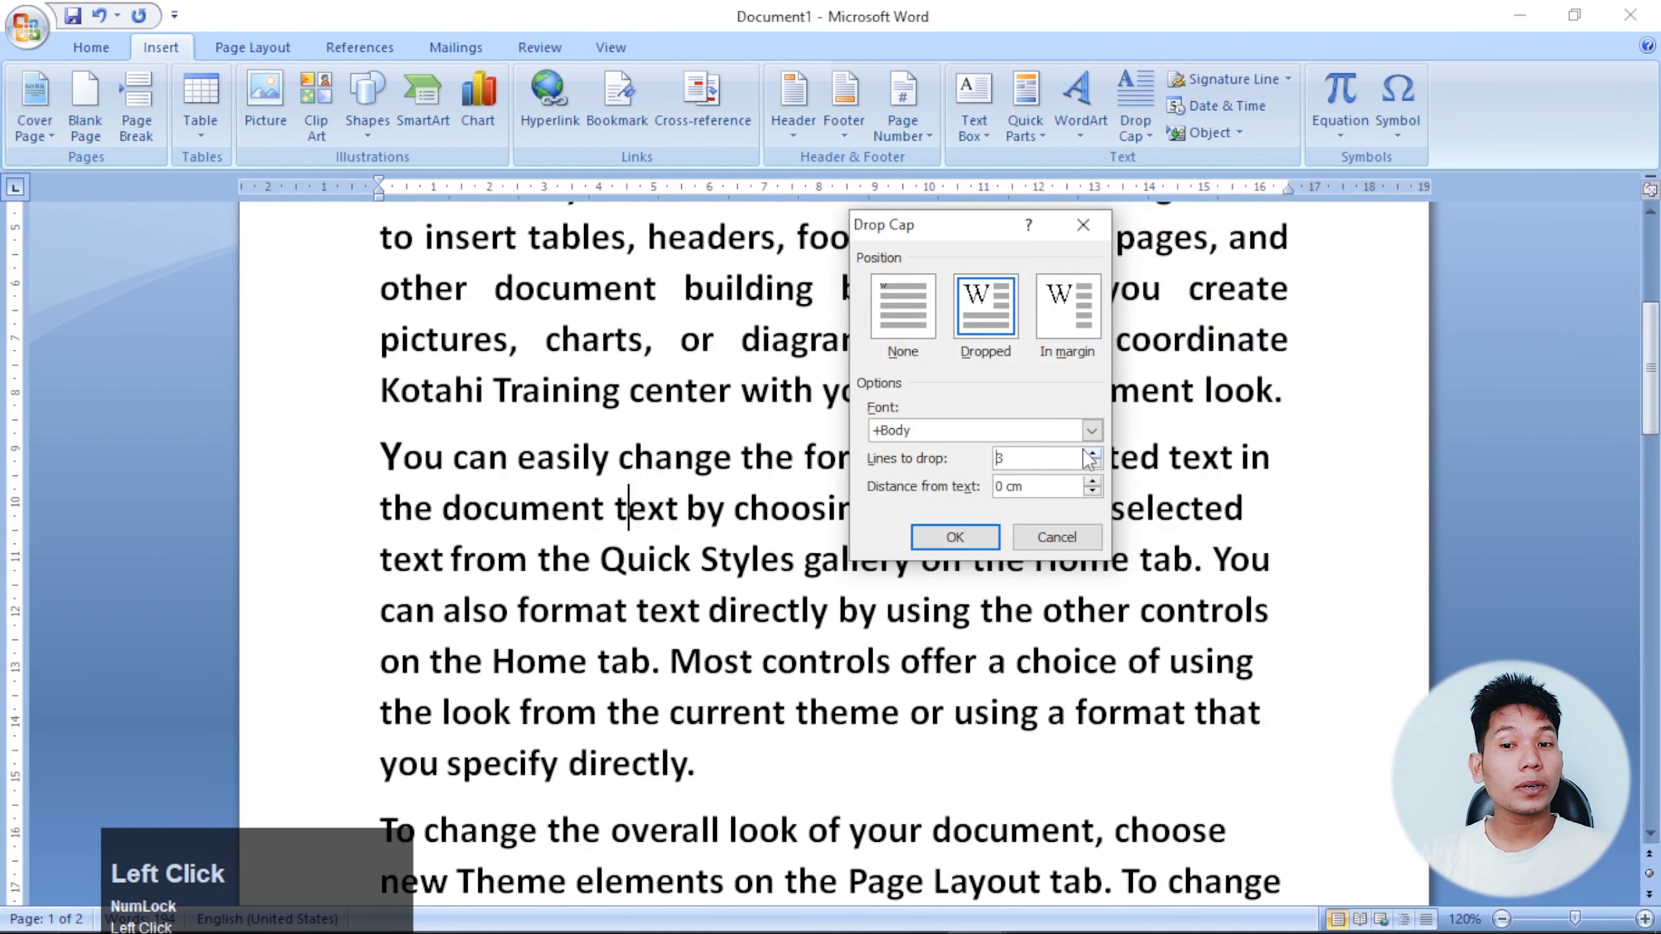
left_click(1091, 454)
left_click(954, 537)
left_click(650, 509)
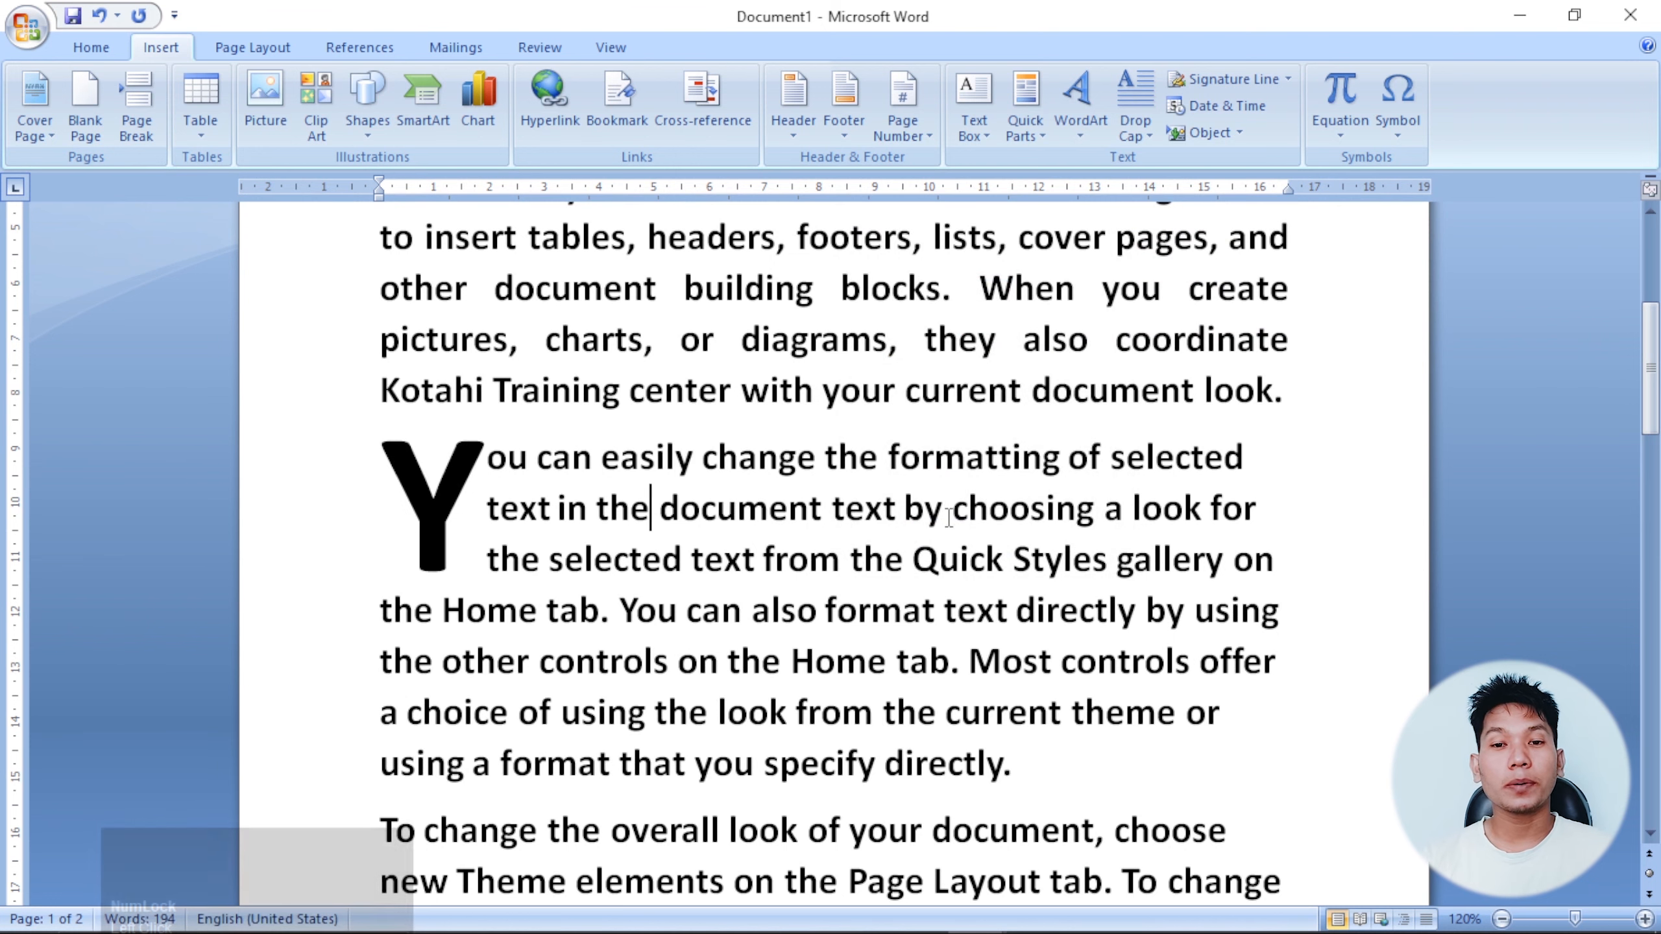
scroll(920, 526, "down", 1)
Delete the closing 'To change the overall look…' paragraph and add a new line at the end.
scroll(920, 526, "up", 4)
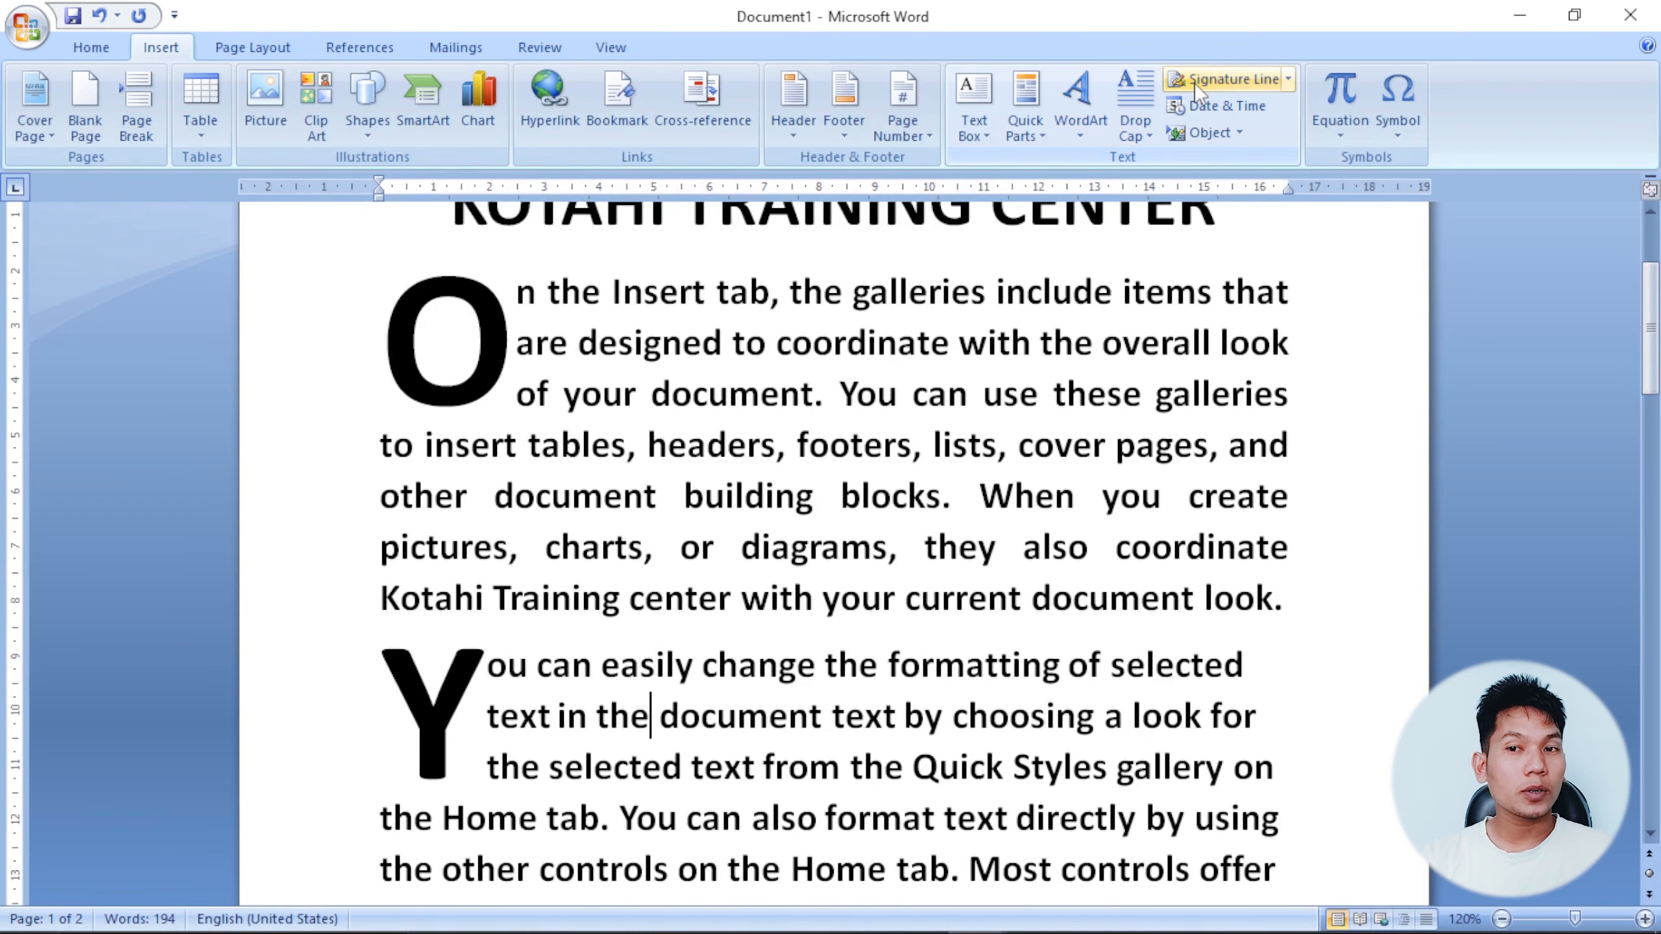
left_click(825, 435)
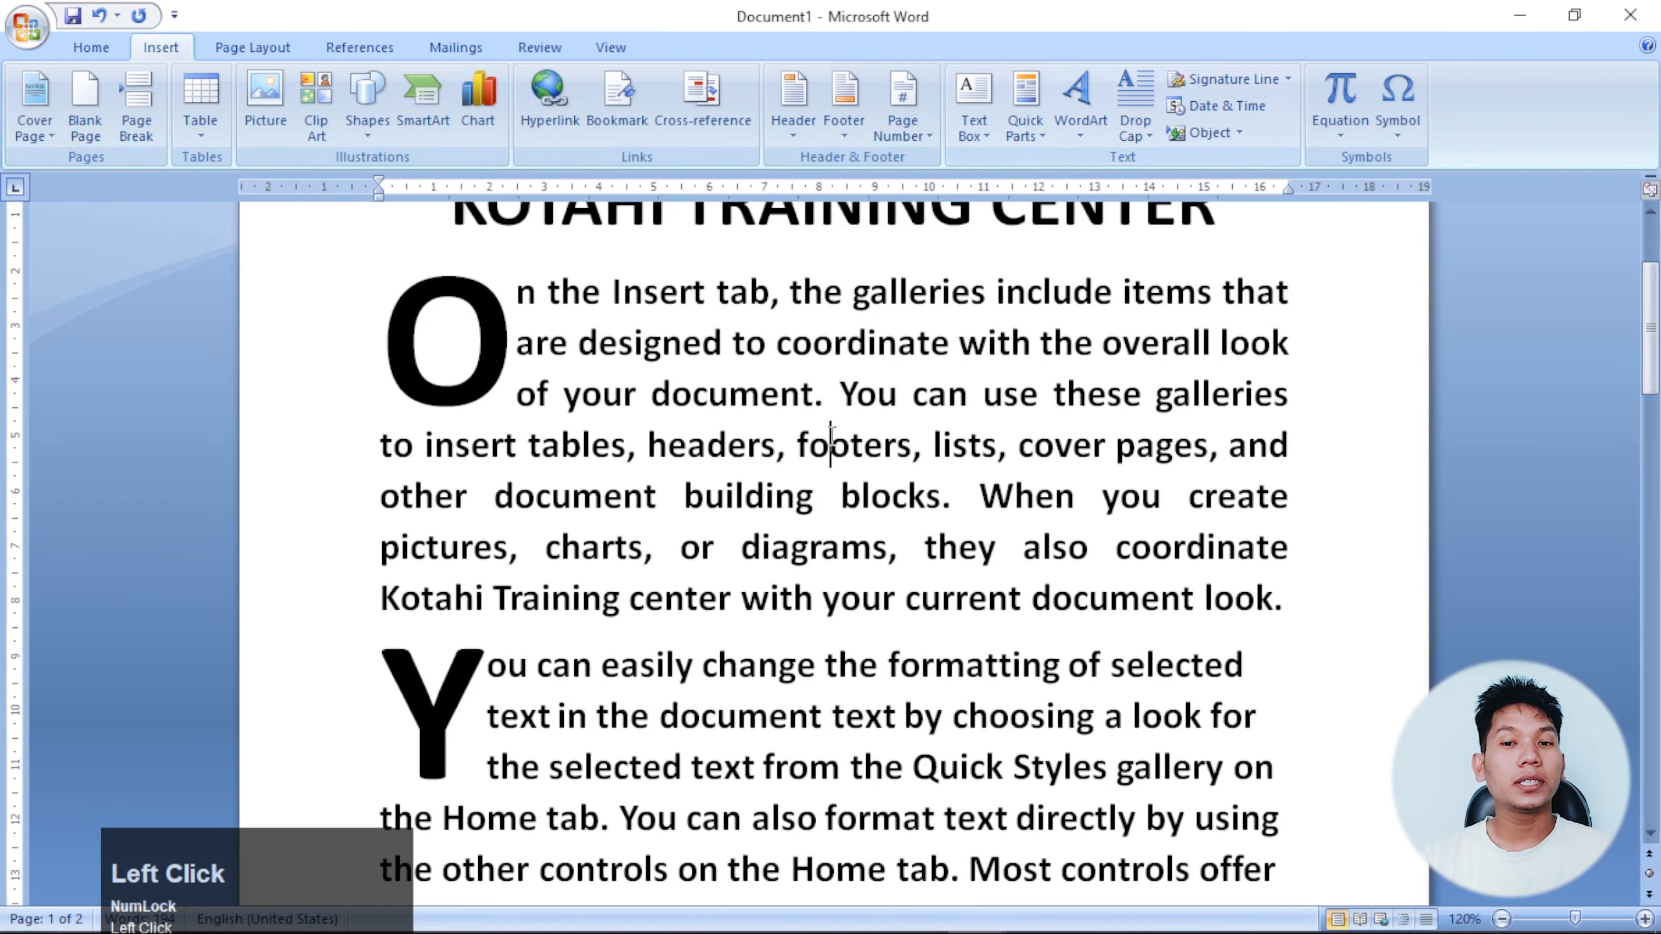
scroll(925, 484, "down", 4)
scroll(925, 484, "down", 6)
scroll(890, 482, "up", 3)
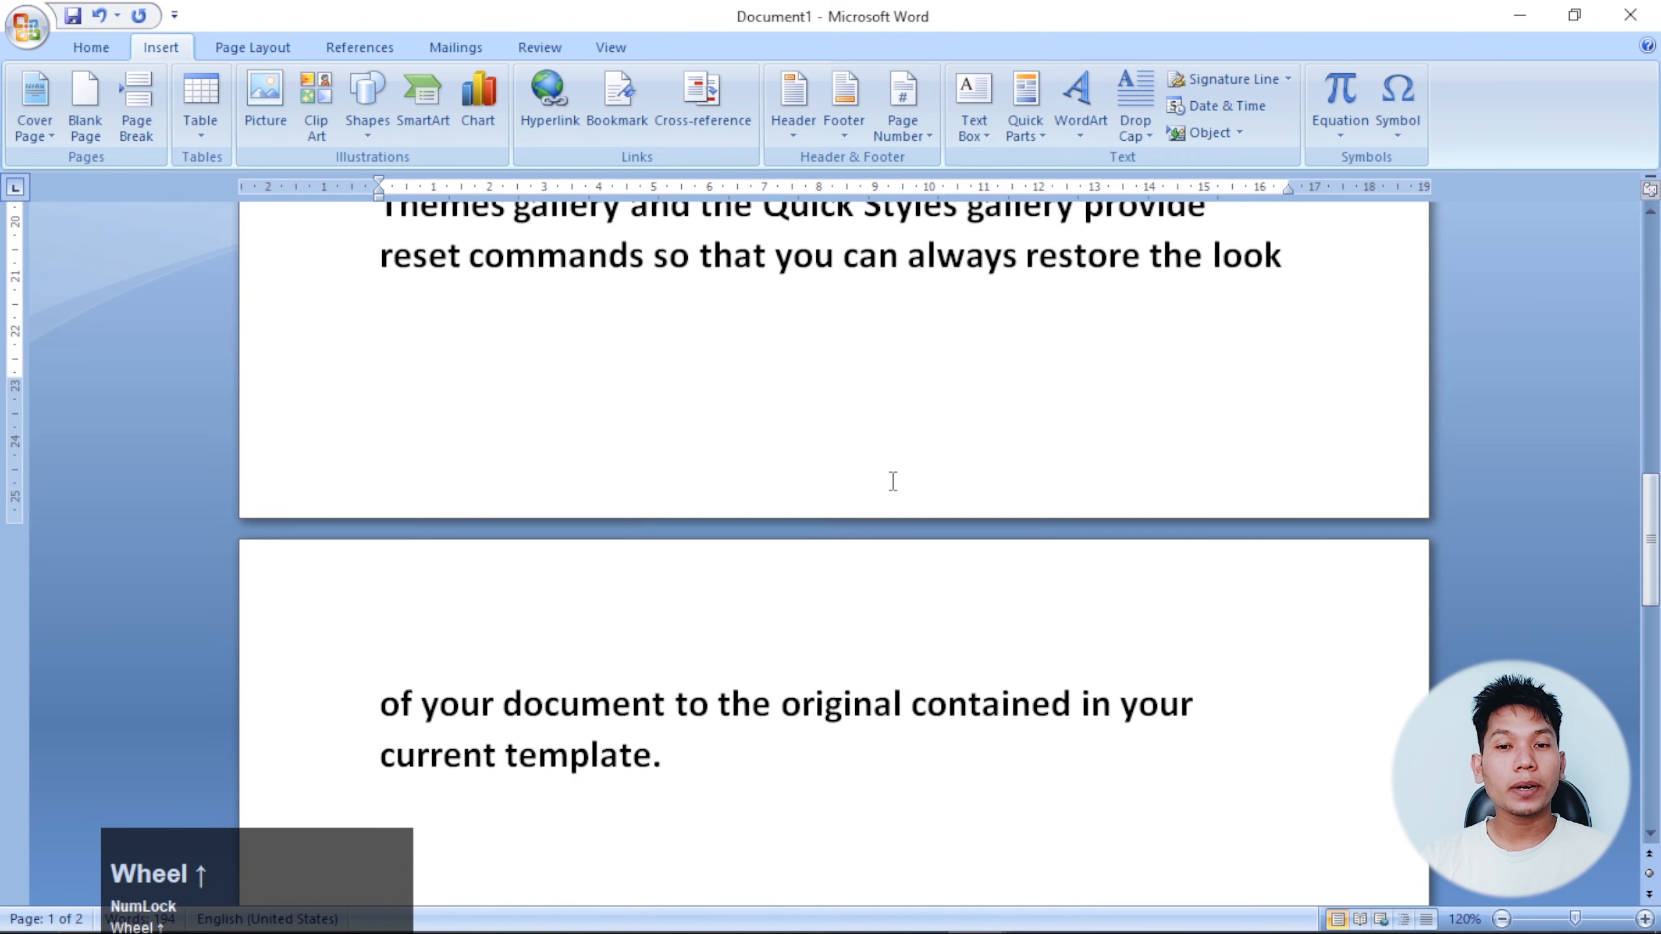
left_click_drag(669, 828, 341, 251)
key("Delete")
scroll(768, 445, "up", 3)
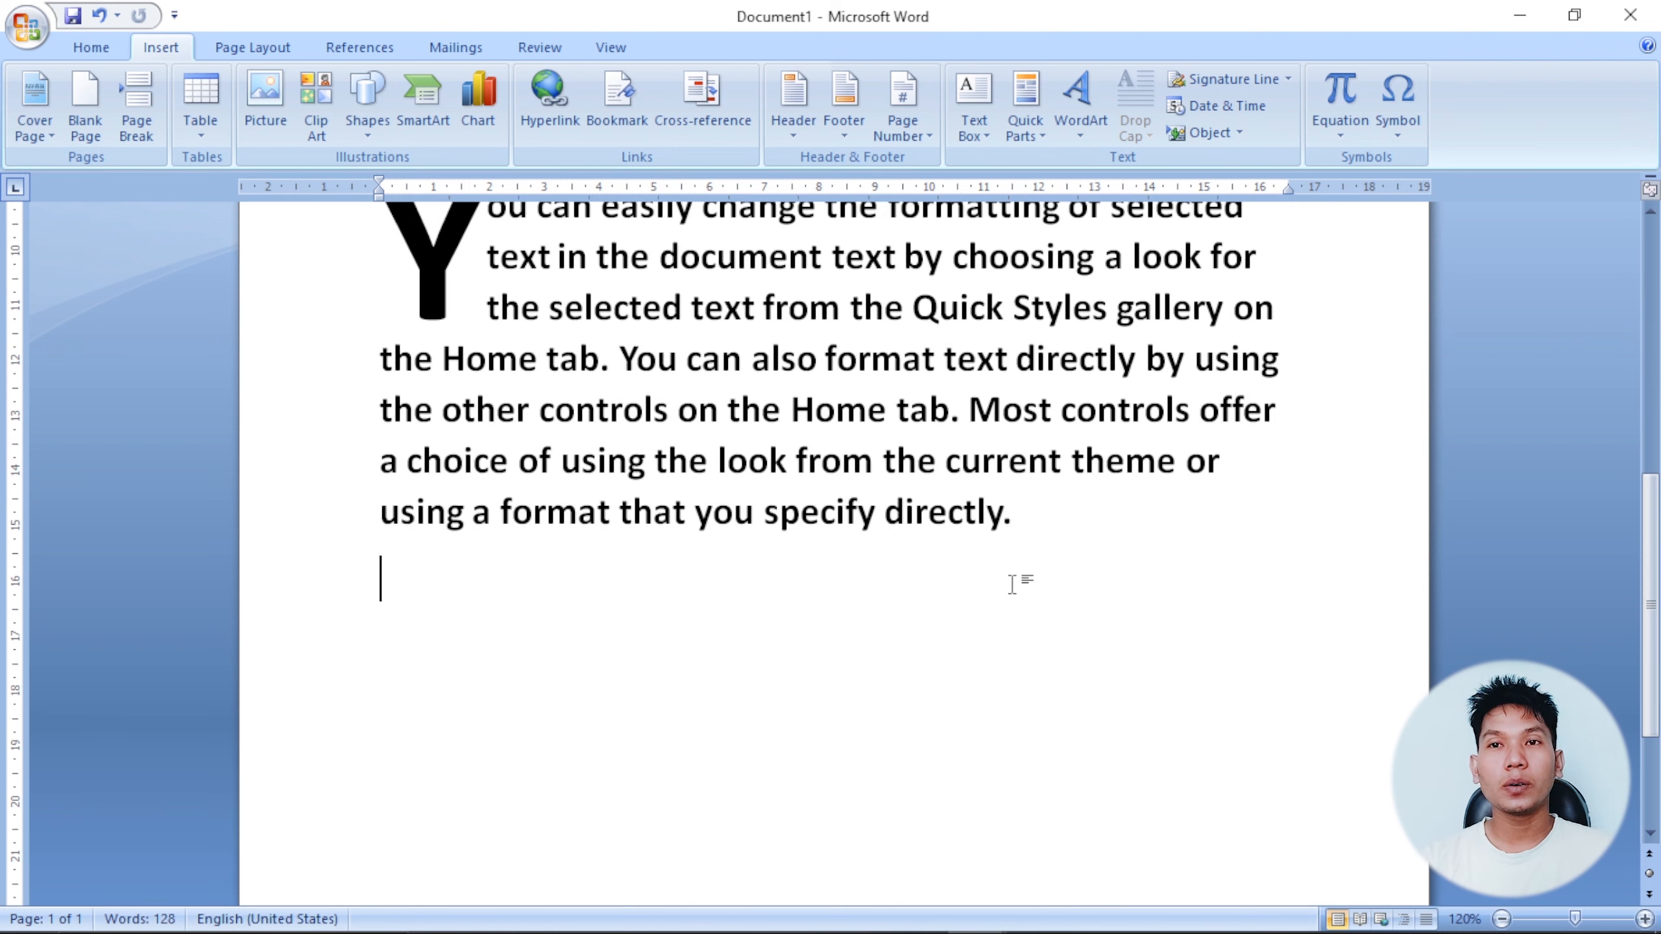
scroll(917, 568, "down", 1)
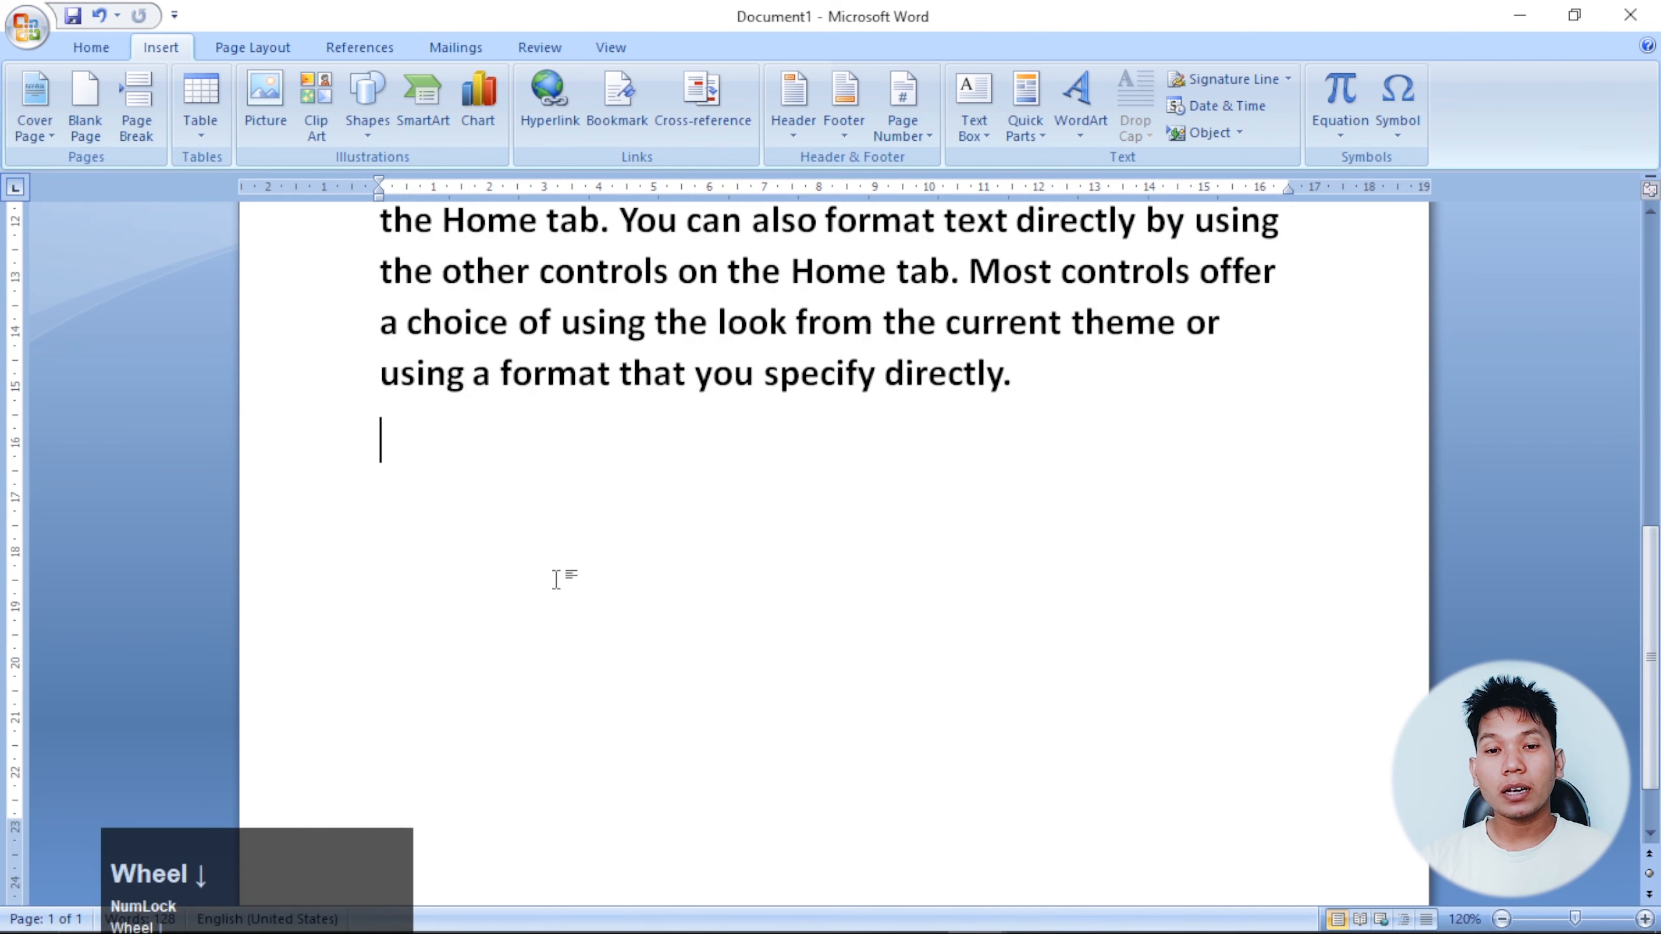
scroll(654, 562, "down", 1)
key("Return")
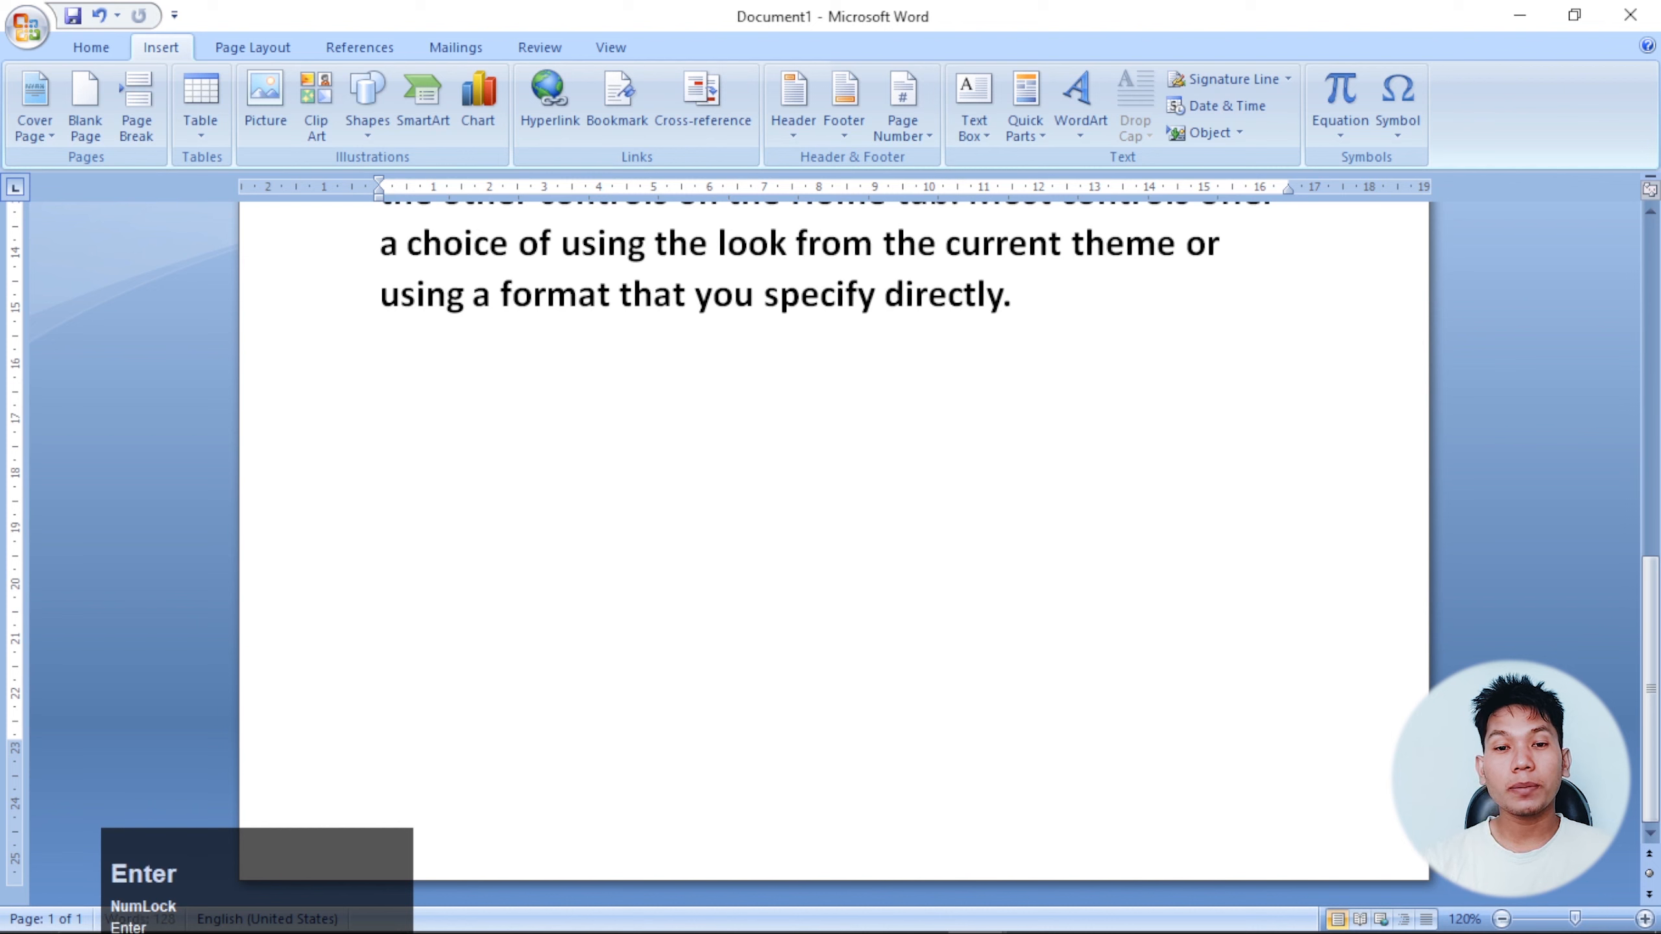
Type a dotted row of periods with the word 'Manager' on the line beneath it.
key("Return")
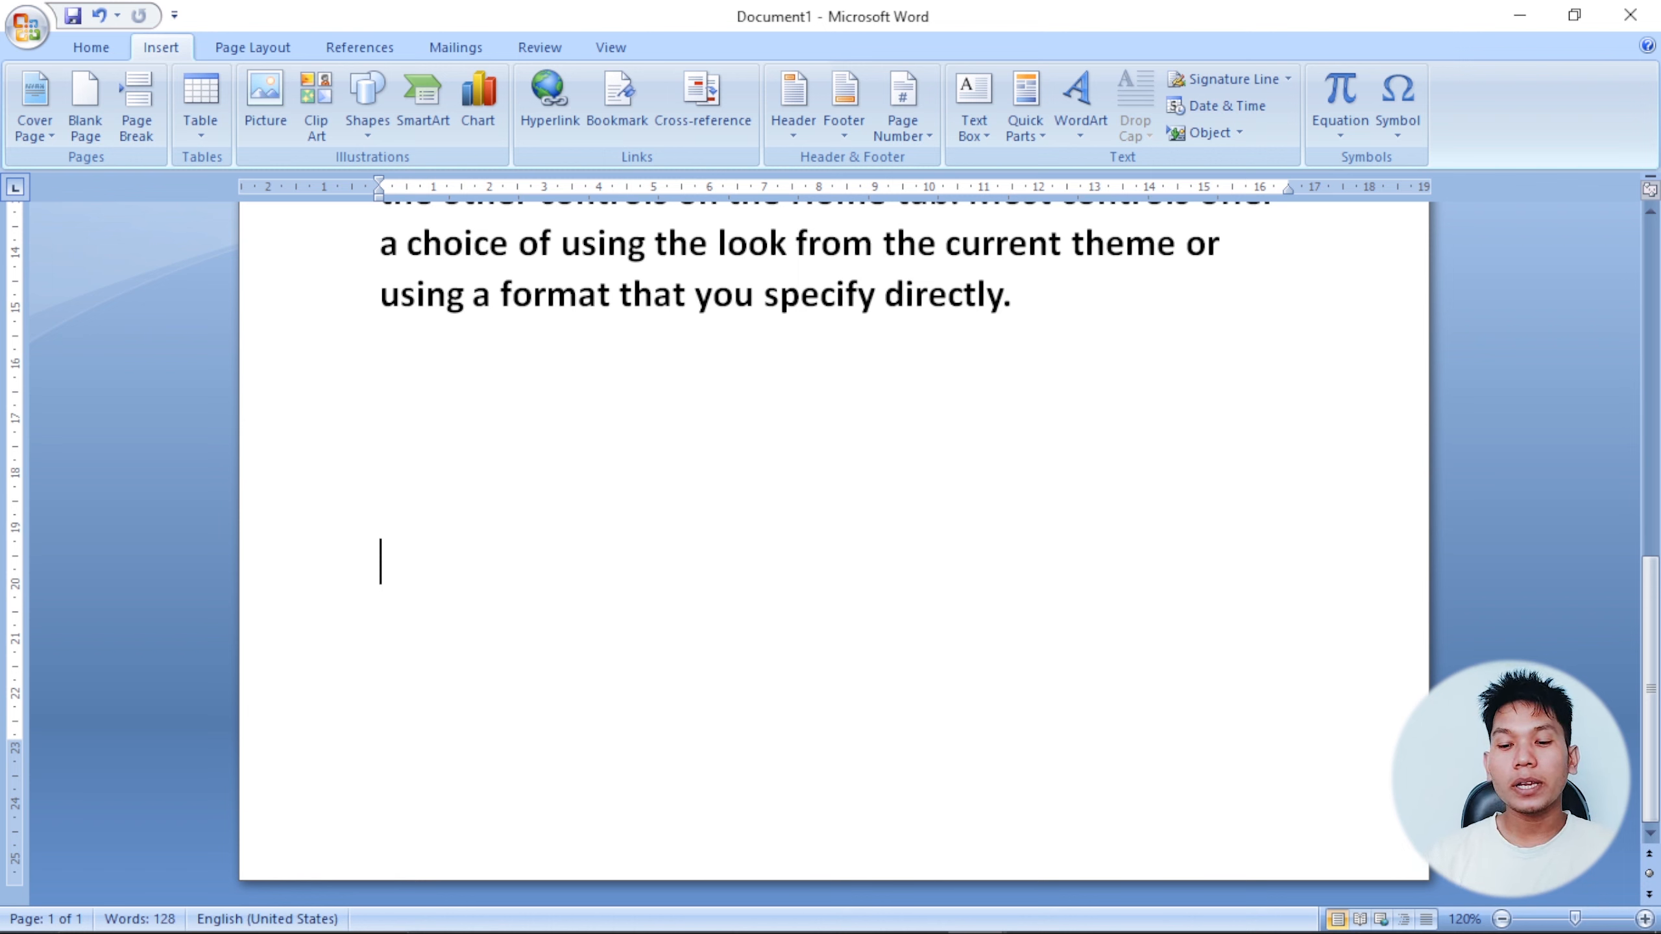
type("......................")
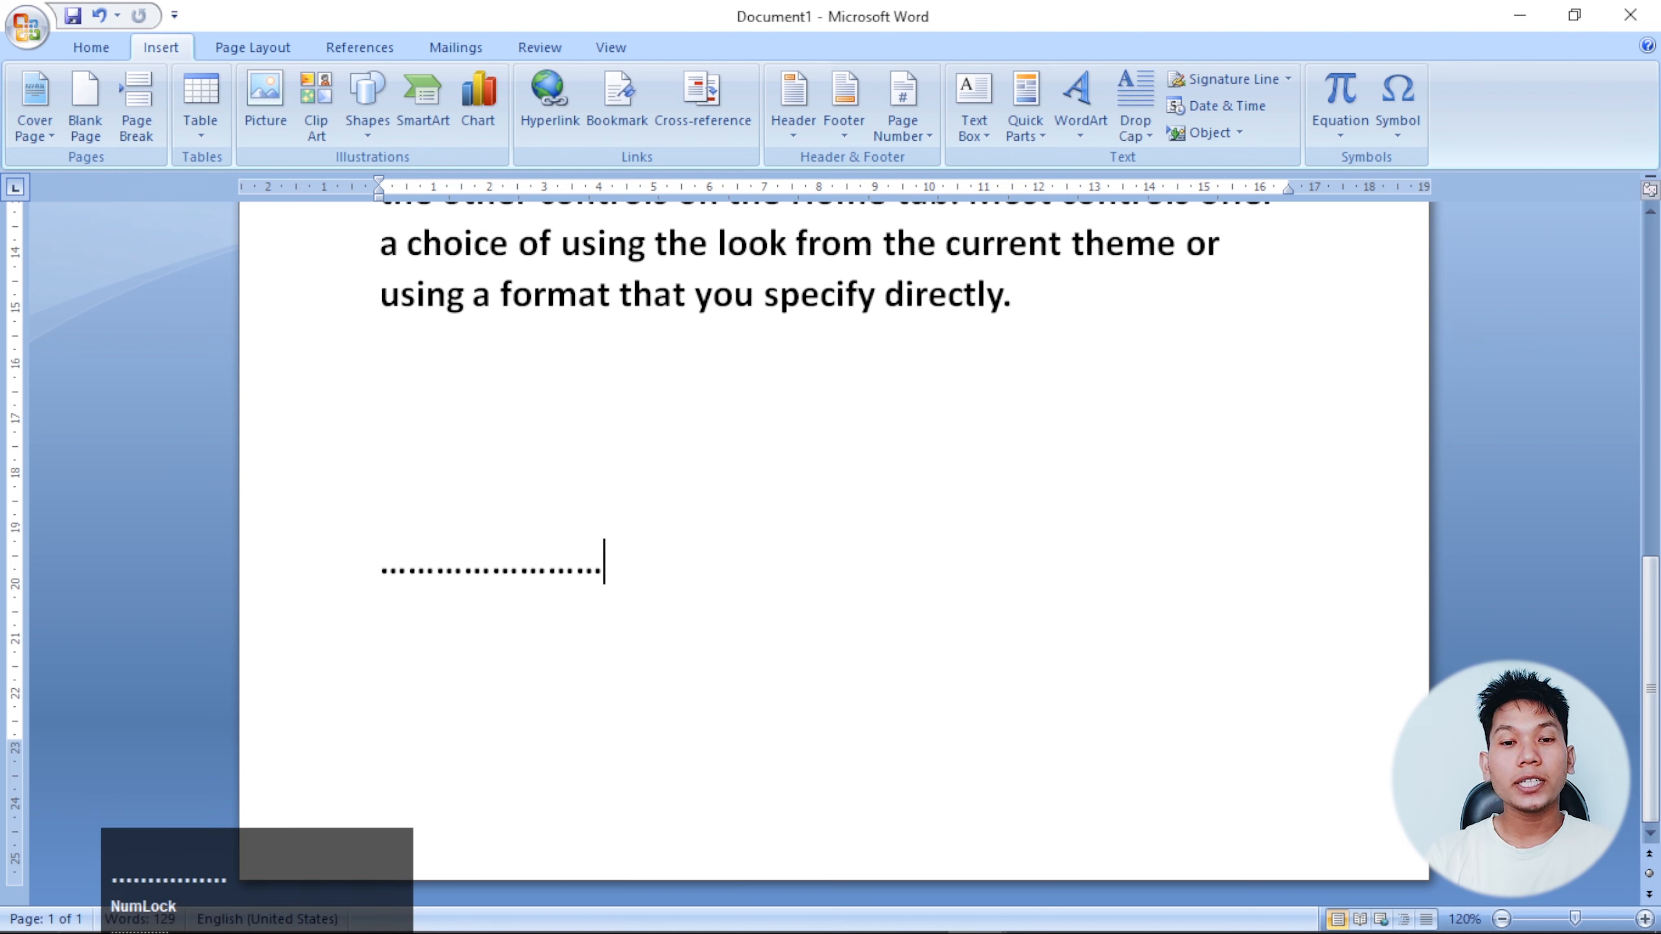
key("Return")
type("Manage")
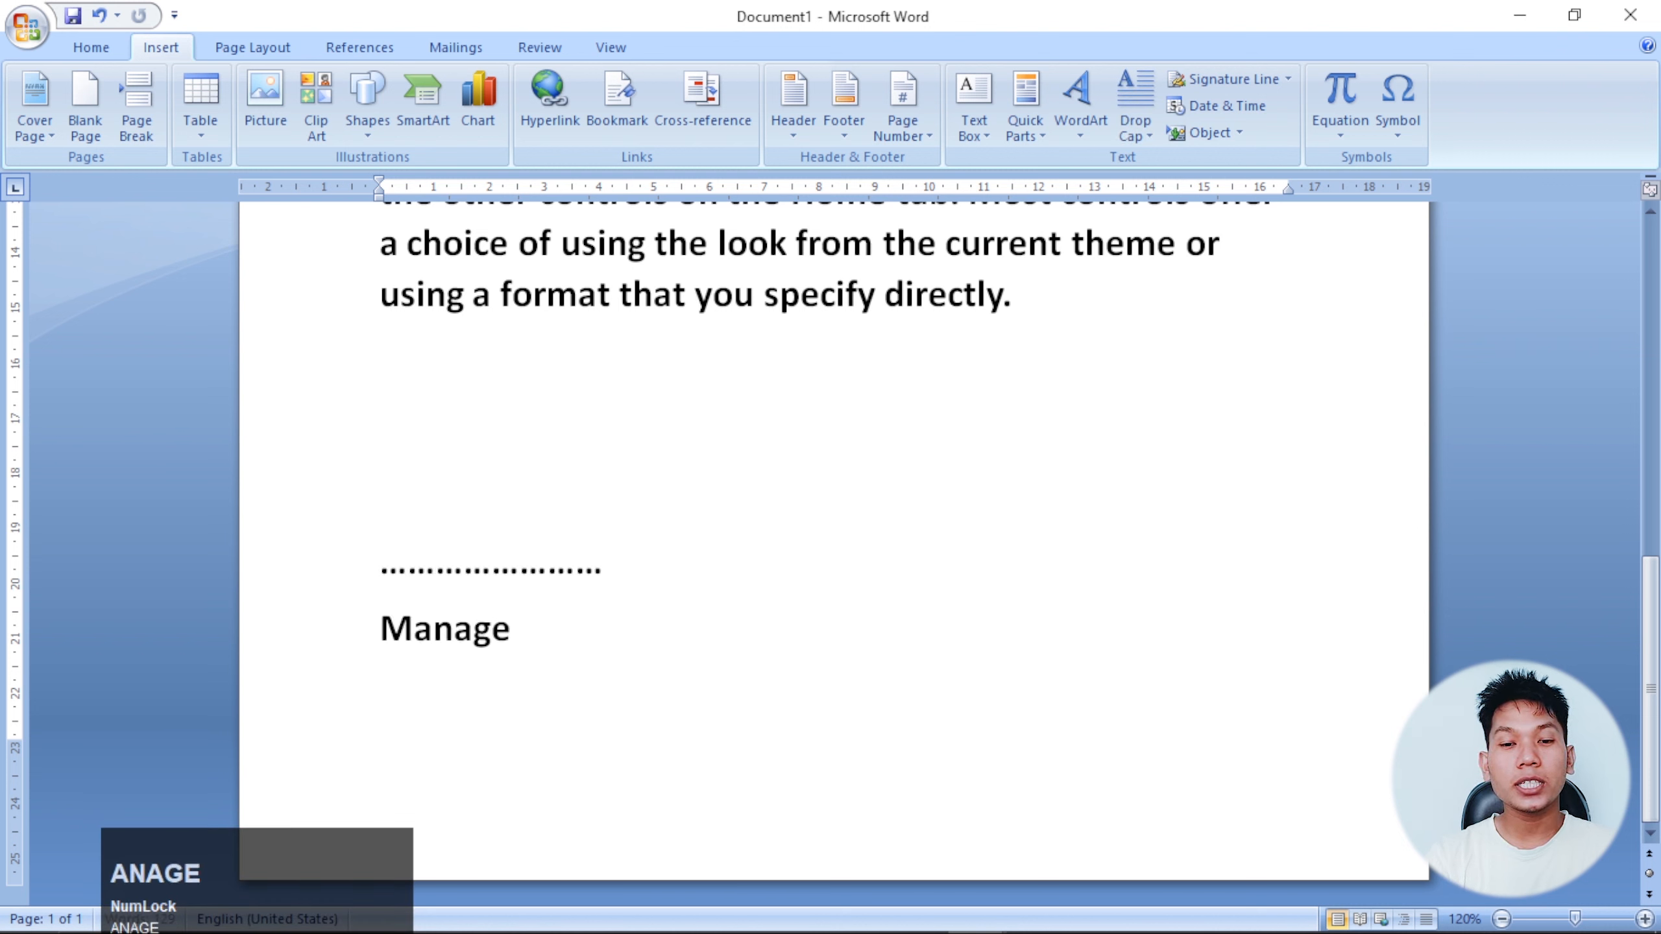
type("r")
key("Home")
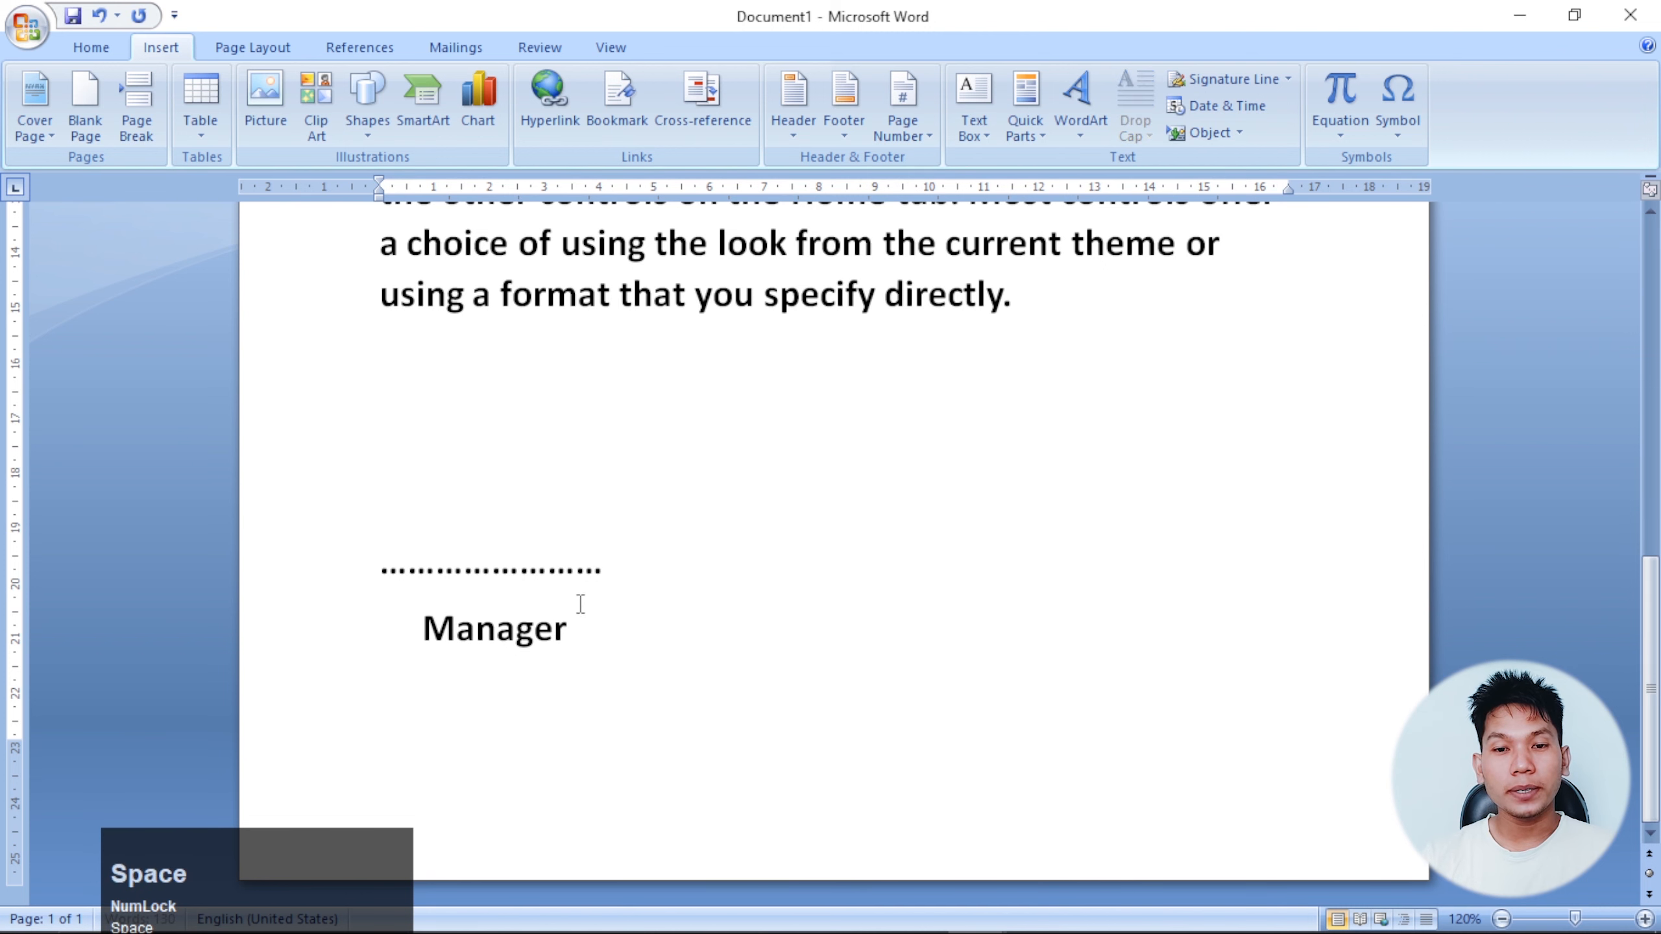
Remove space after paragraph and set 1.0 line spacing on the dotted line and Manager lines.
left_click_drag(568, 630, 426, 557)
left_click(111, 51)
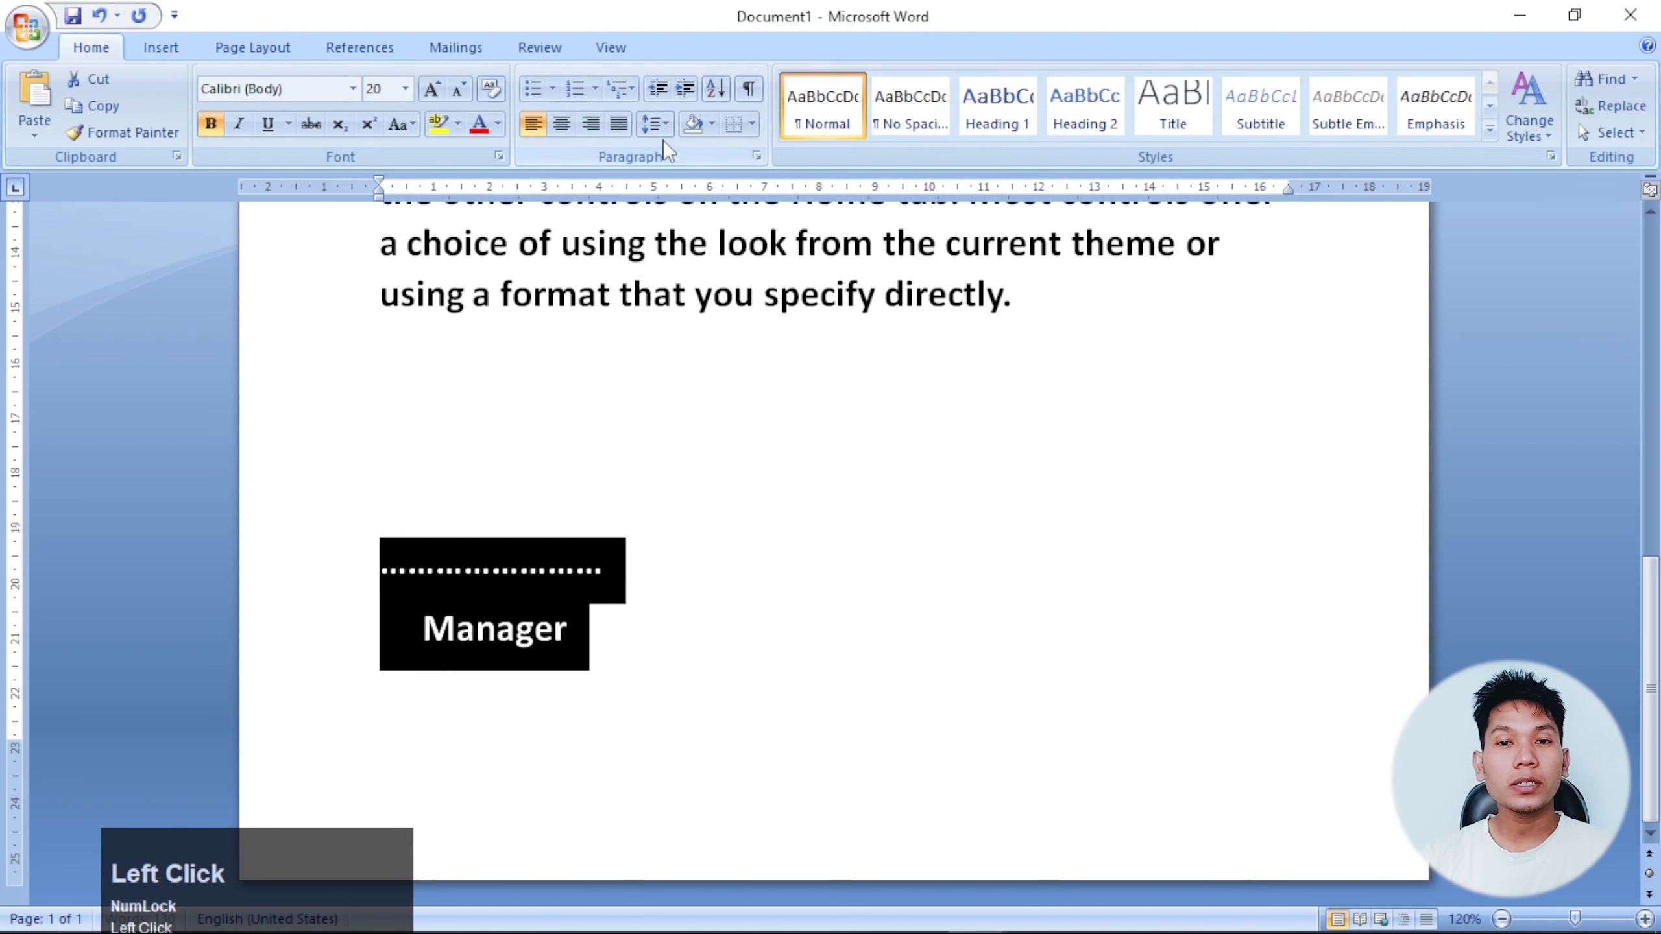
left_click(654, 123)
left_click(707, 370)
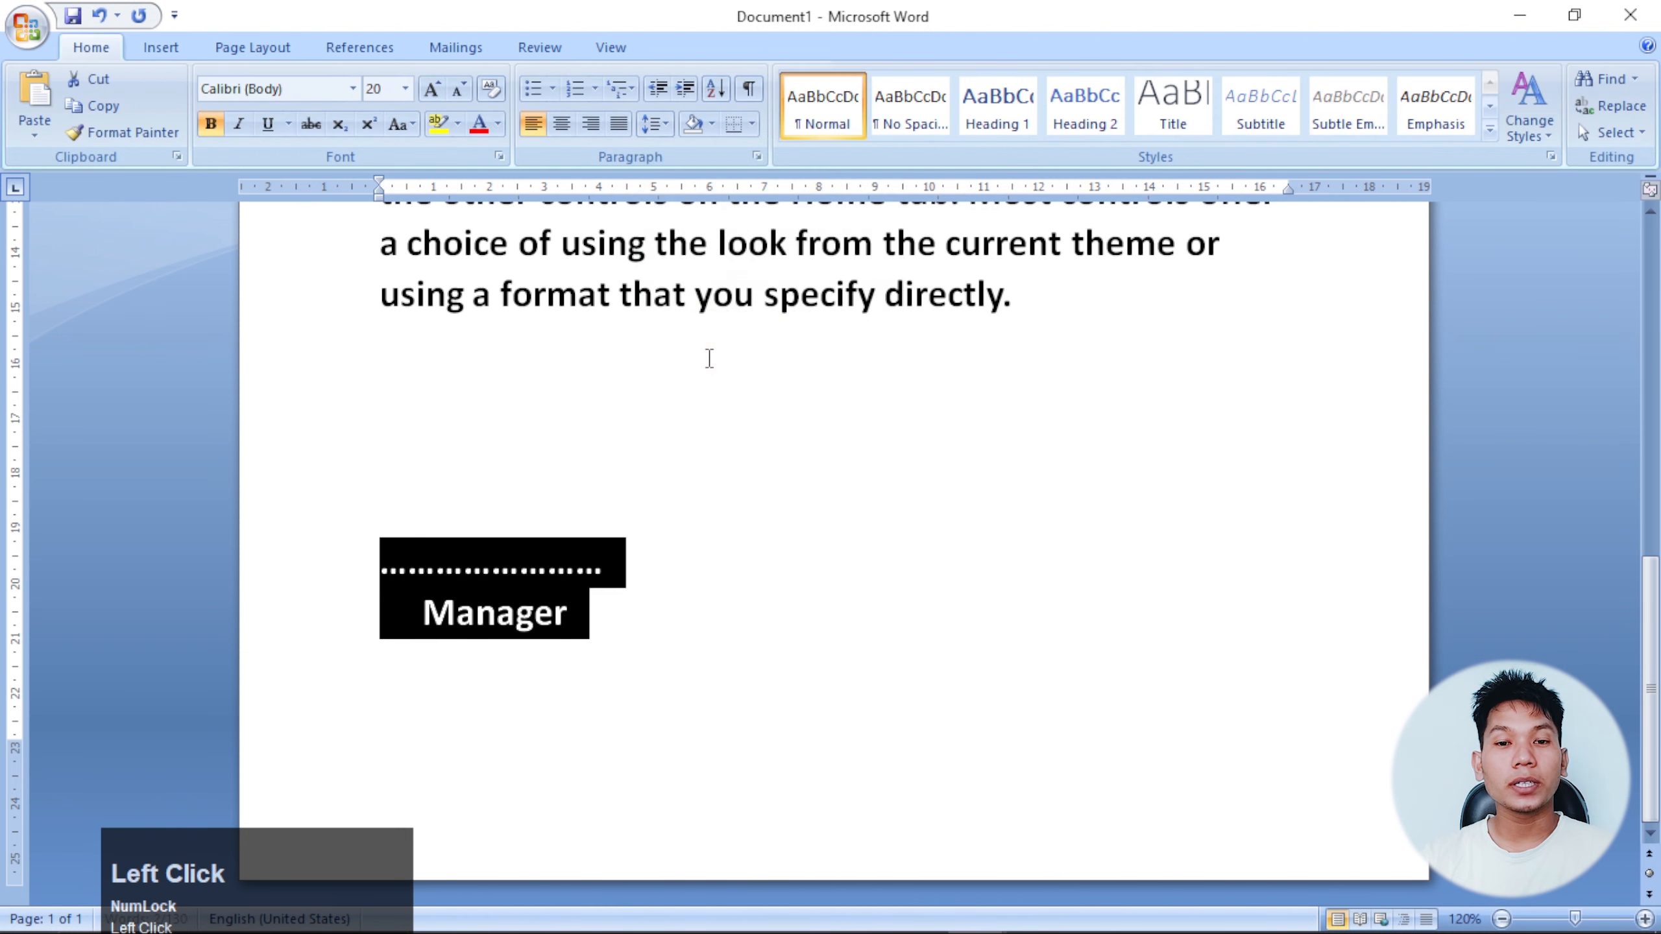
left_click(654, 123)
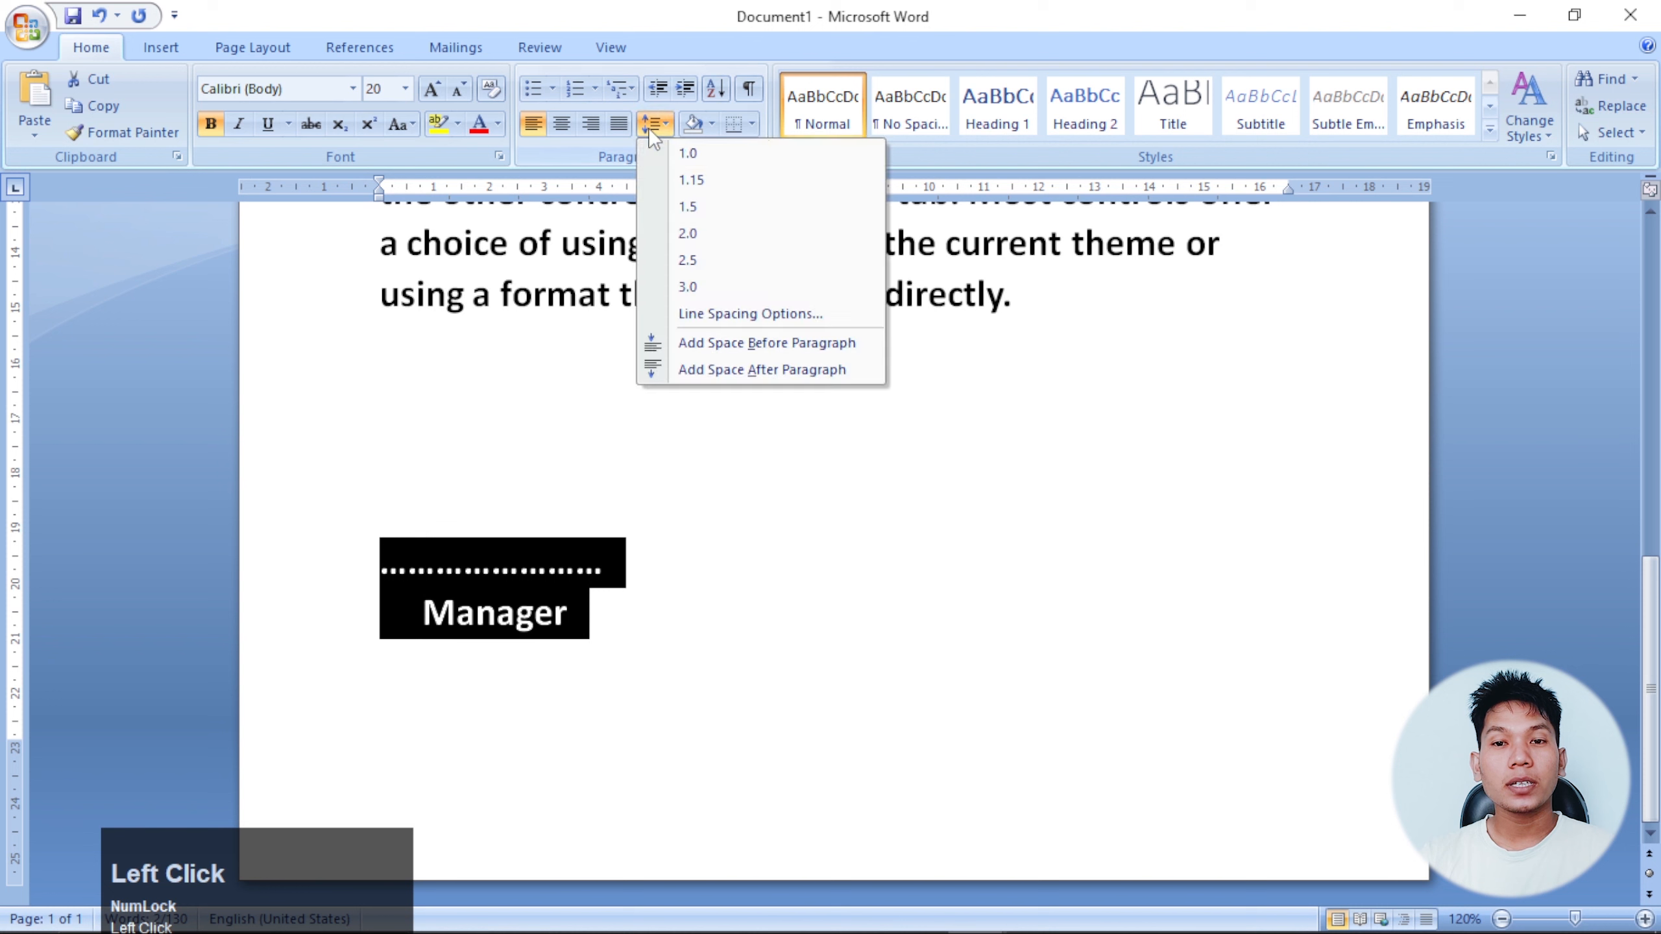
left_click(688, 157)
left_click(534, 622)
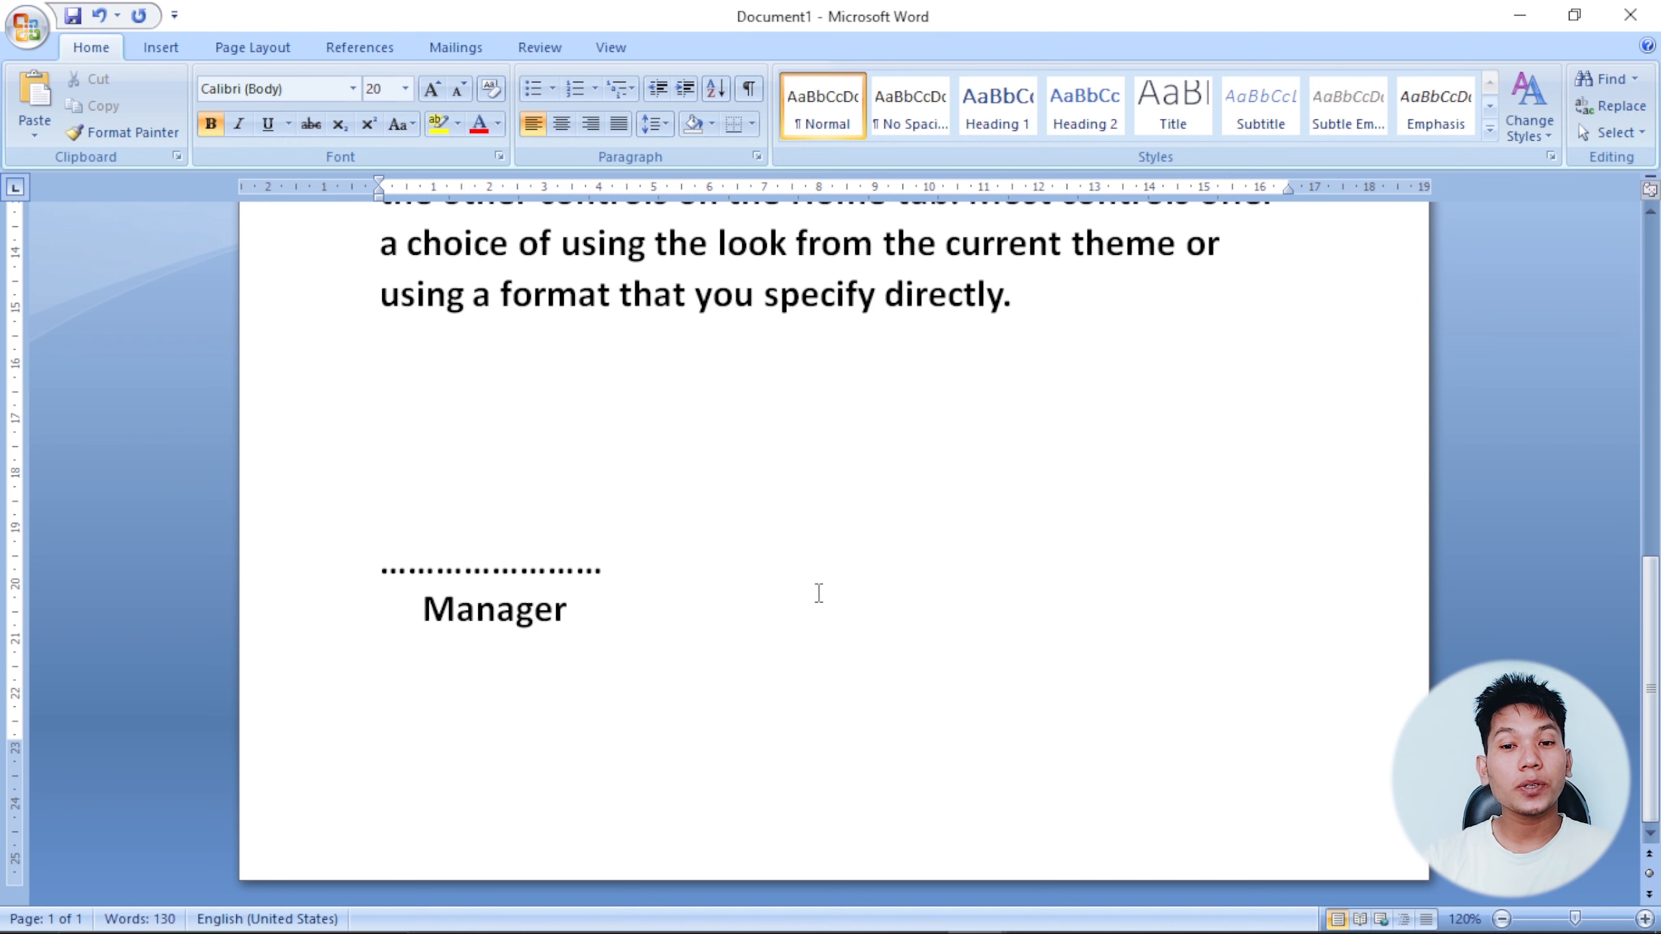
left_click(822, 598)
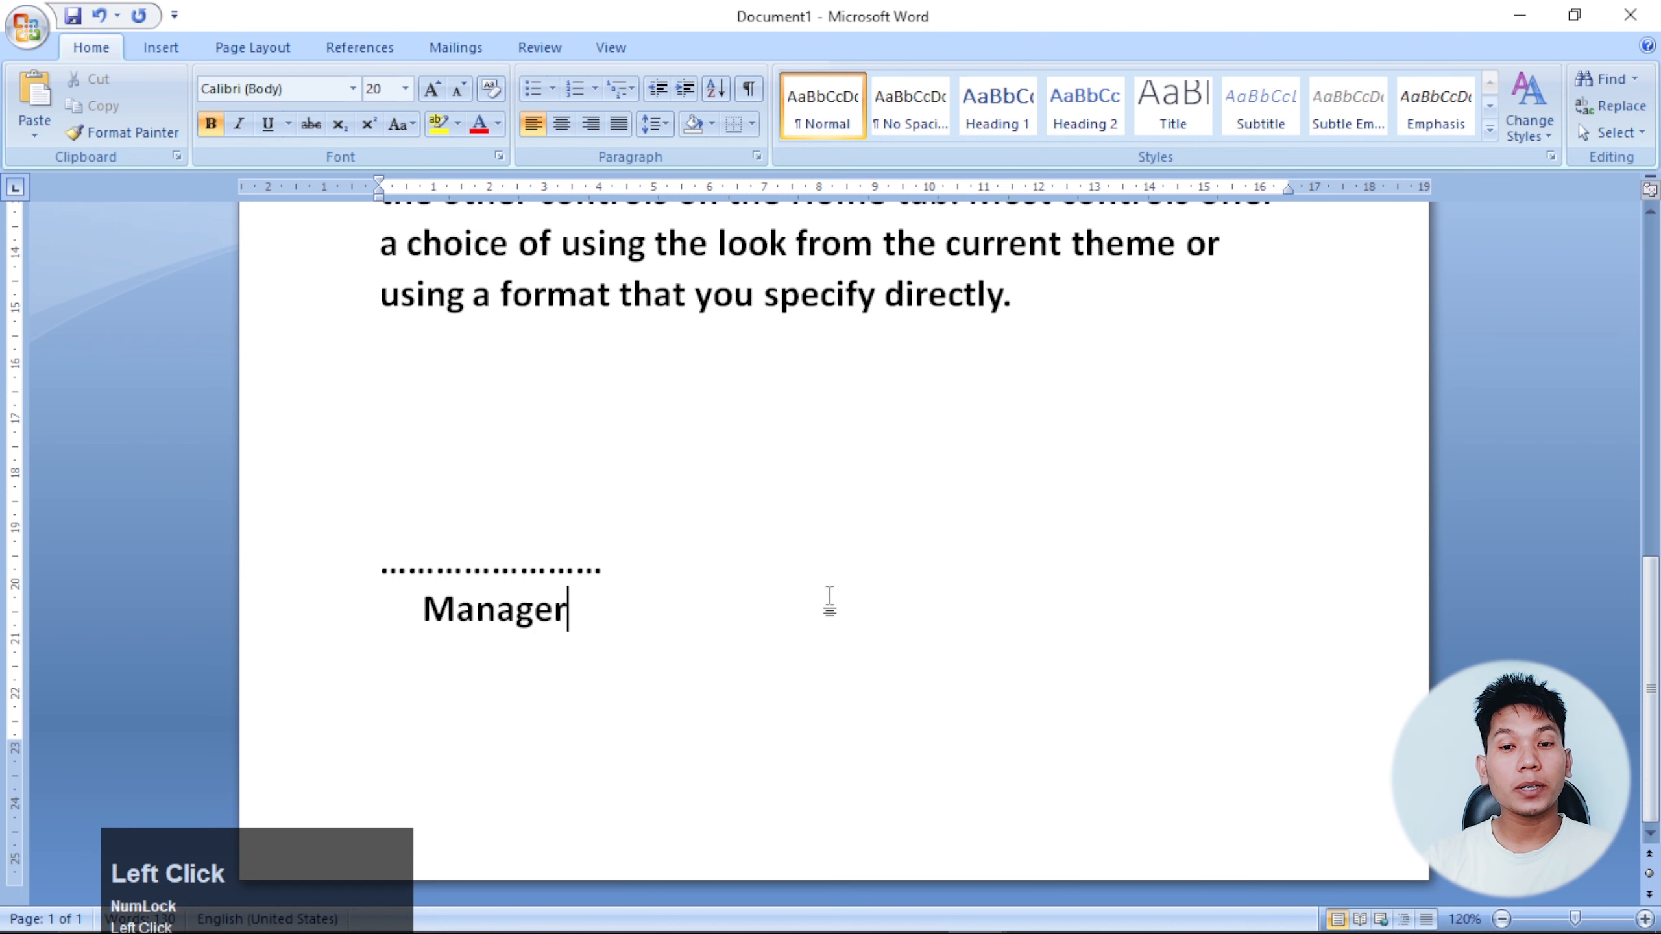
Insert a Microsoft Office Signature Line with the signer's name and the title 'Manager'.
left_click(172, 48)
left_click(1234, 79)
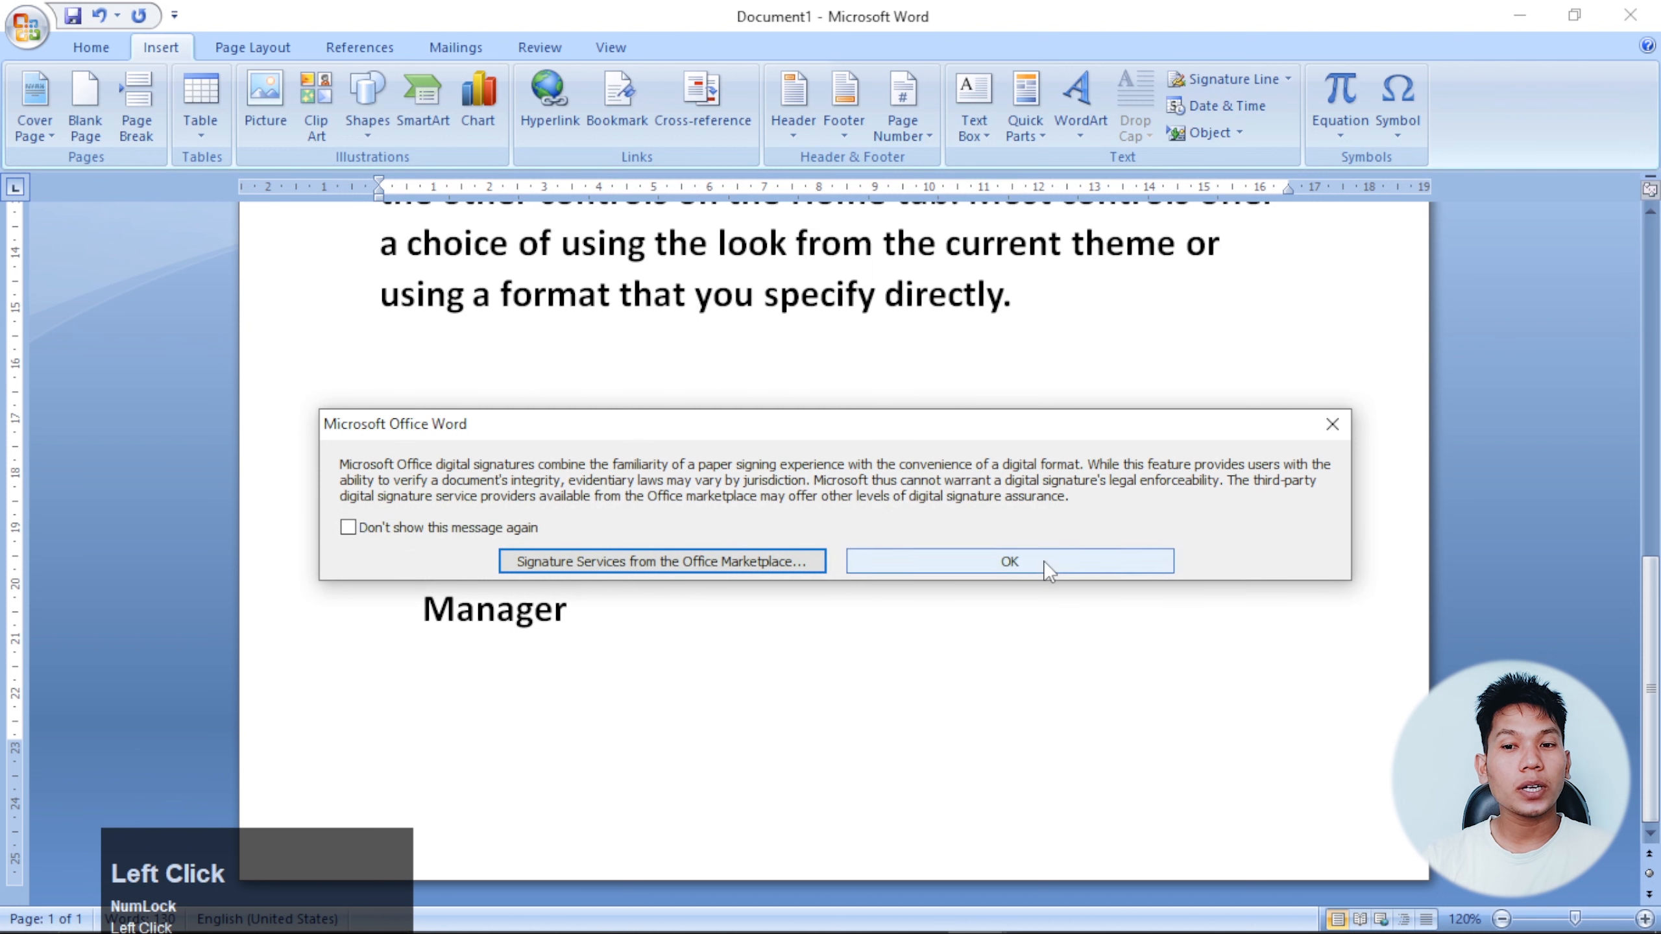
left_click(1045, 566)
left_click_drag(819, 303, 998, 288)
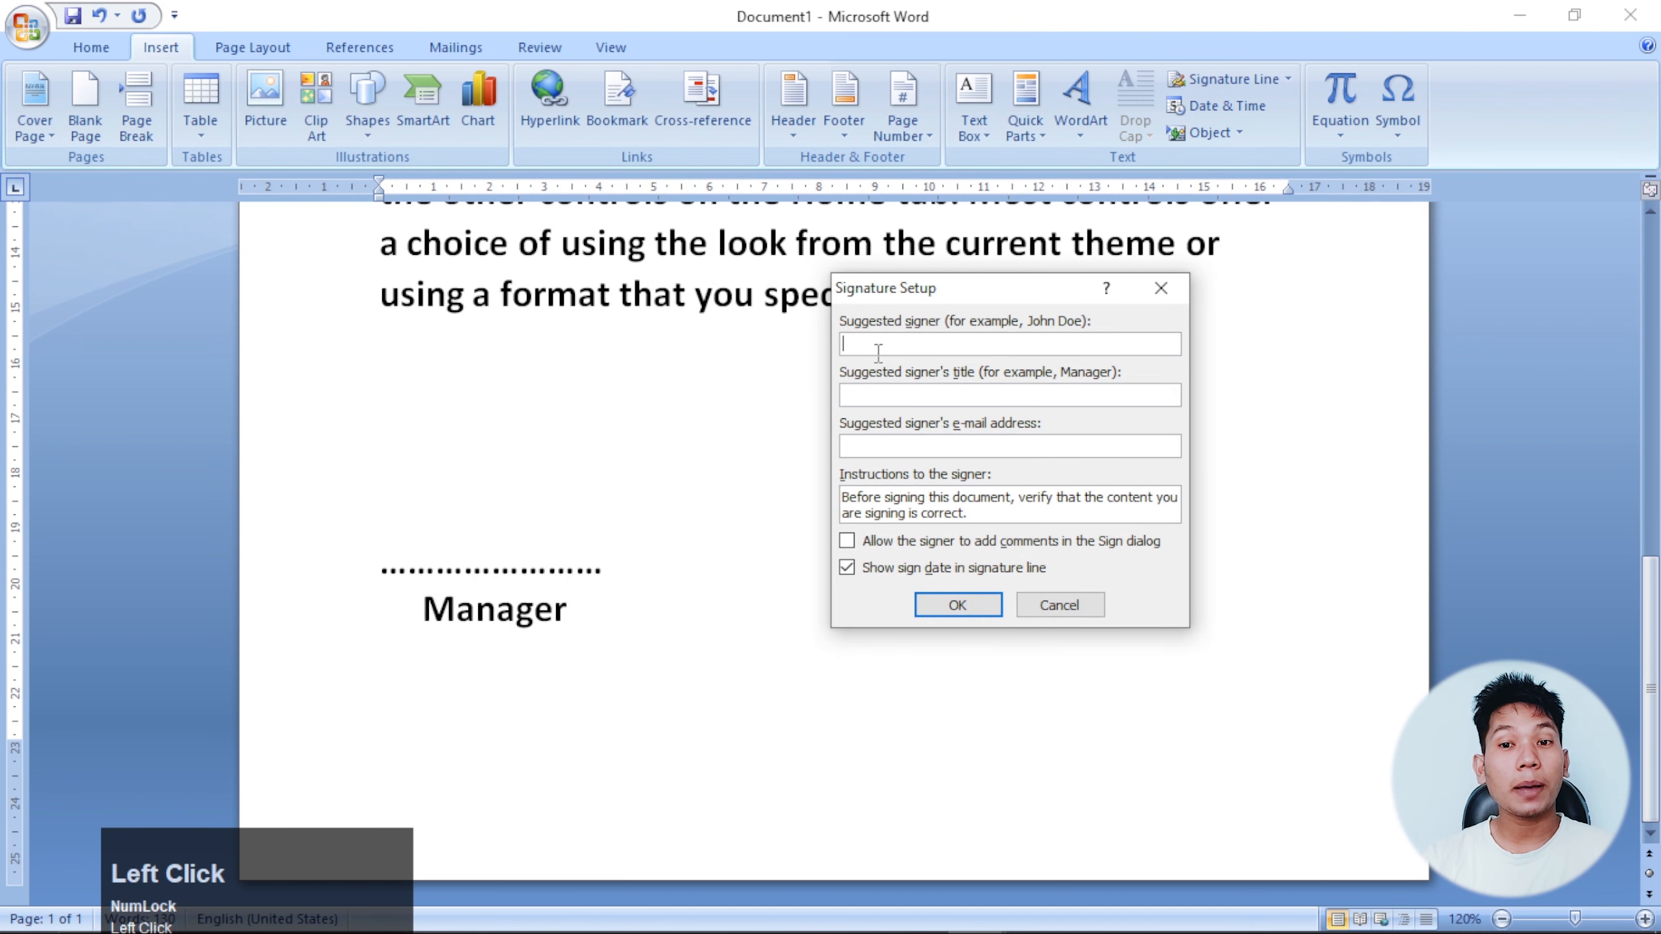
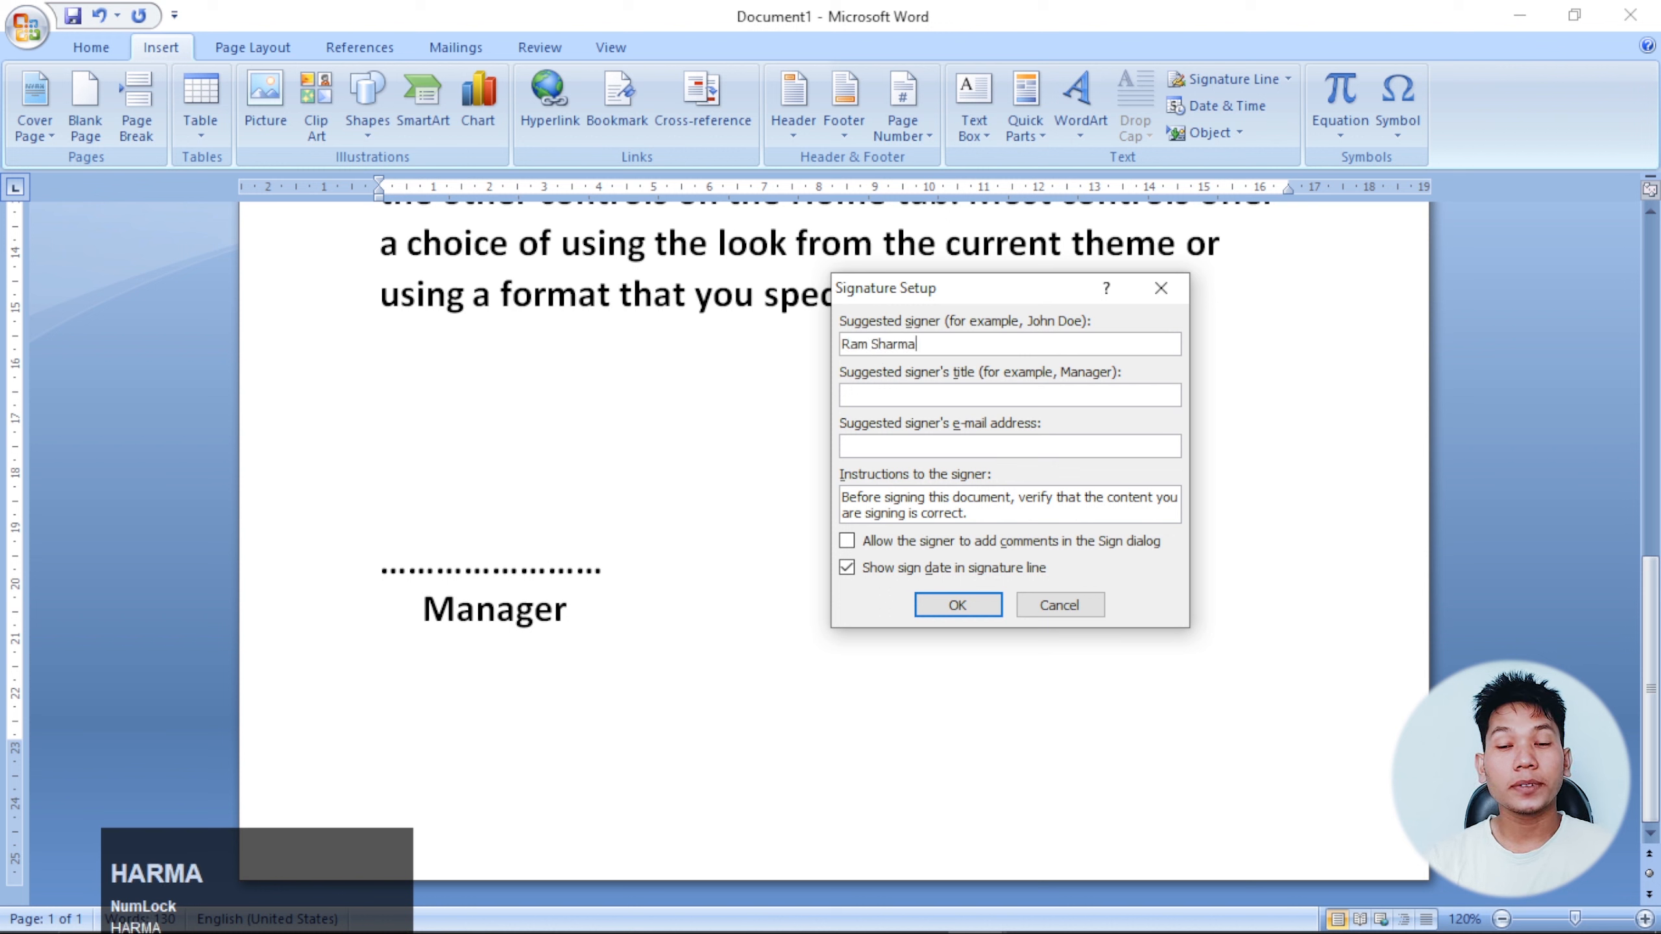
left_click_drag(930, 344, 854, 343)
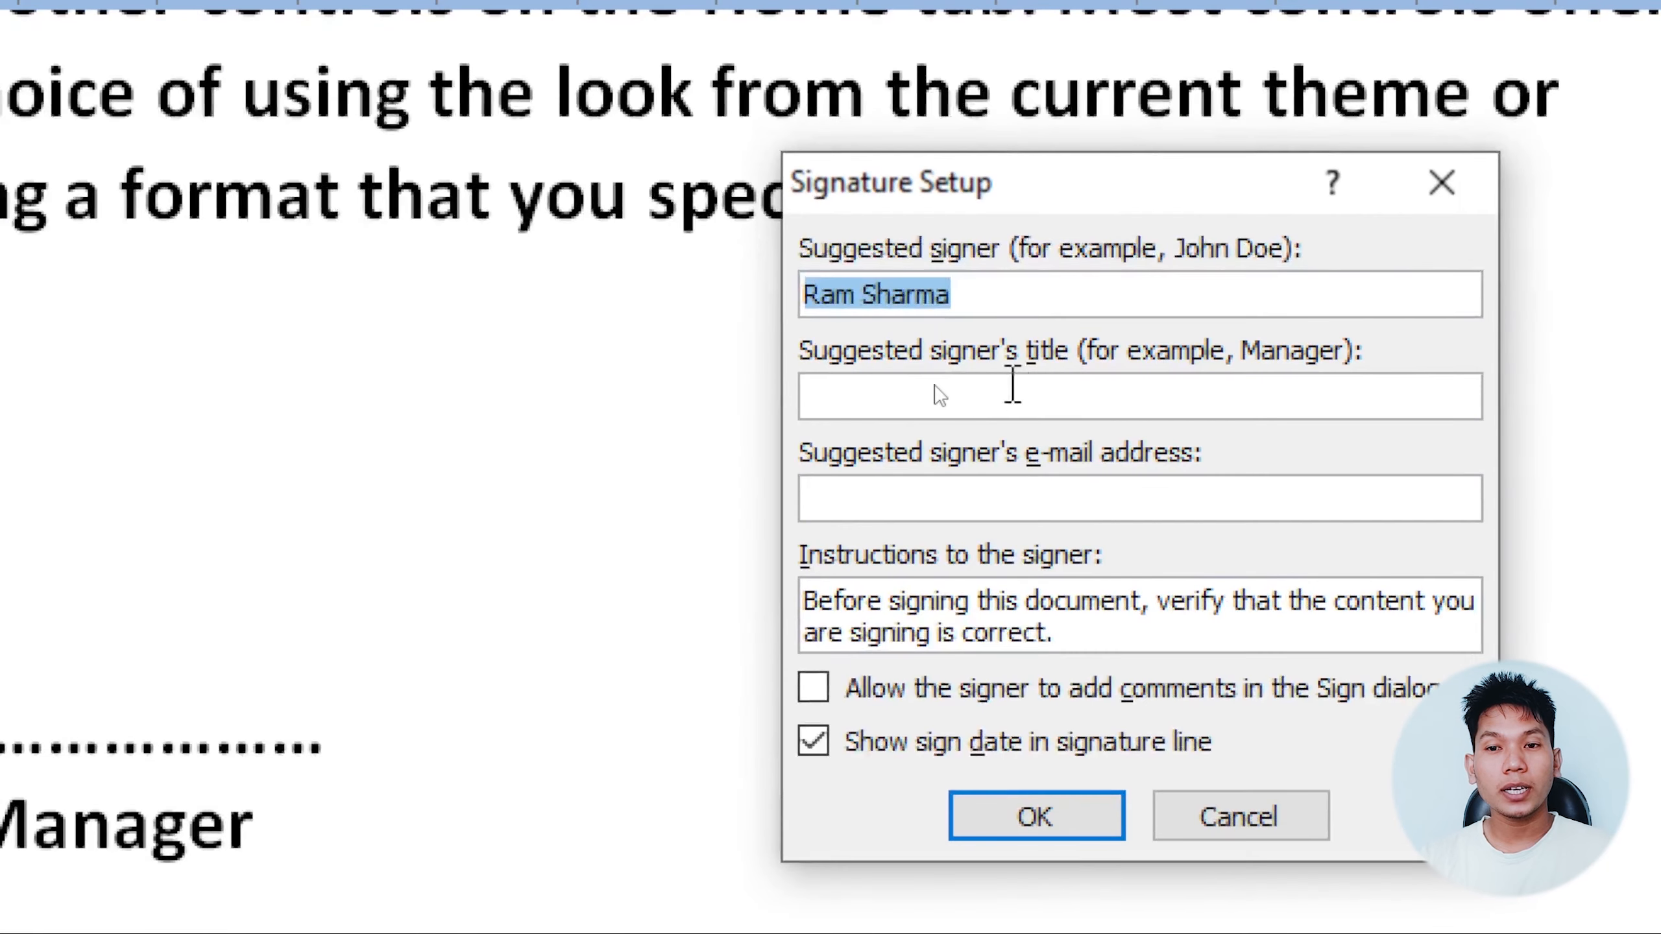
left_click(934, 396)
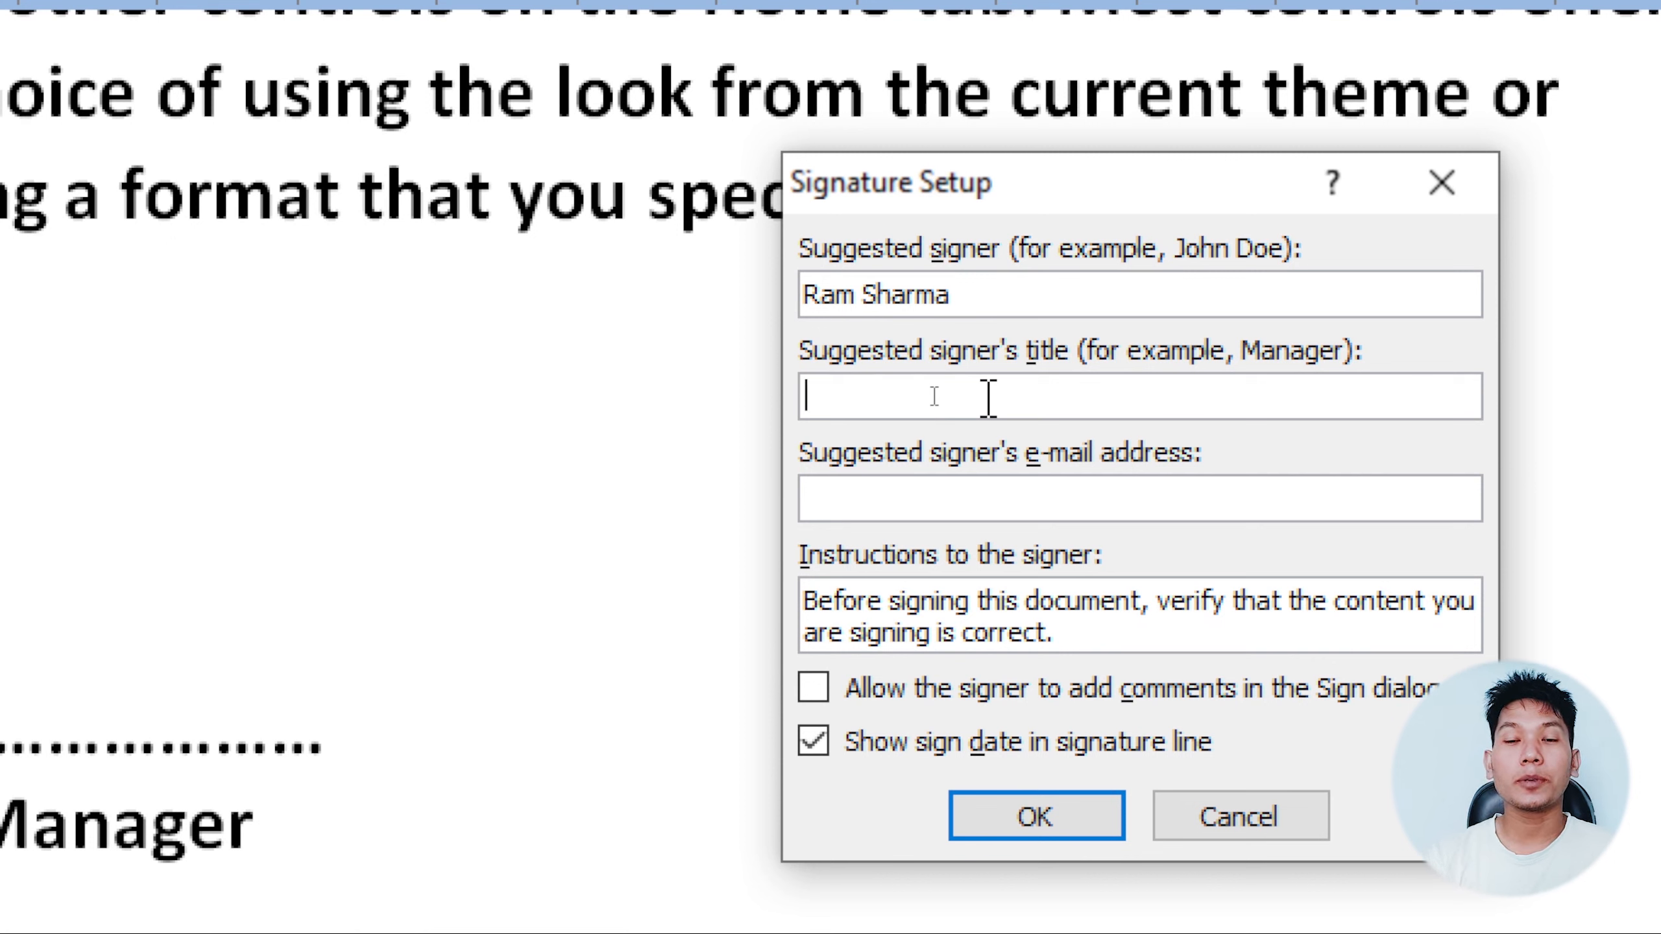
type("Managaer")
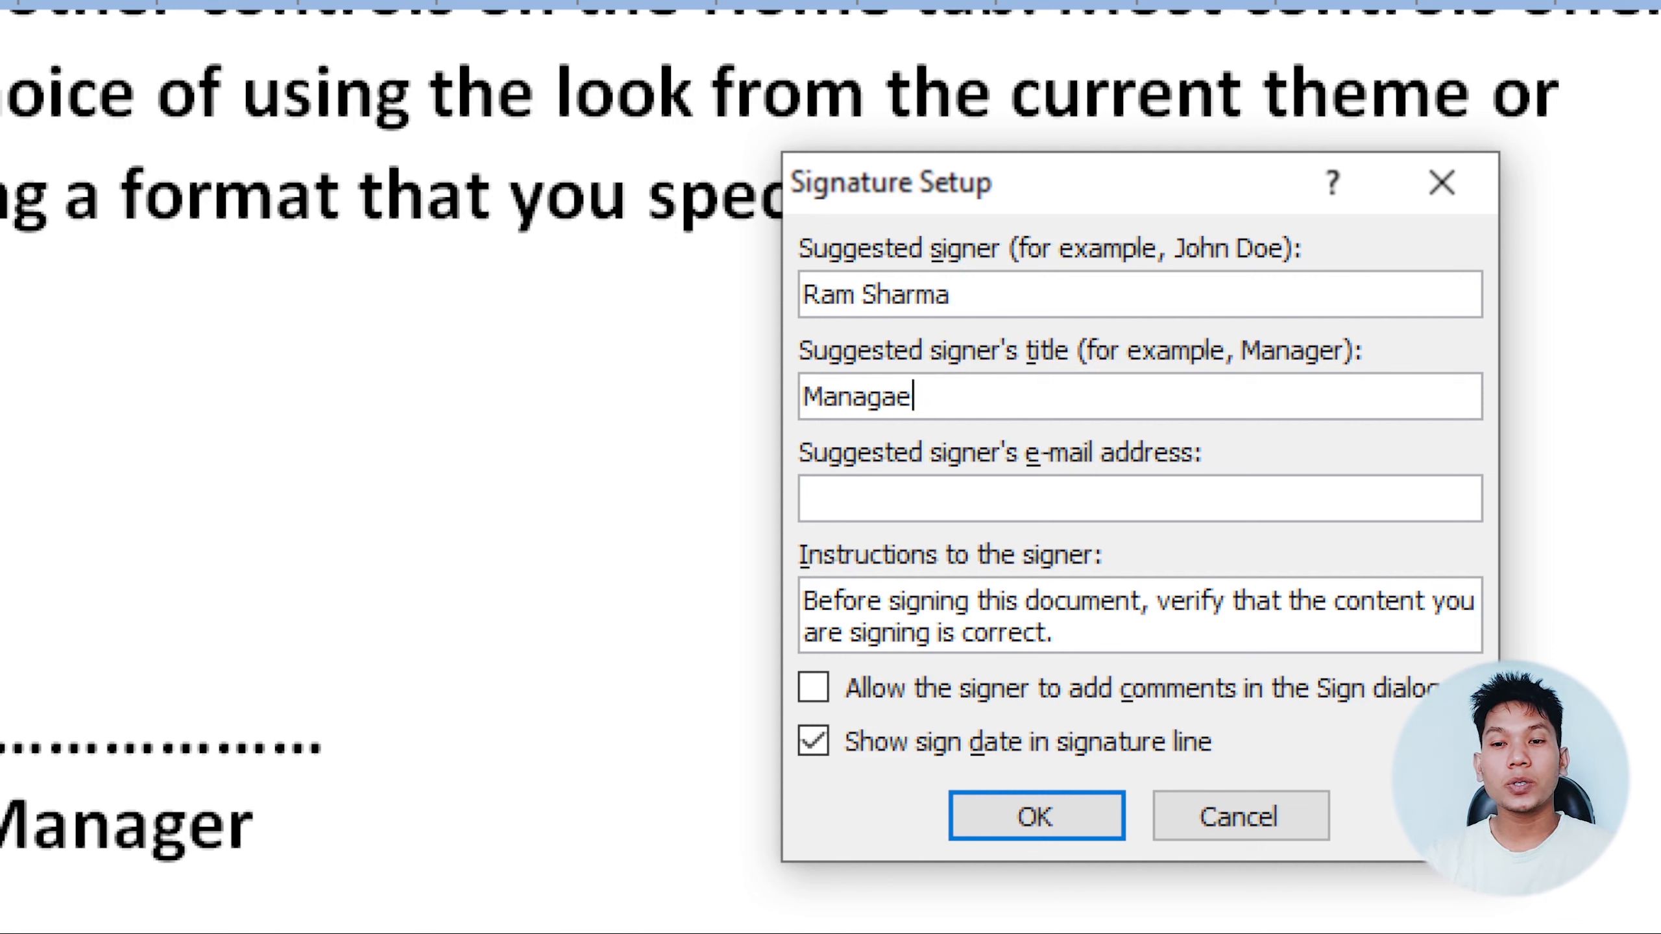
key("BackSpace")
key("BackSpace")
type("er")
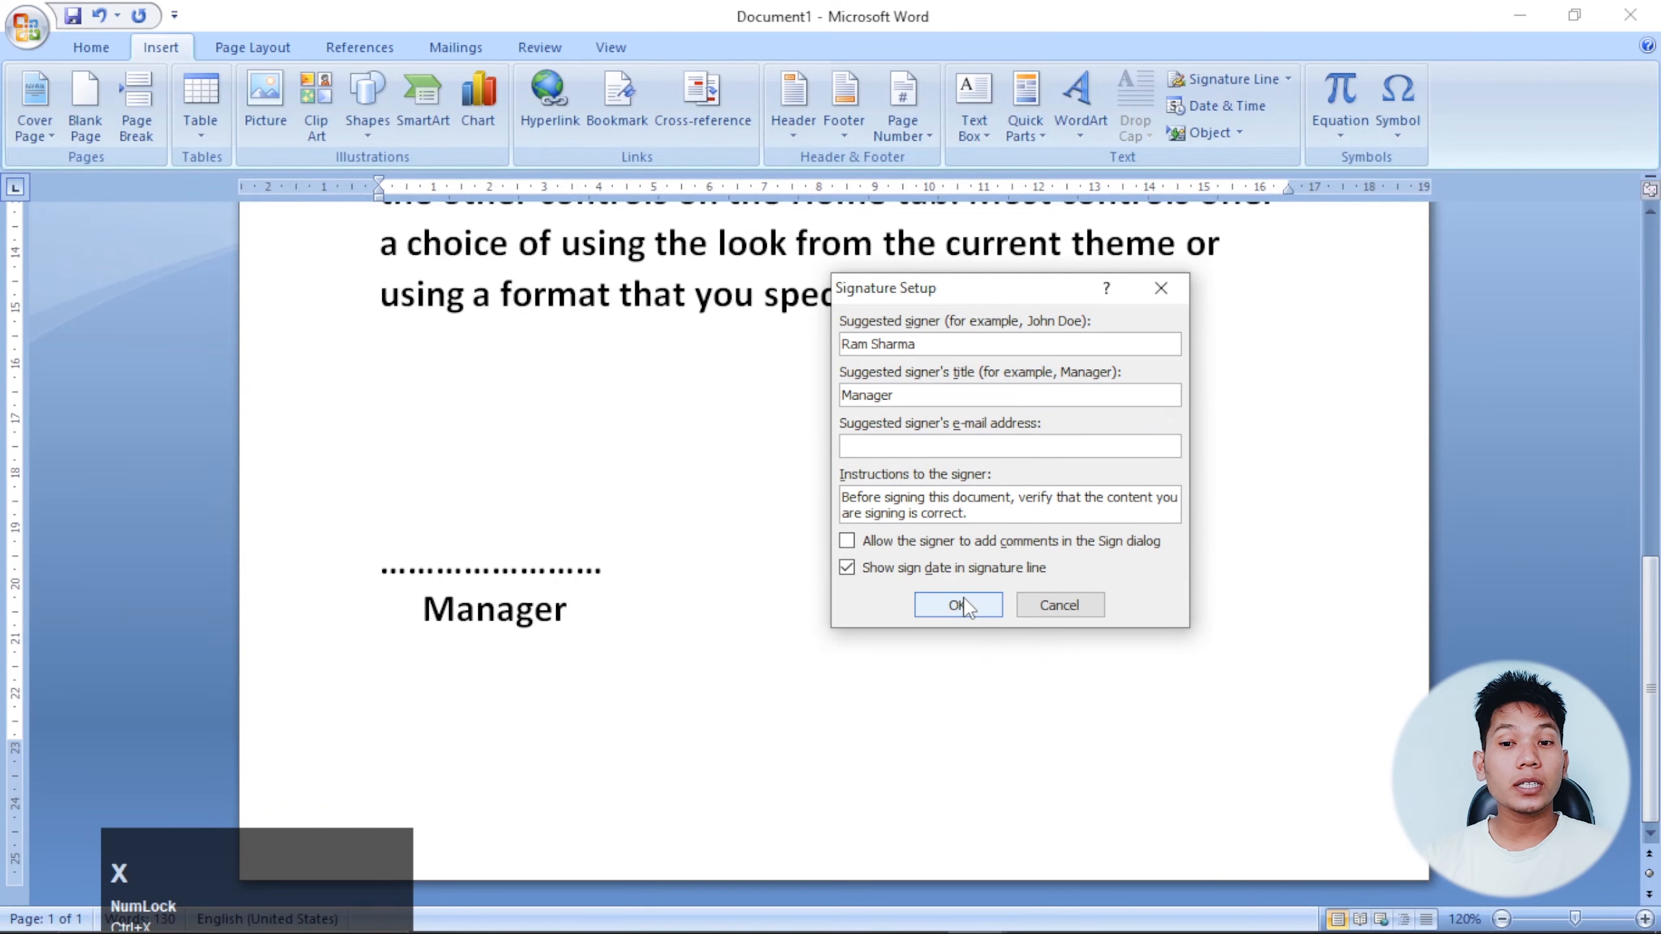
left_click(1036, 814)
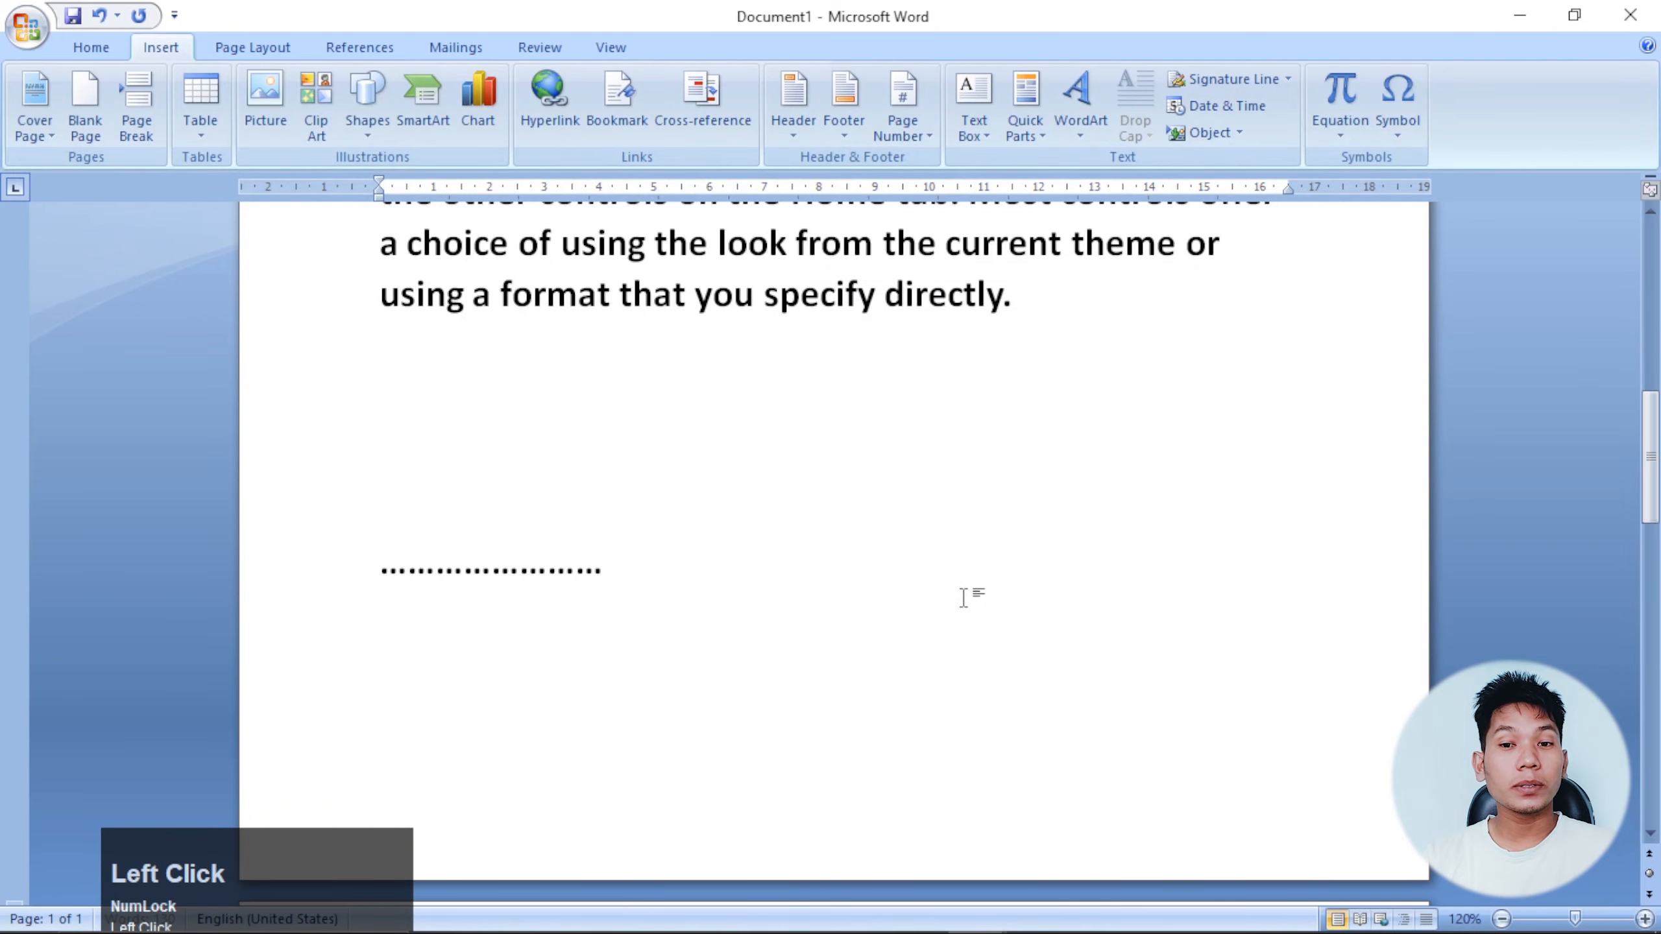
Set the signature line's text wrapping to In Front of Text.
scroll(902, 565, "up", 10)
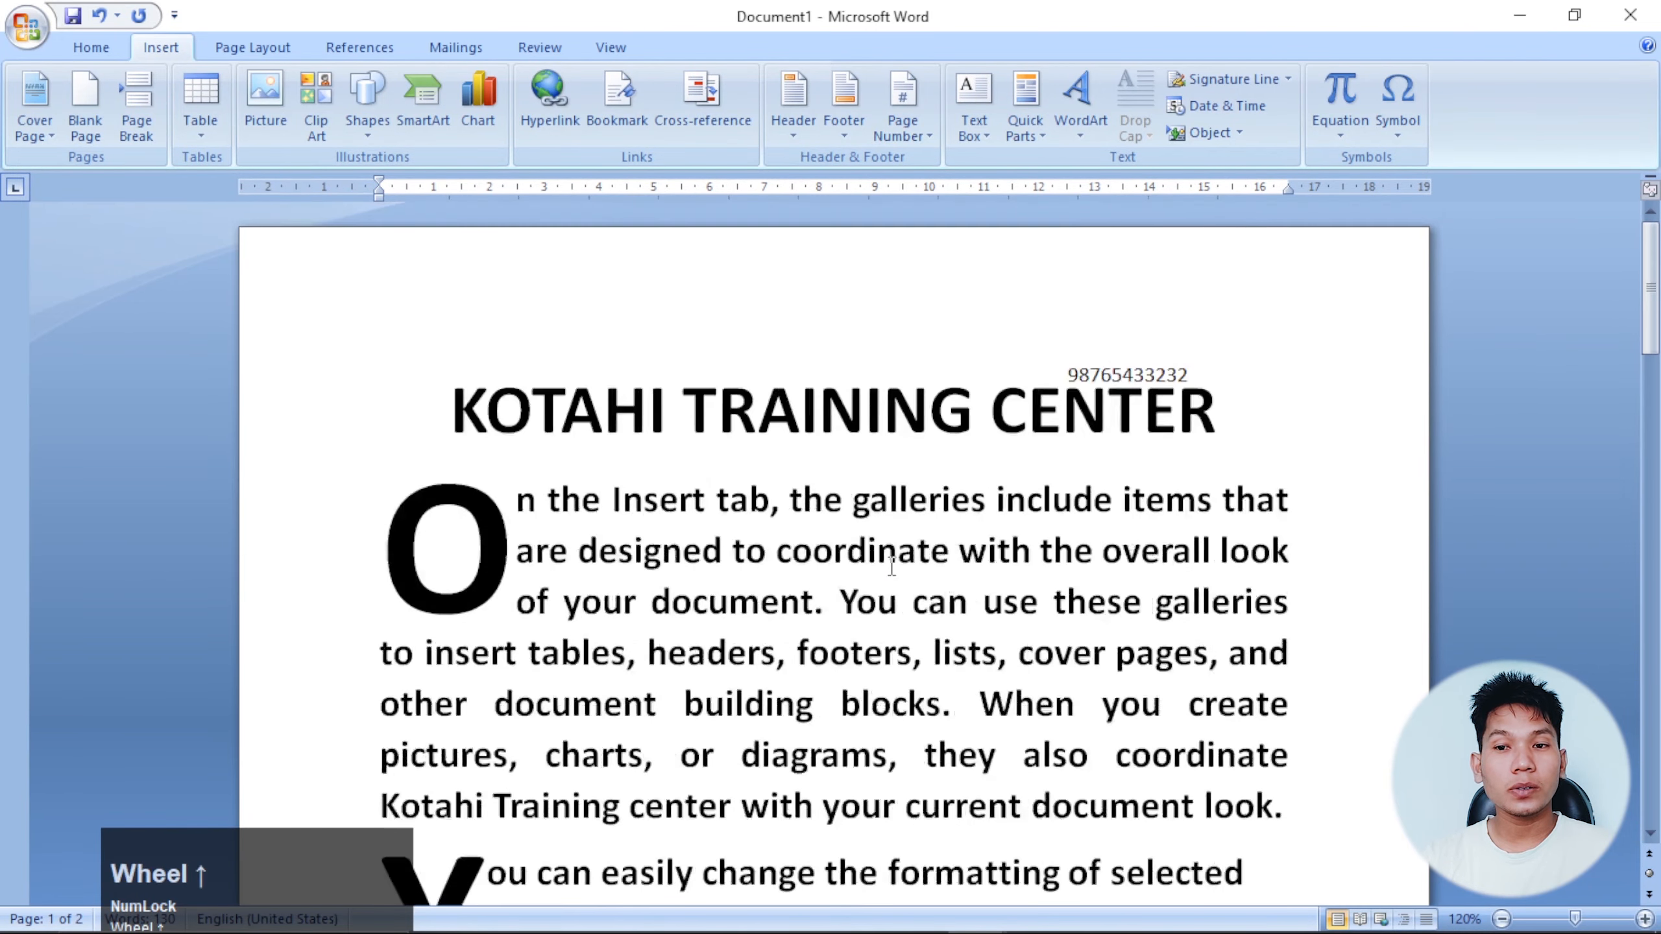
scroll(972, 502, "down", 12)
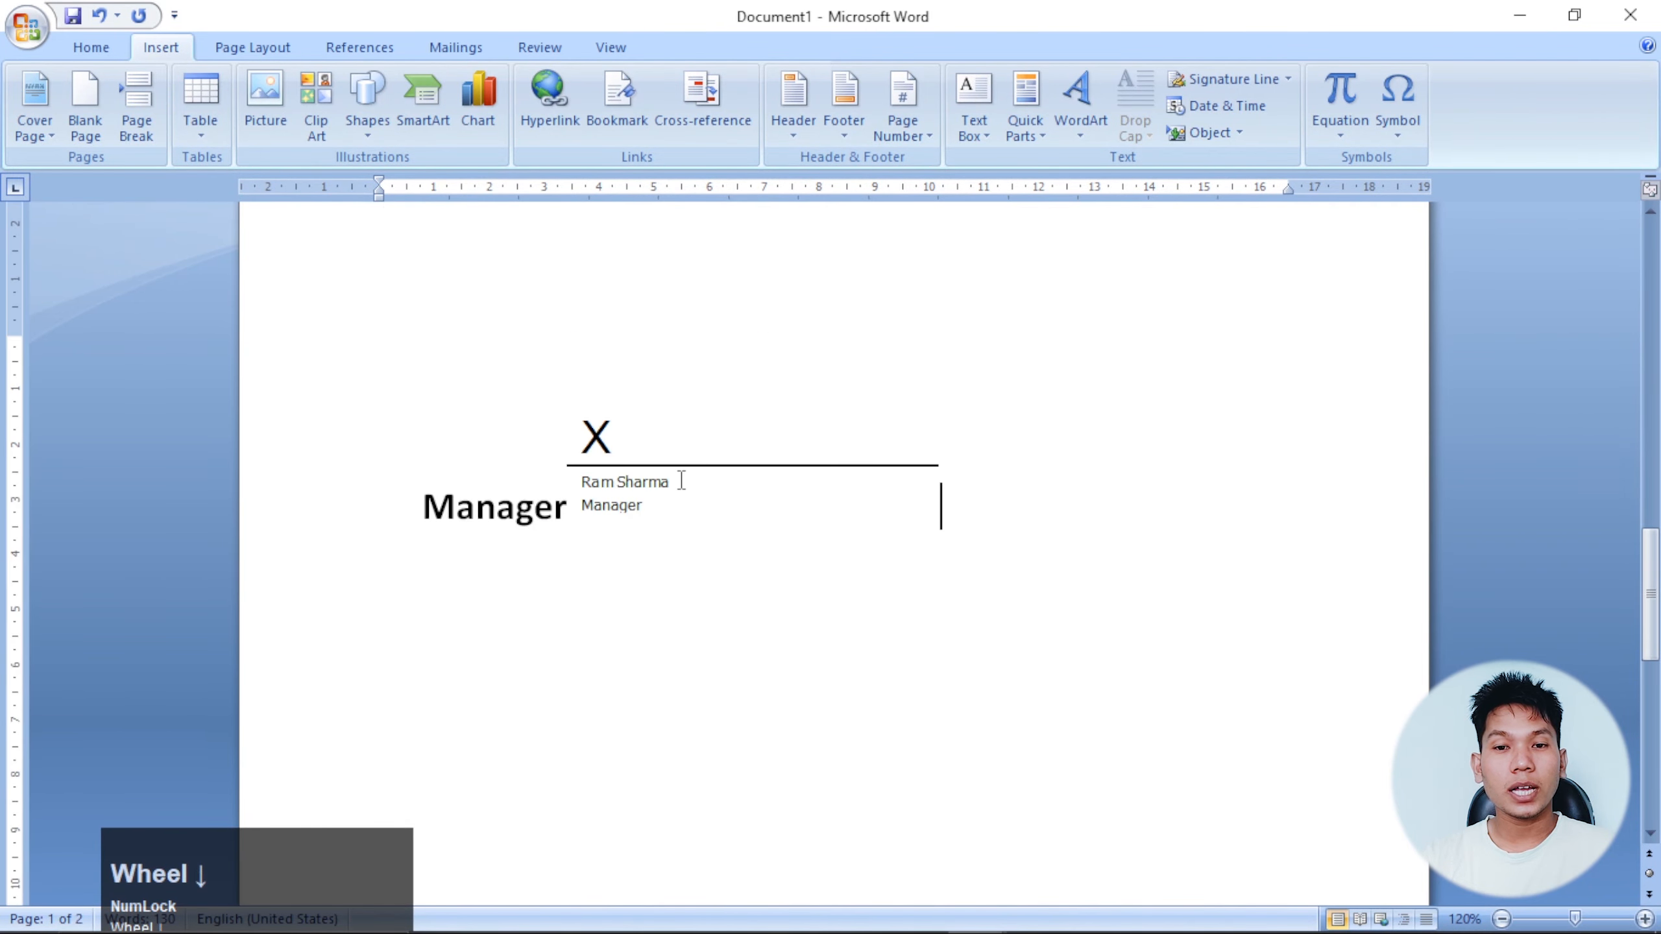
left_click(735, 485)
scroll(950, 456, "up", 1)
left_click(729, 42)
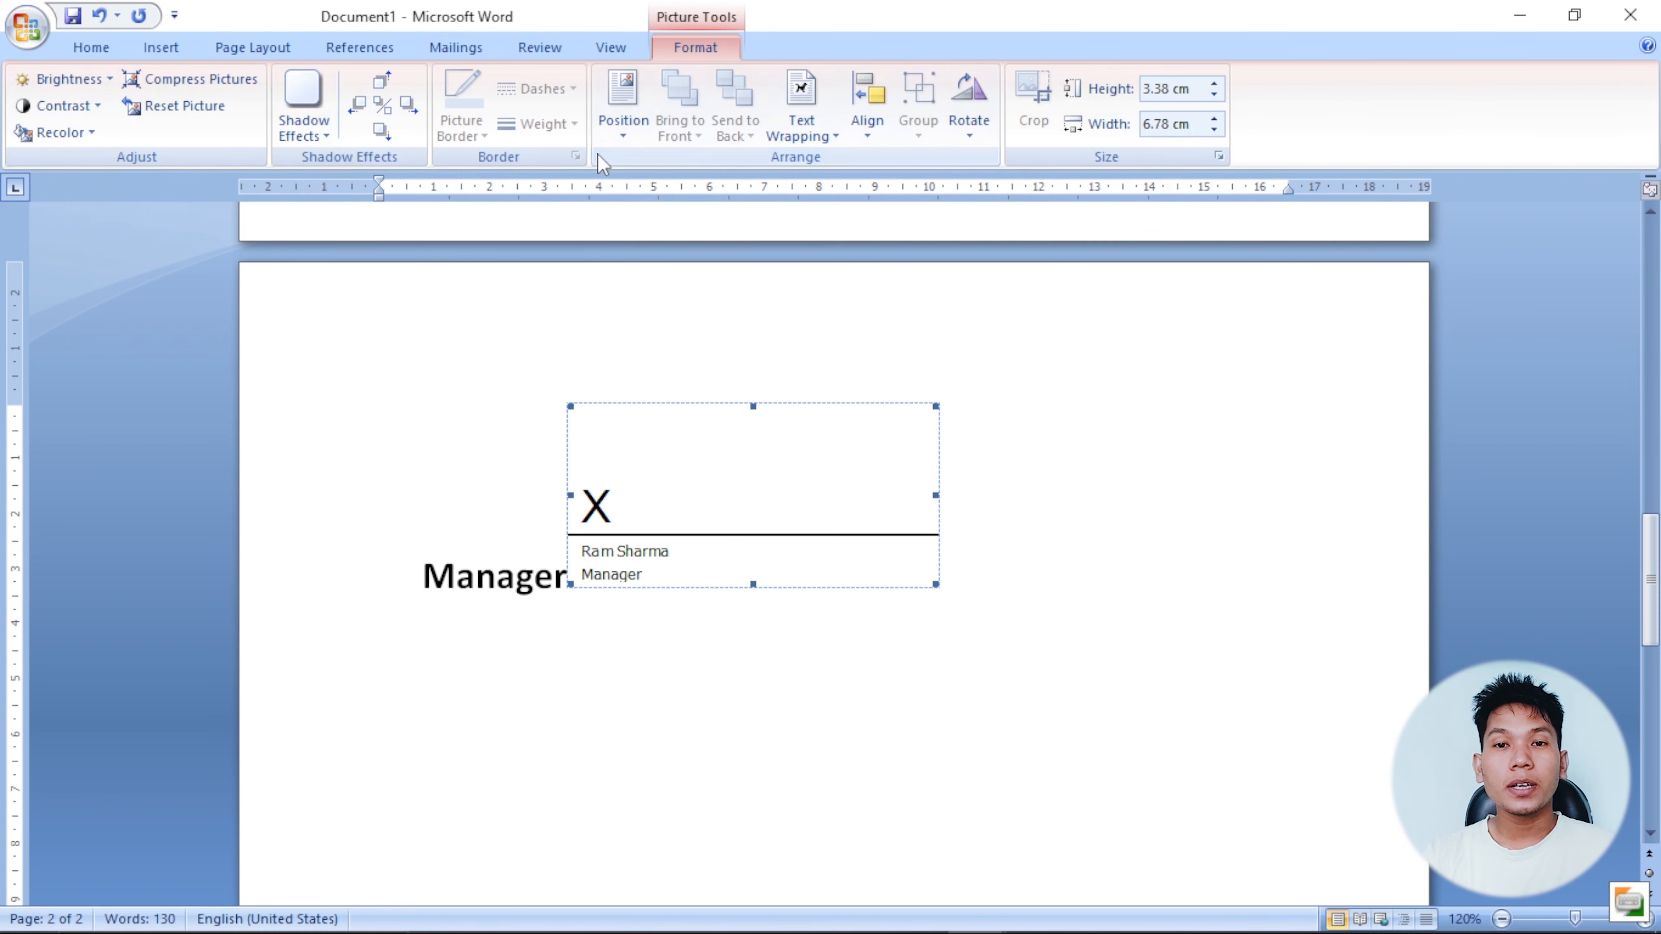
left_click(814, 137)
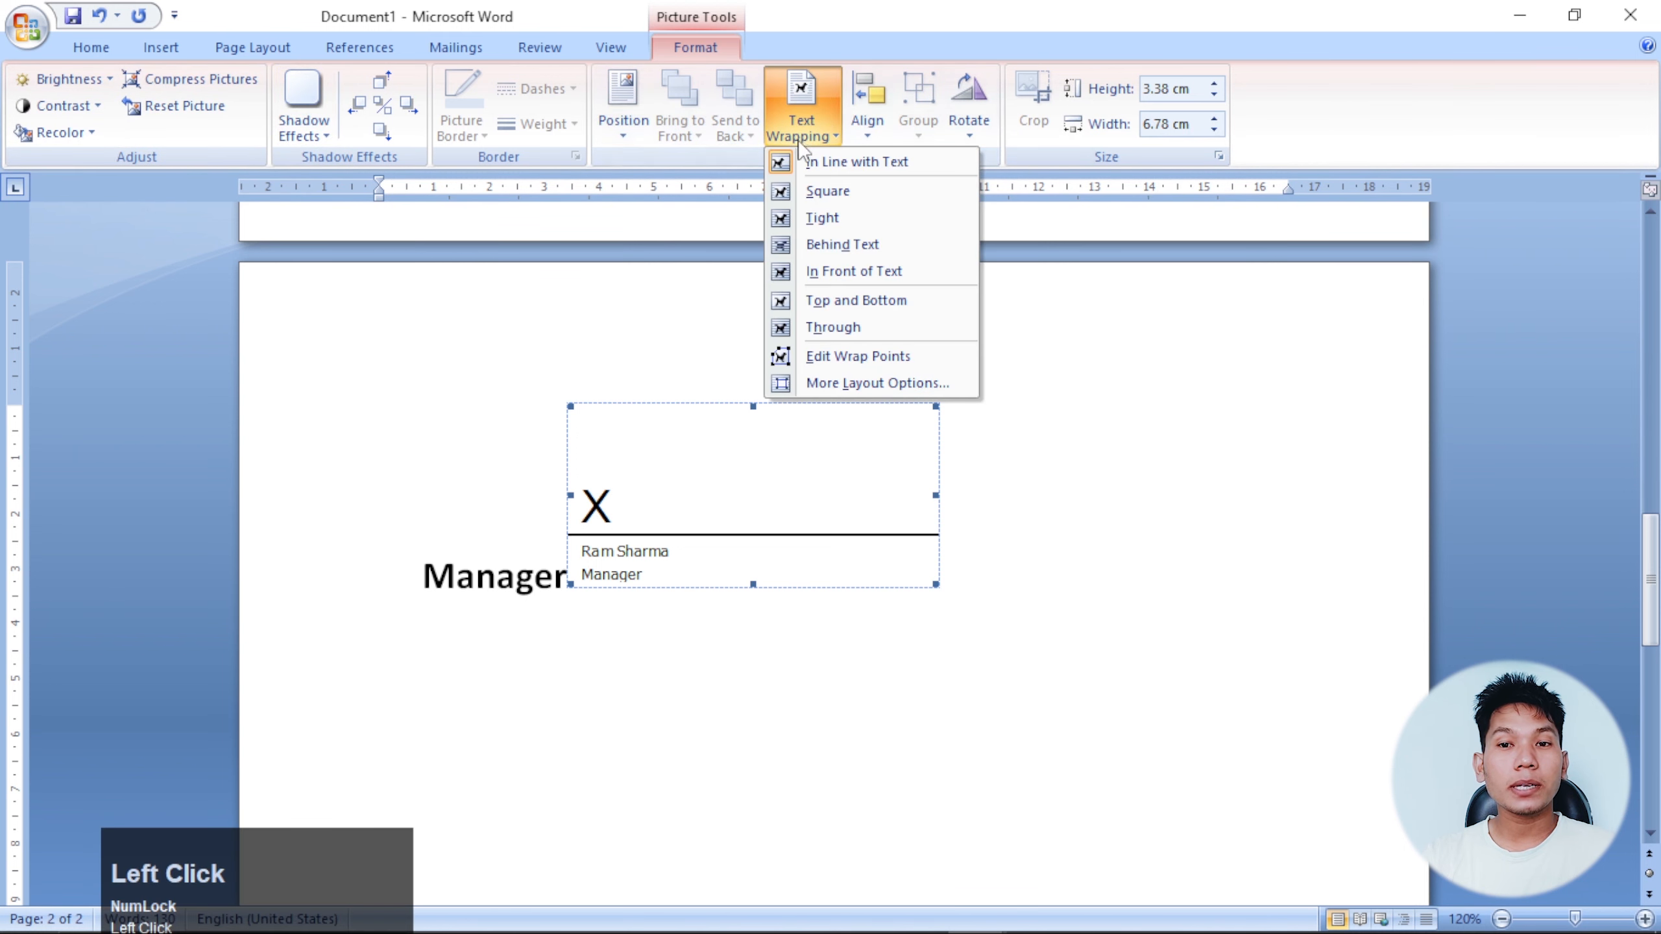
left_click(888, 280)
Position the signature line to the right of the dotted line and Manager label.
scroll(866, 389, "up", 5)
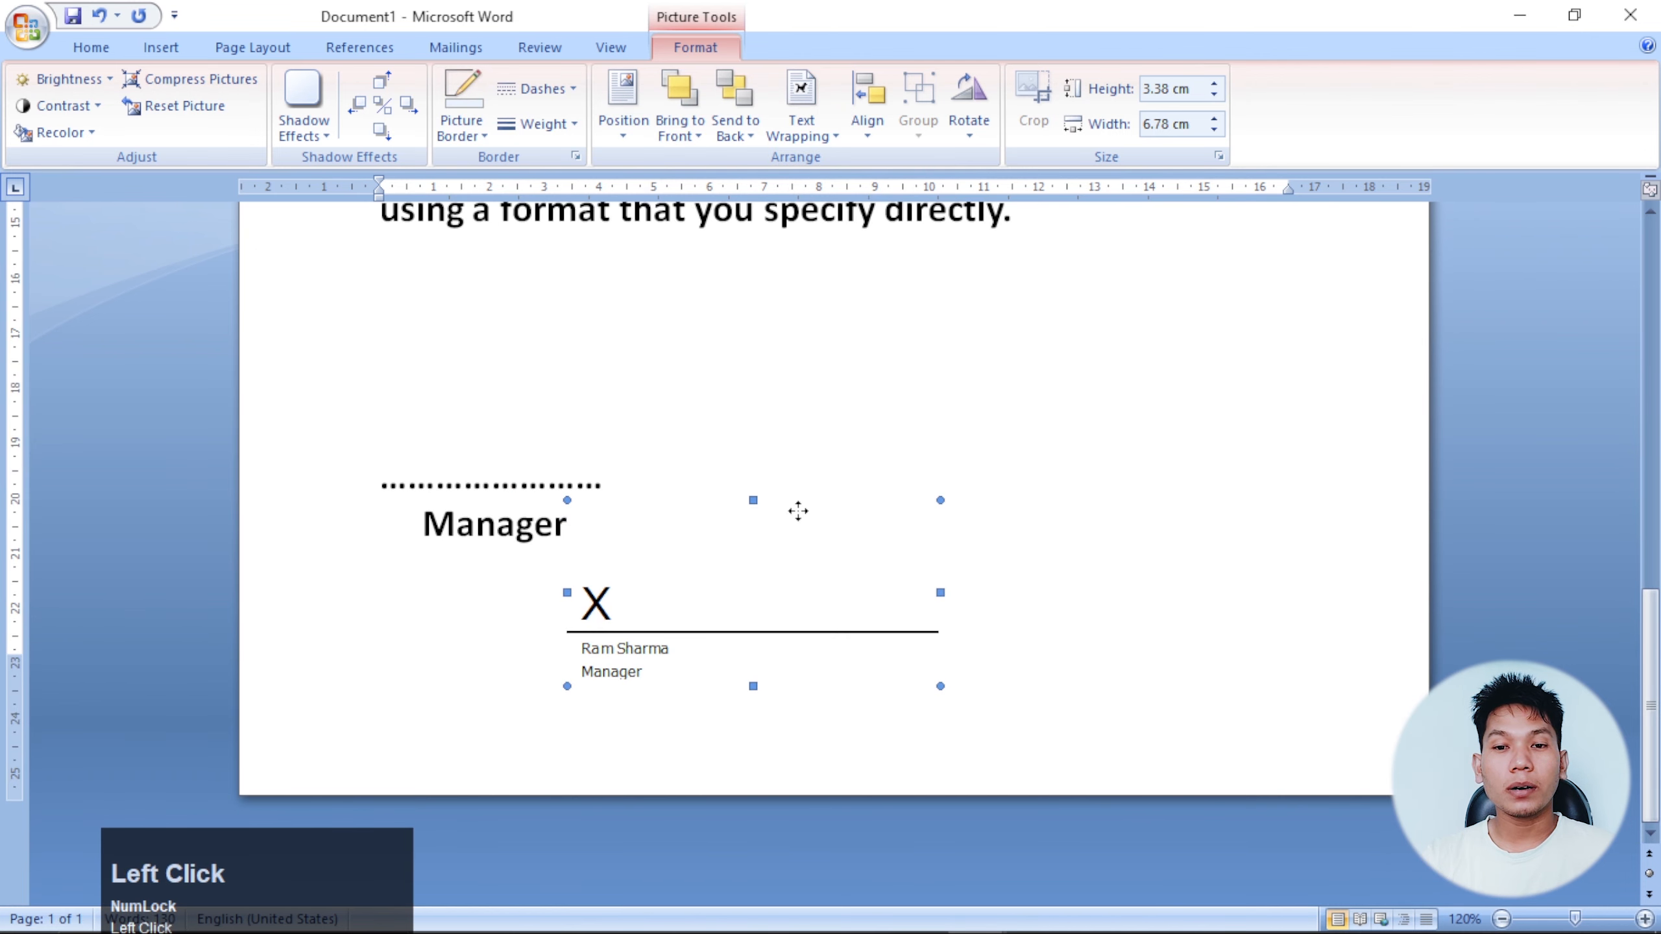
mouse_move(798, 511)
left_mouse_down()
mouse_move(1101, 482)
mouse_move(1124, 504)
left_mouse_up()
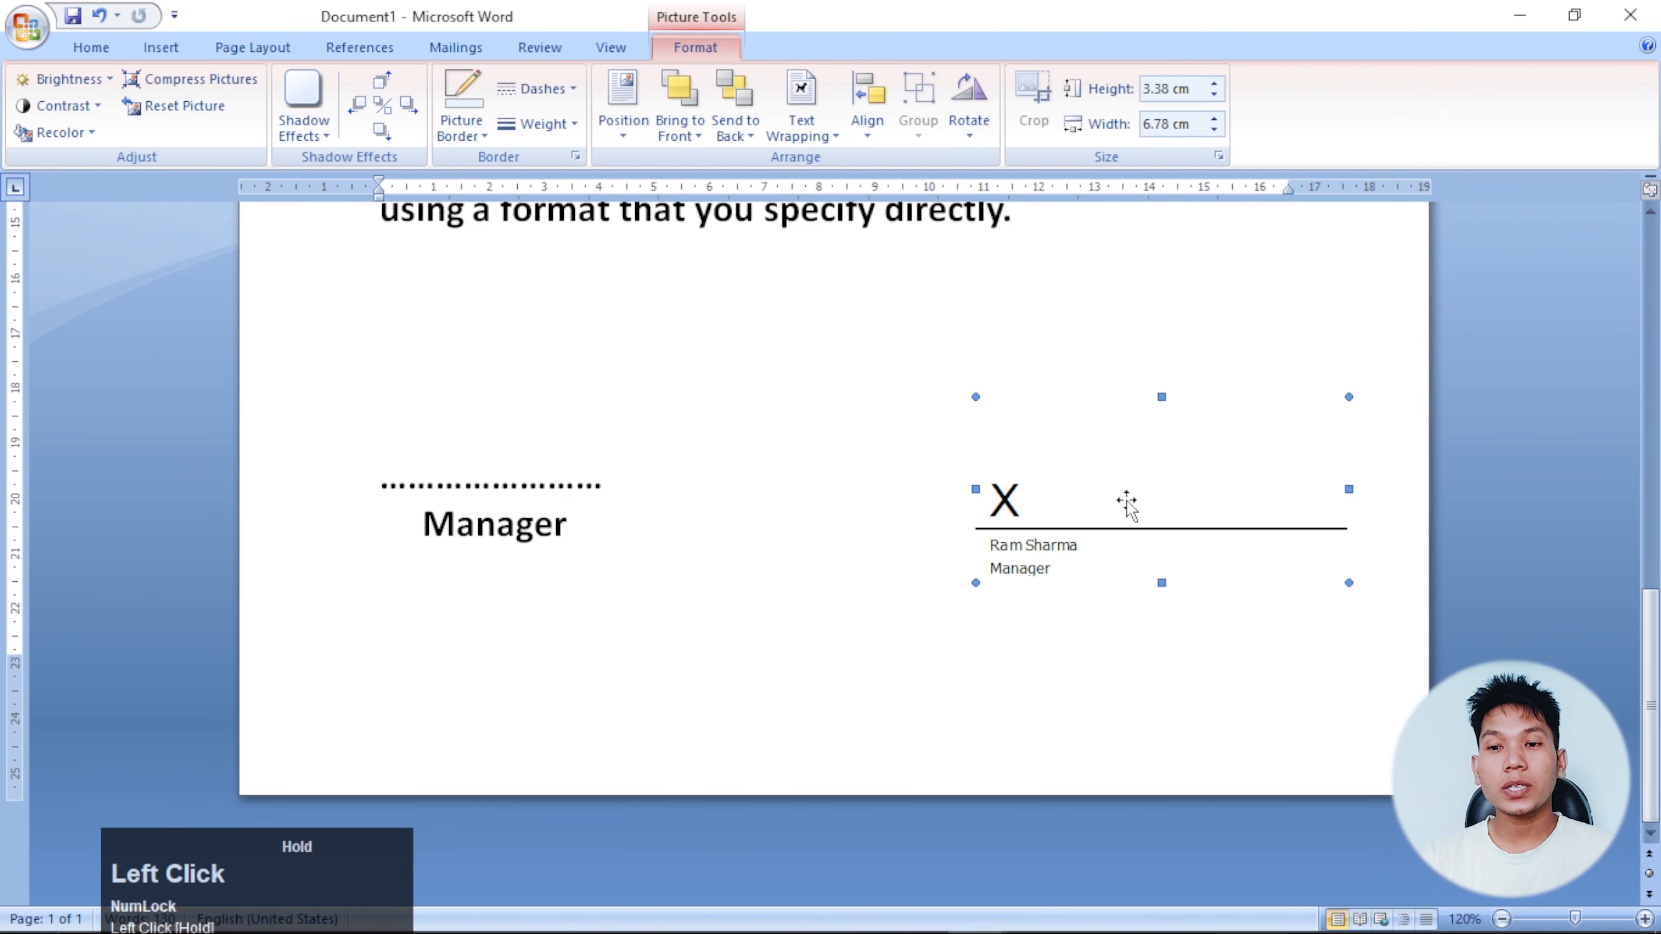
left_click(881, 561)
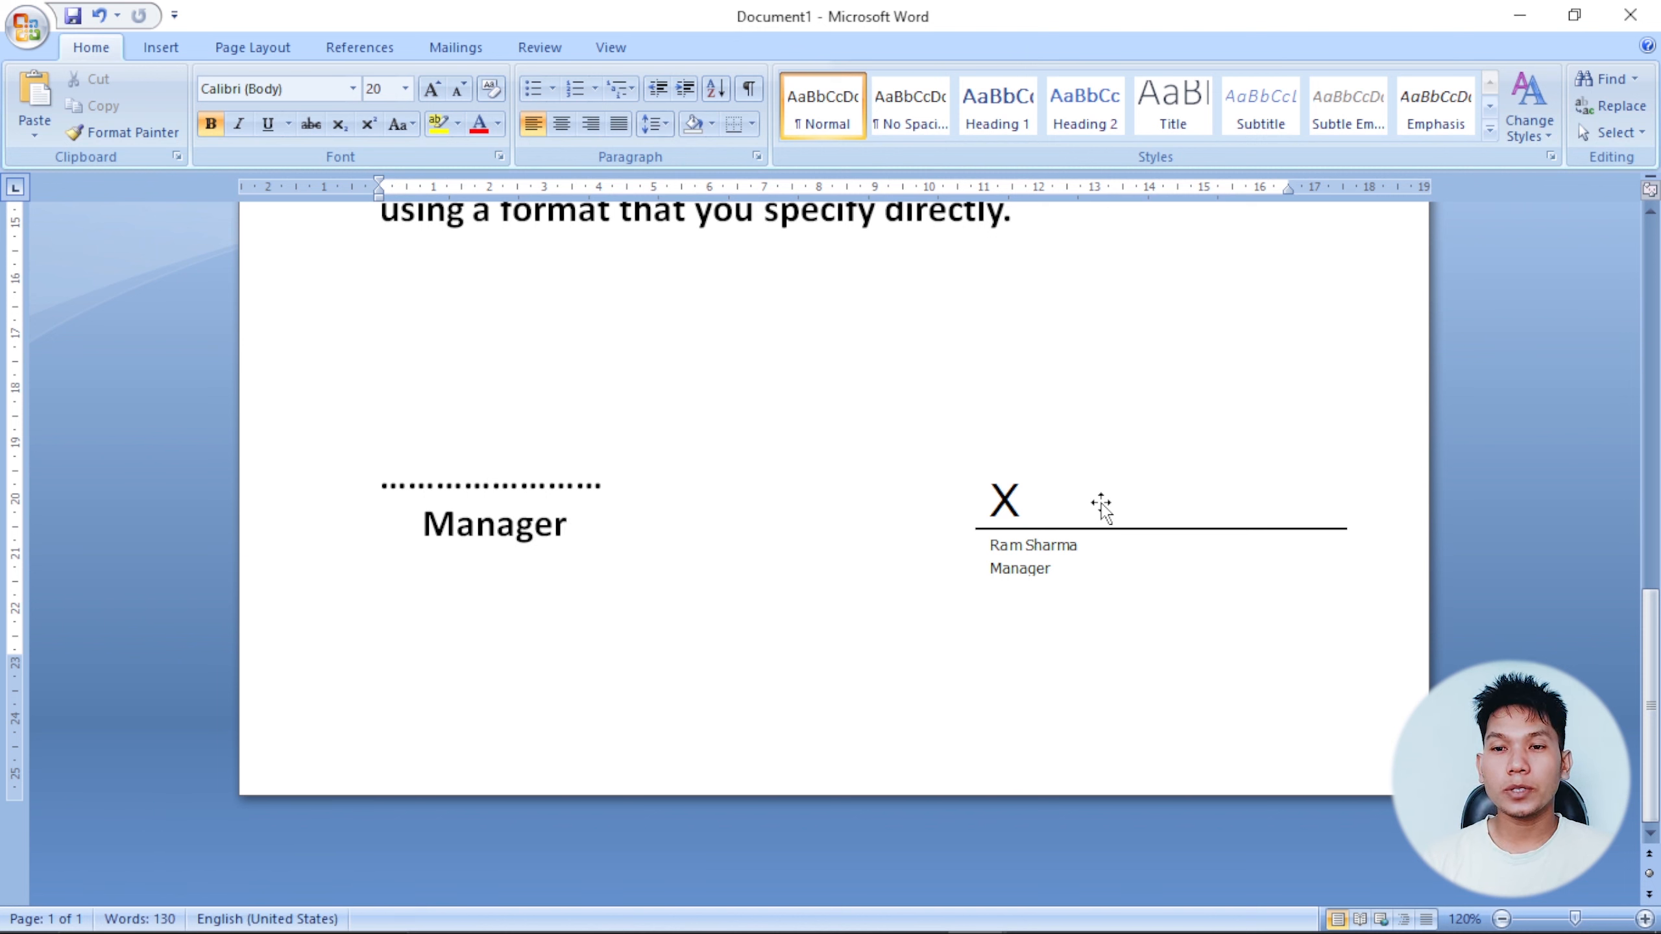
left_click(1097, 482)
left_click_drag(1097, 482, 1085, 490)
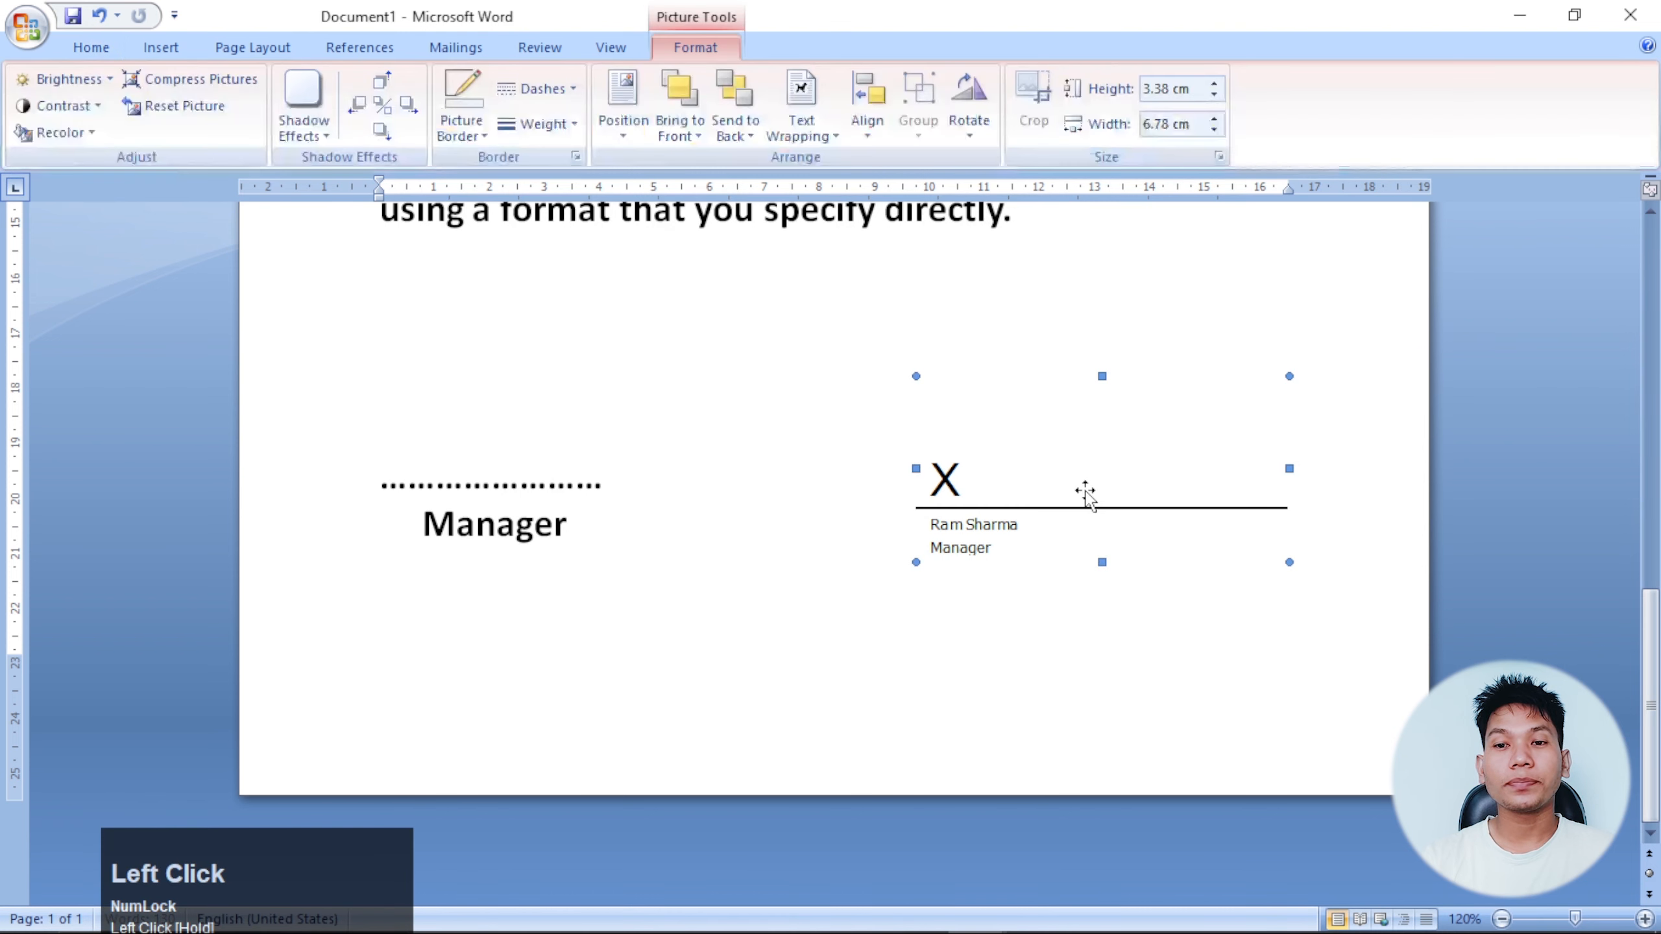
left_click(161, 47)
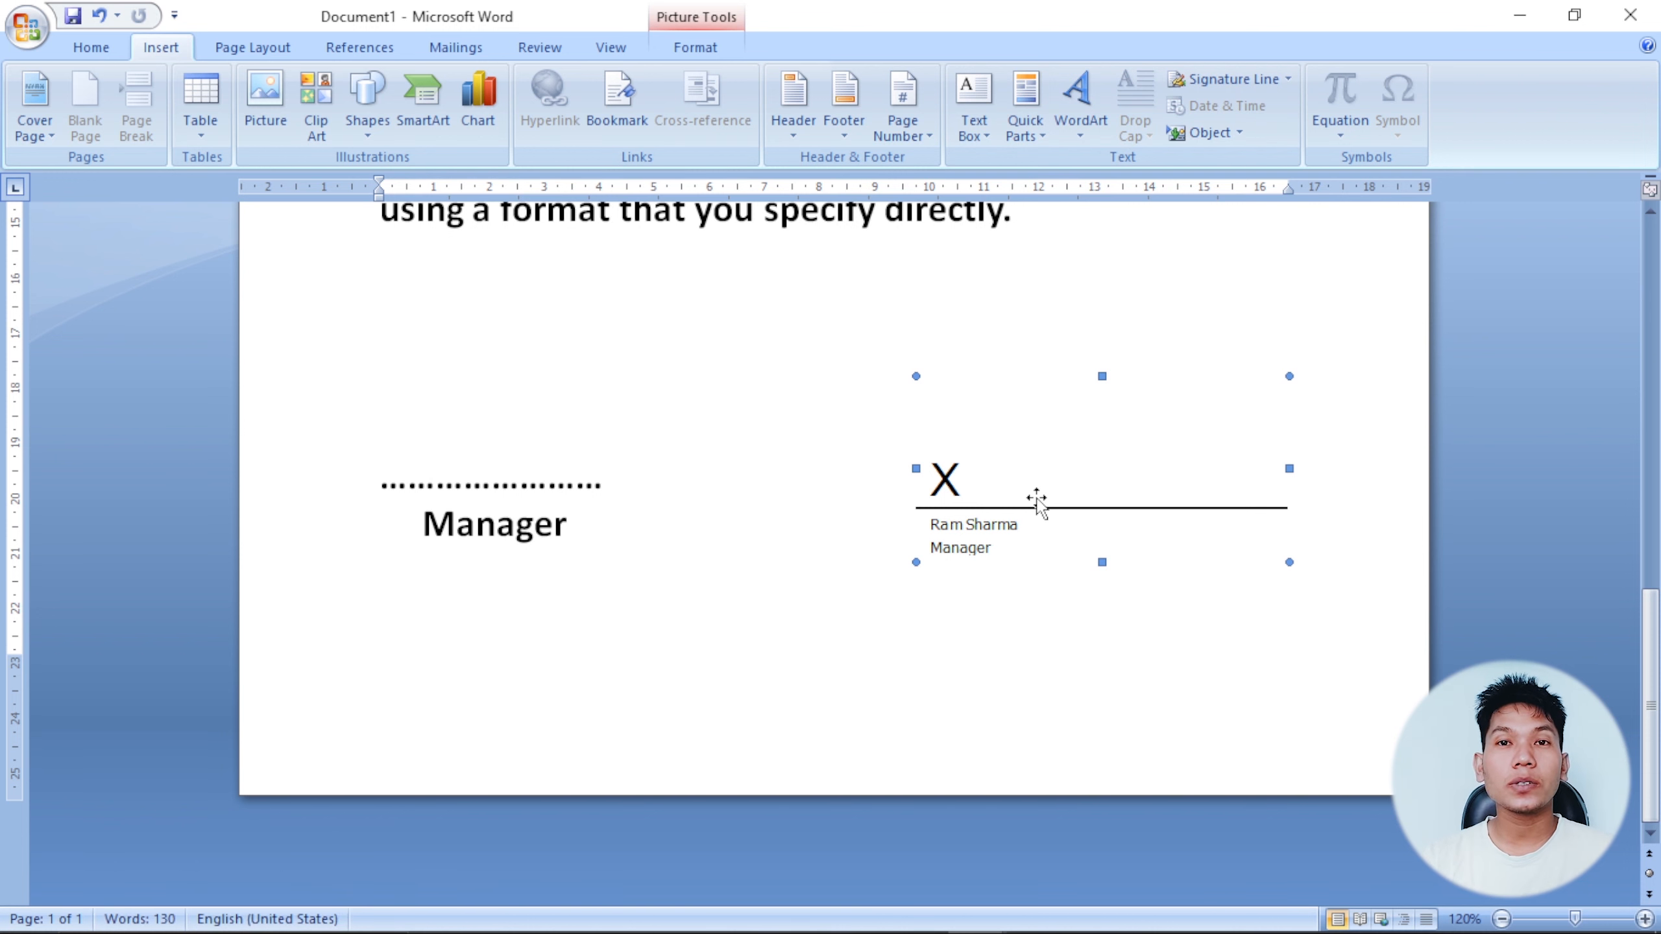
scroll(1036, 503, "up", 10)
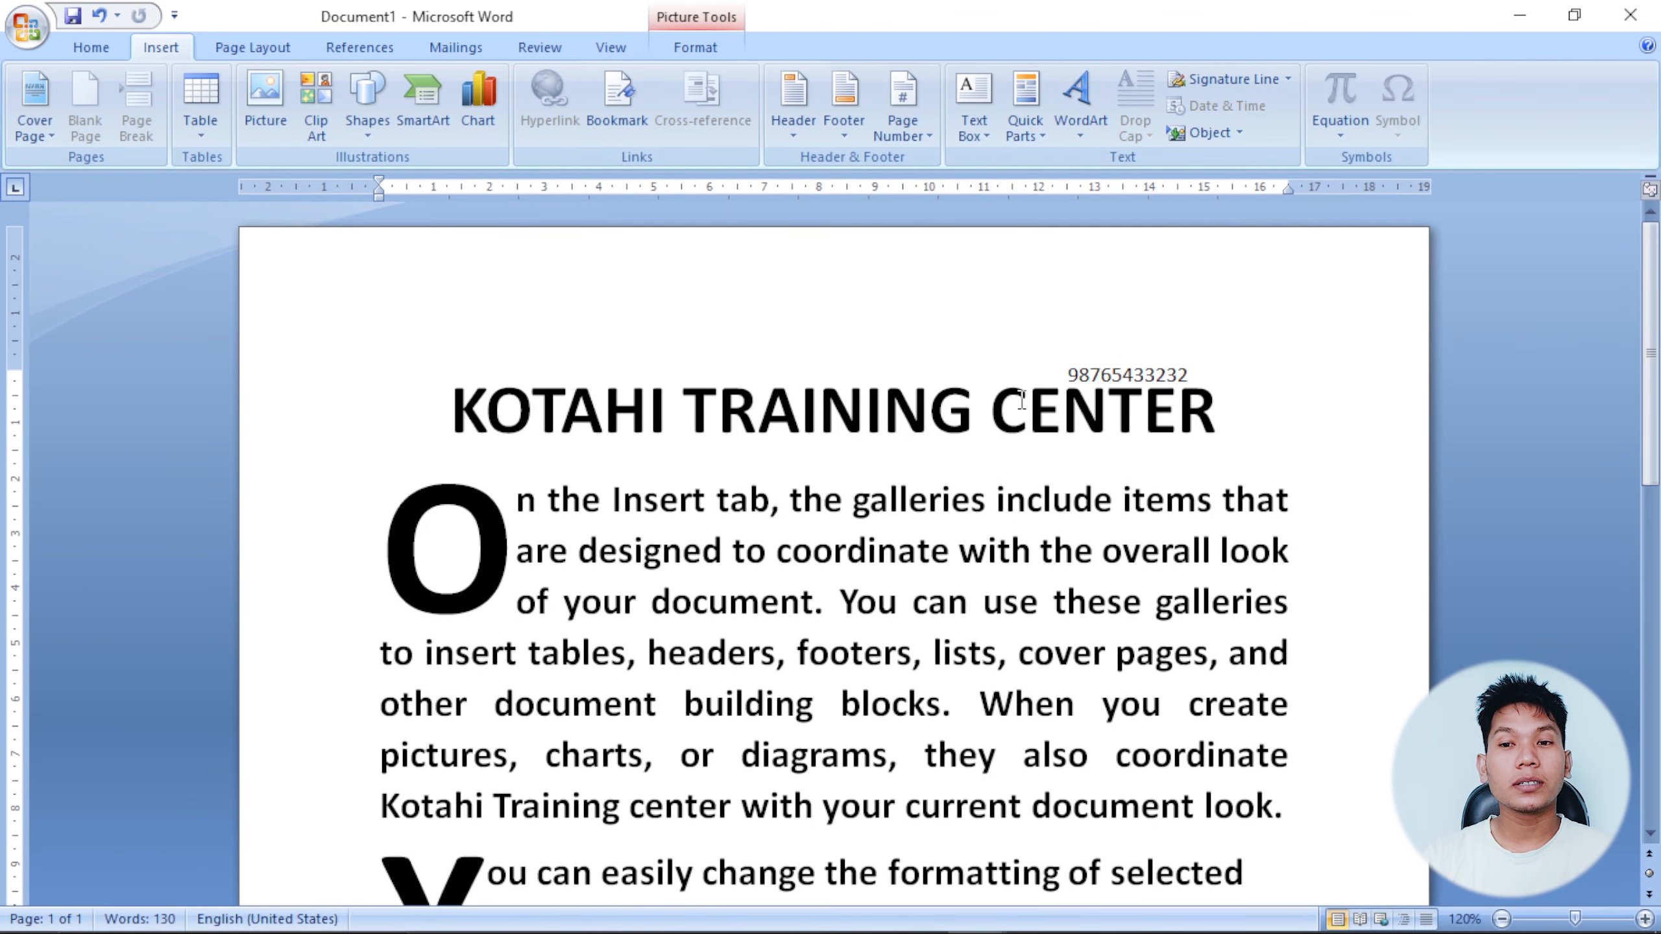
Add a smaller, right-aligned 'Date:-' line above the KOTAHI TRAINING CENTER title.
left_click(956, 427)
left_click(456, 406)
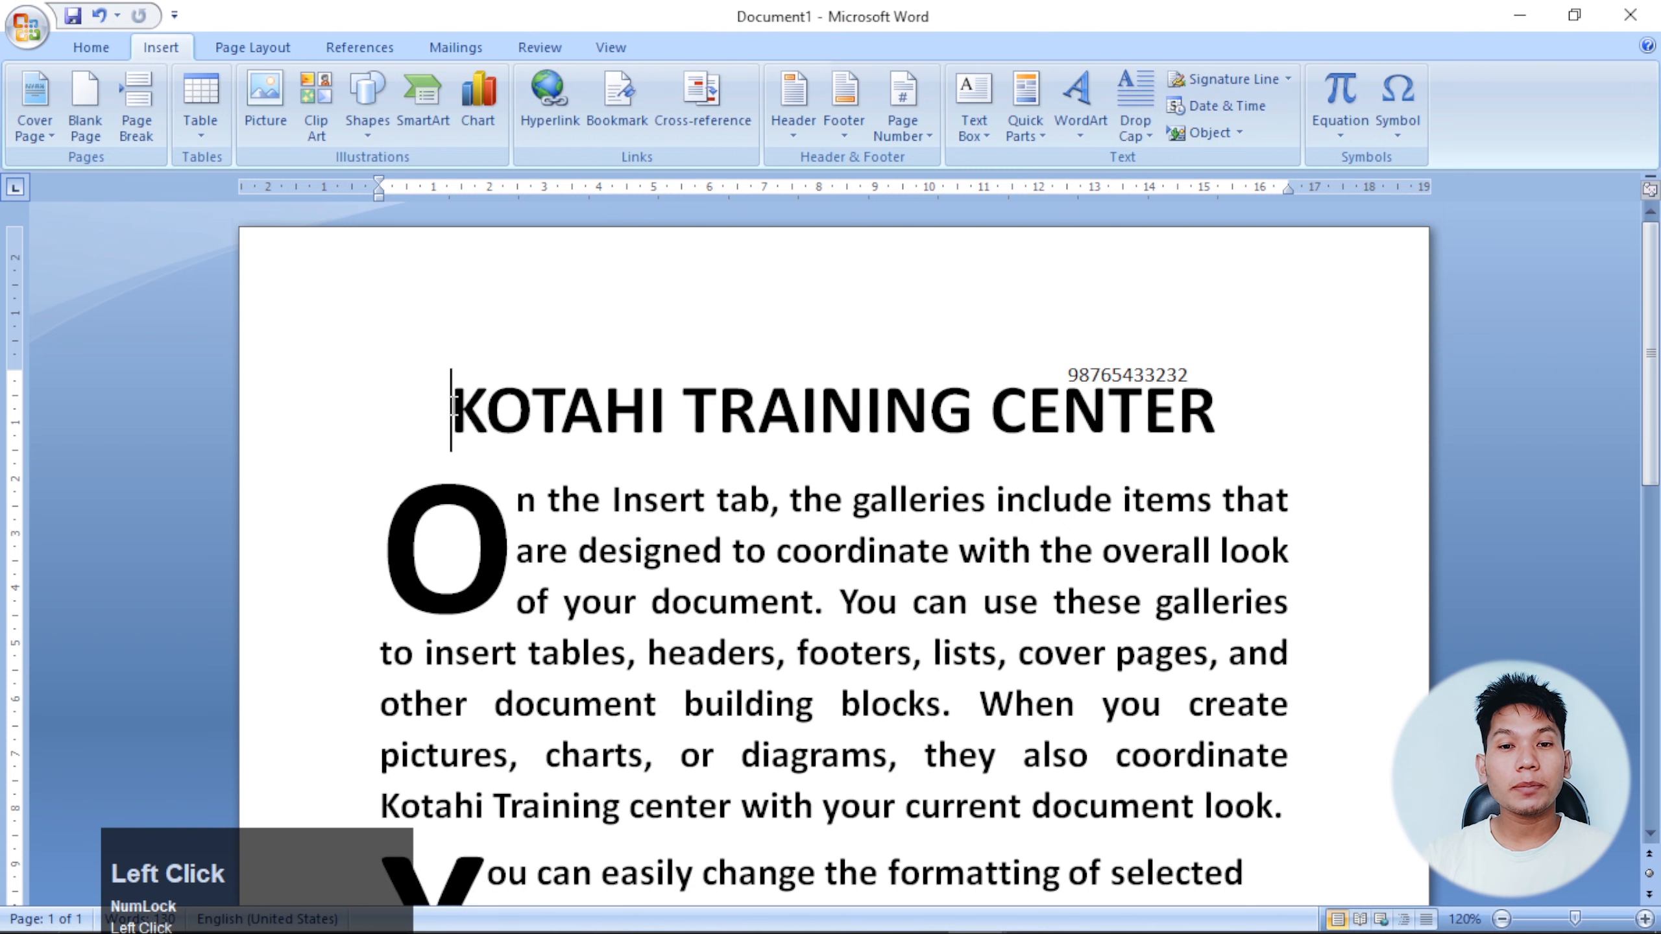
key("Return")
left_click(573, 379)
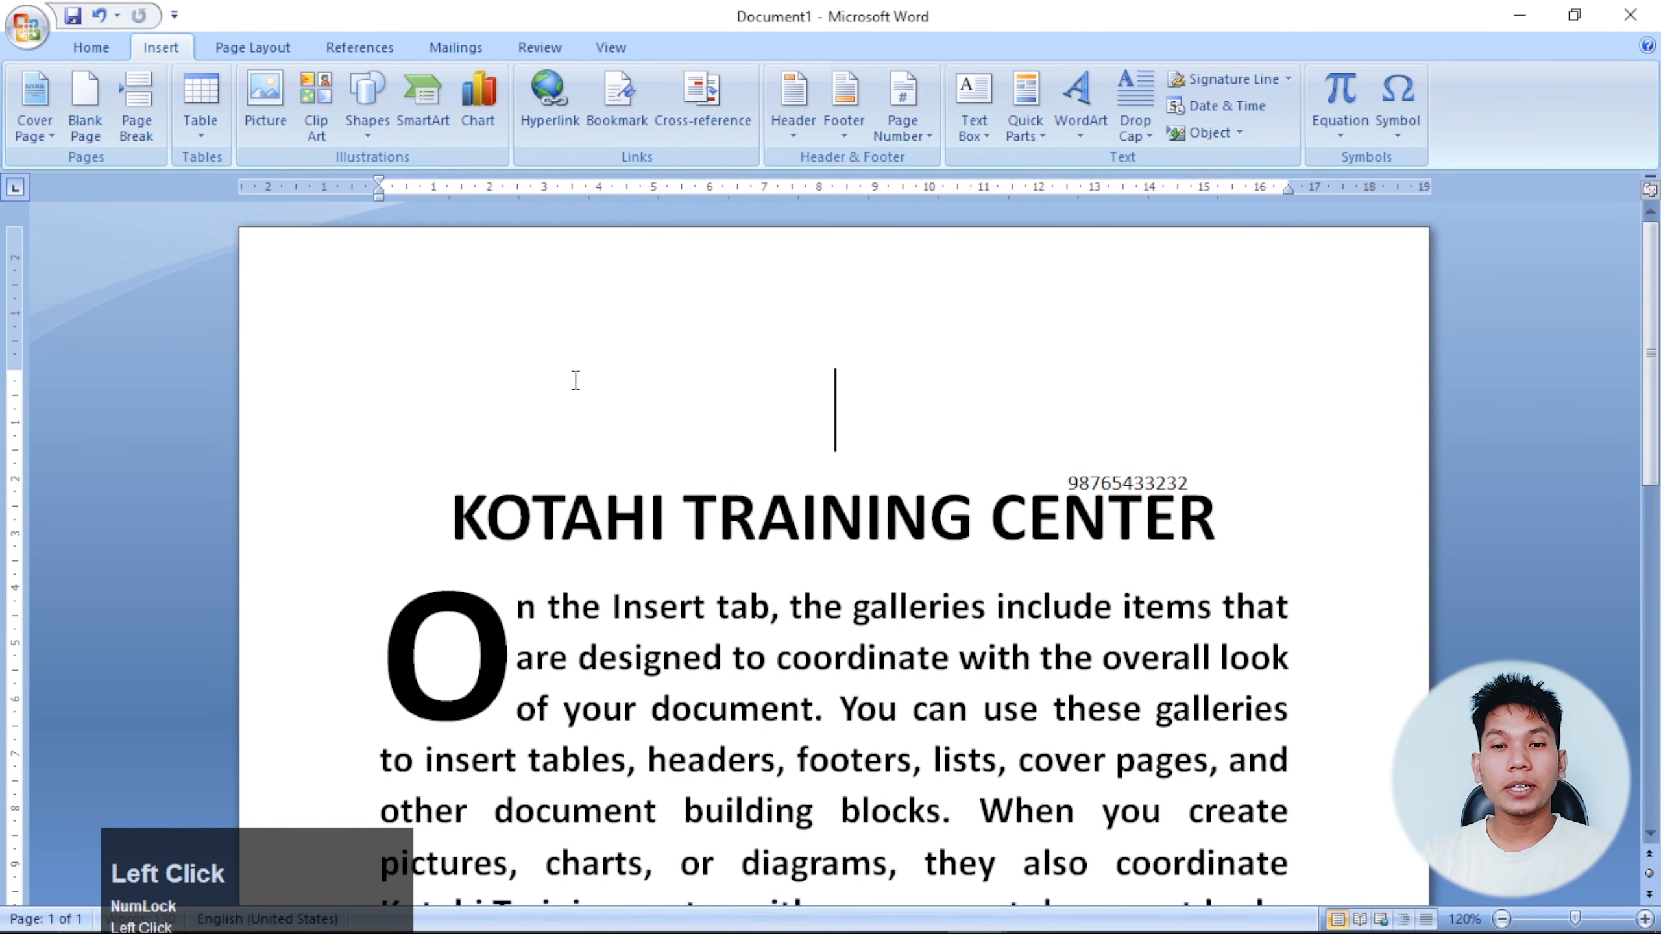
key("ctrl+shift+comma")
key("ctrl+shift+comma")
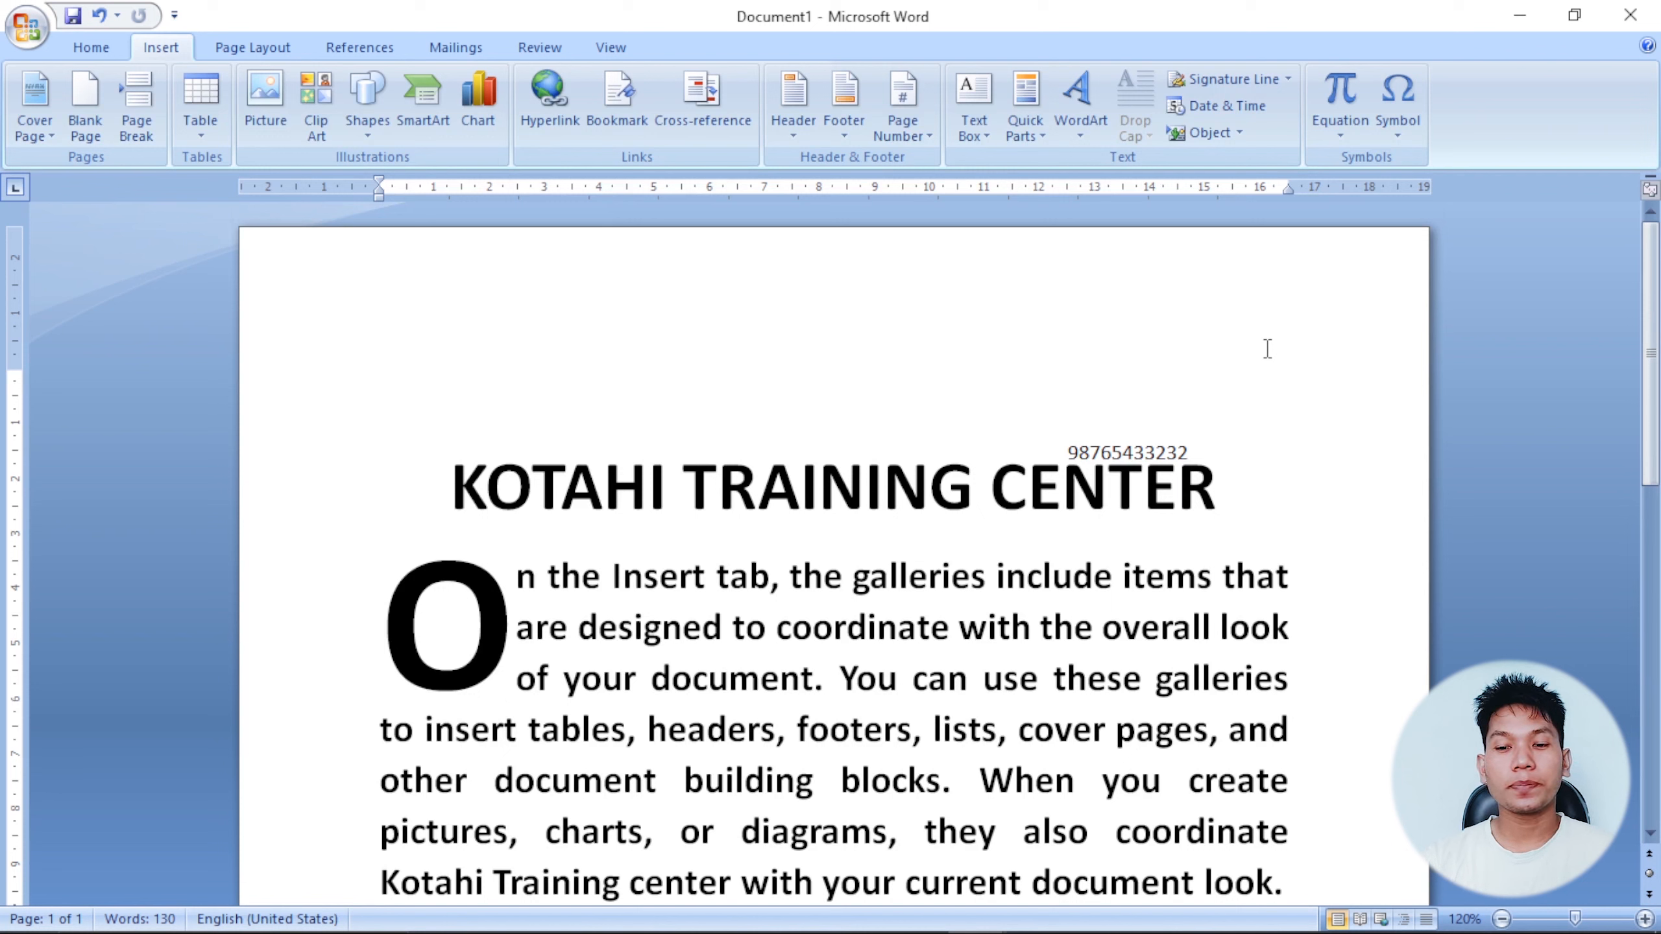
key("ctrl+r")
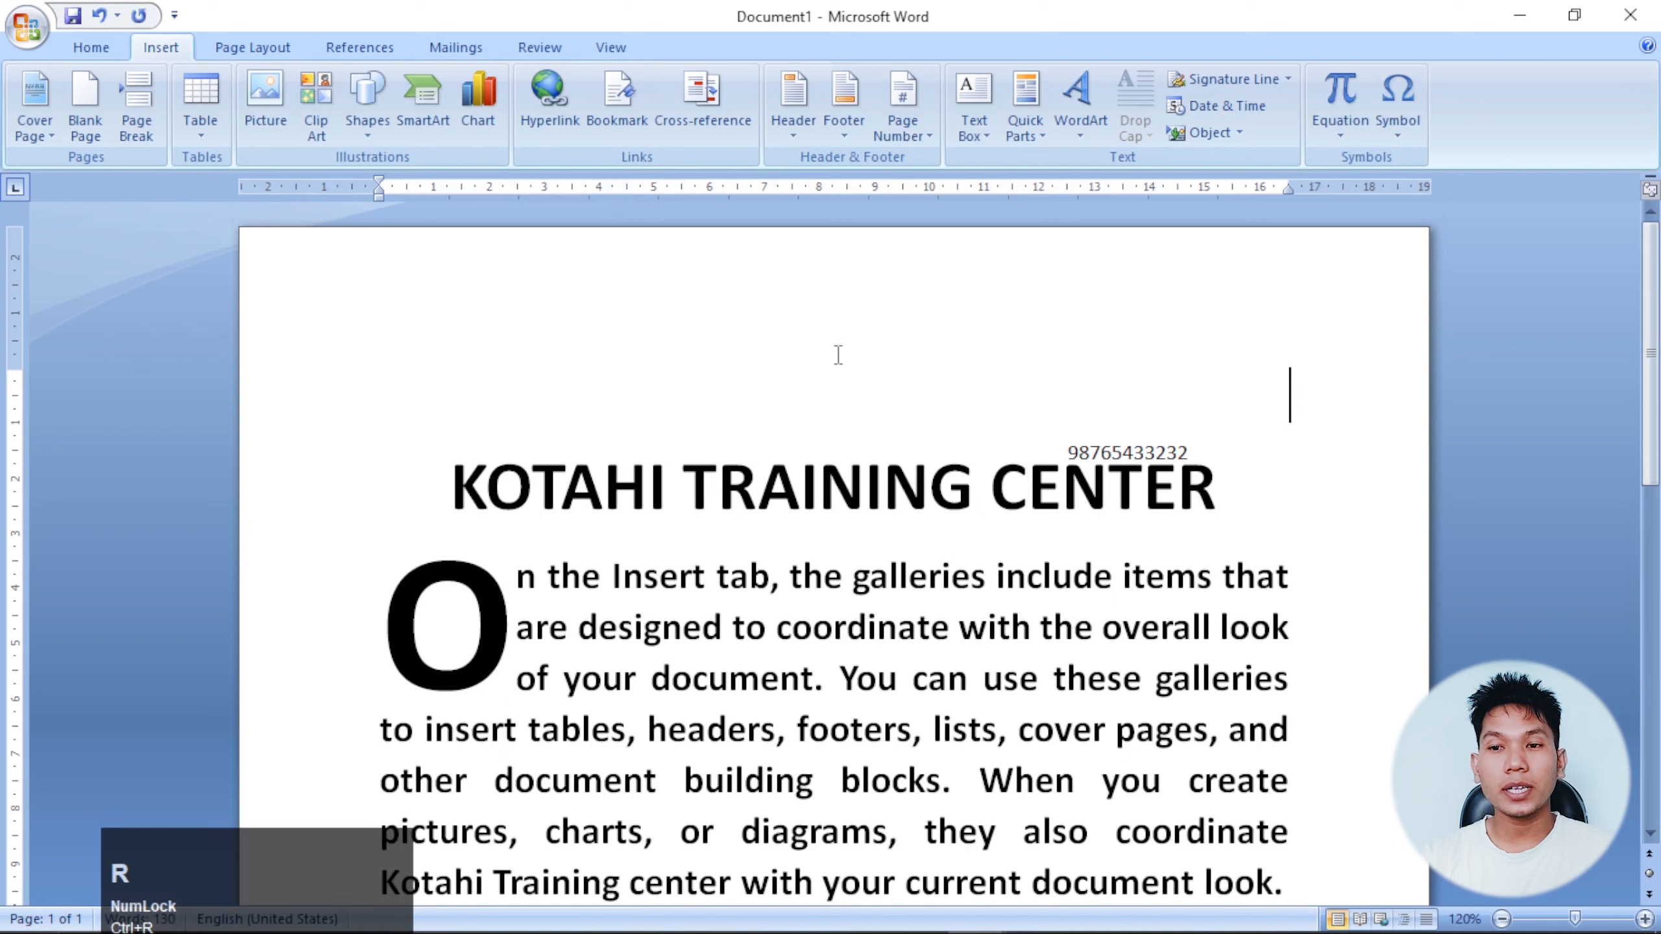
type("Date")
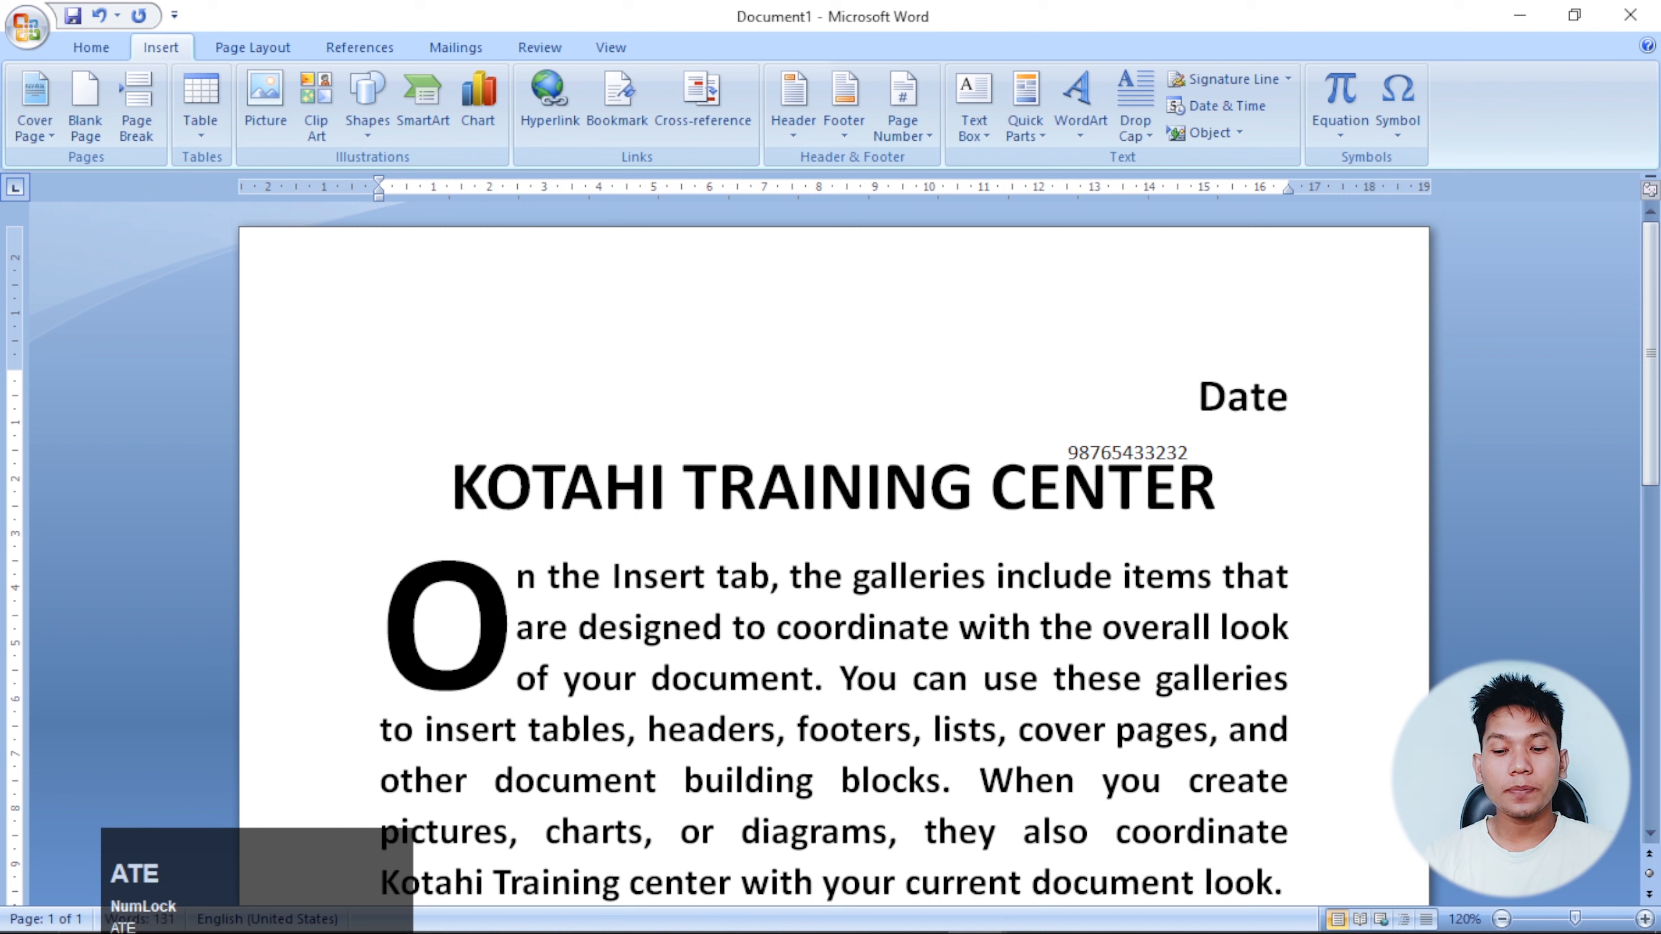
type(":- ")
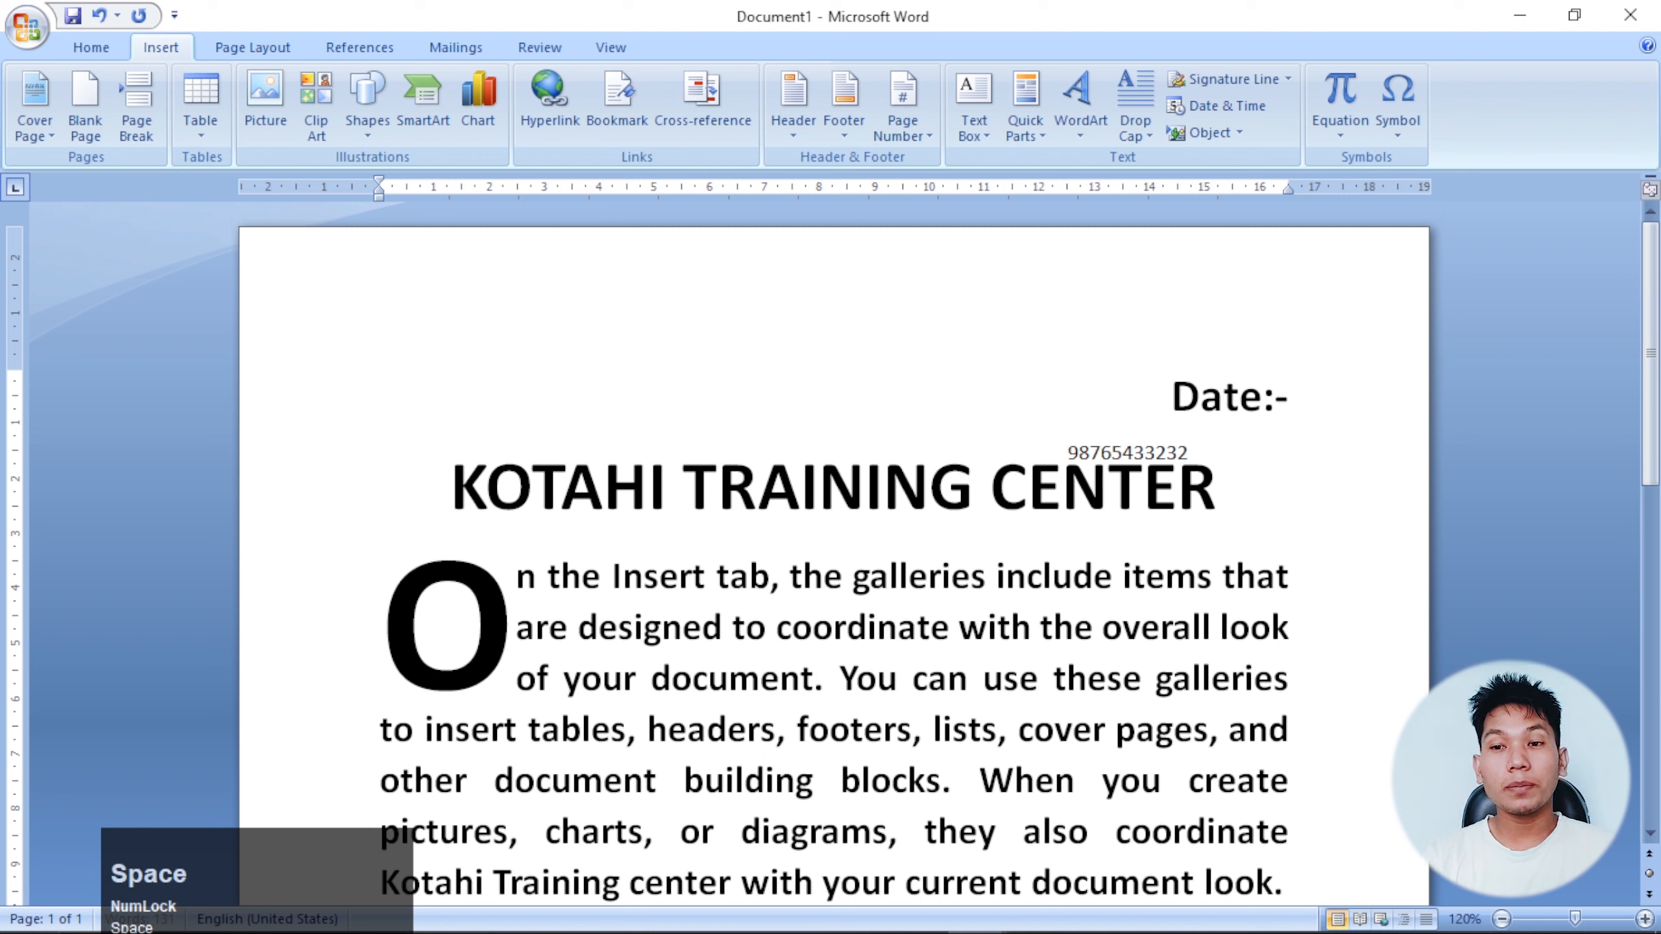
type("2080")
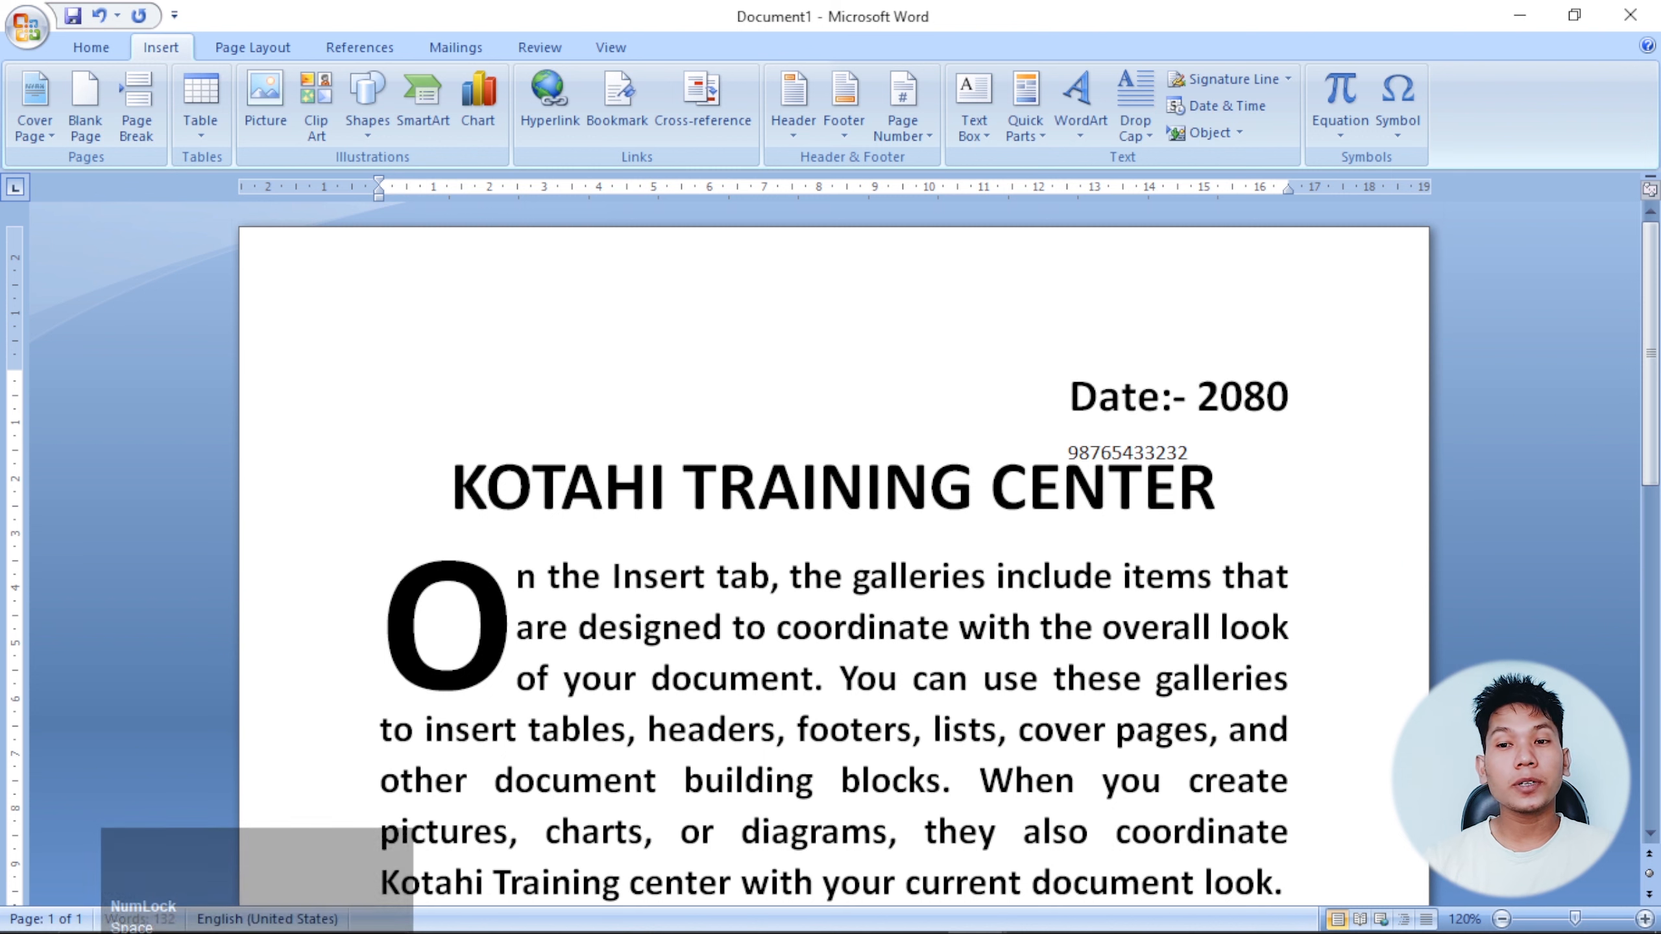
key("BackSpace")
key("BackSpace")
key("BackSpace")
key("BackSpace")
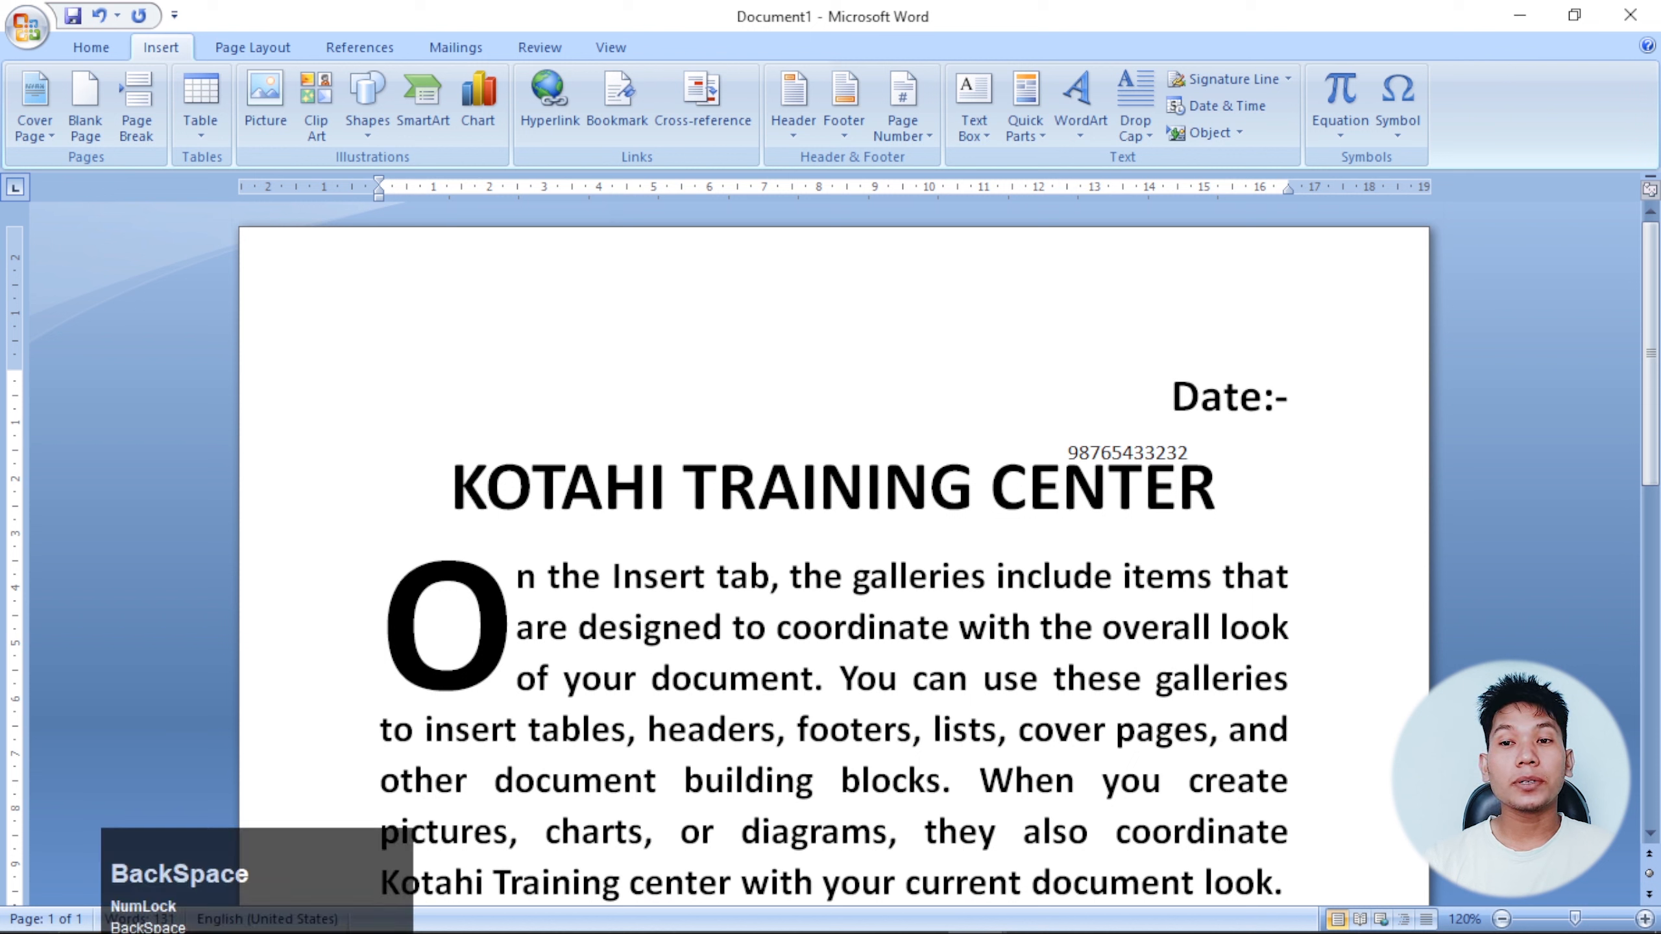
Insert the date in 'September 5, 2023' format after the Date:- label.
left_click(1230, 111)
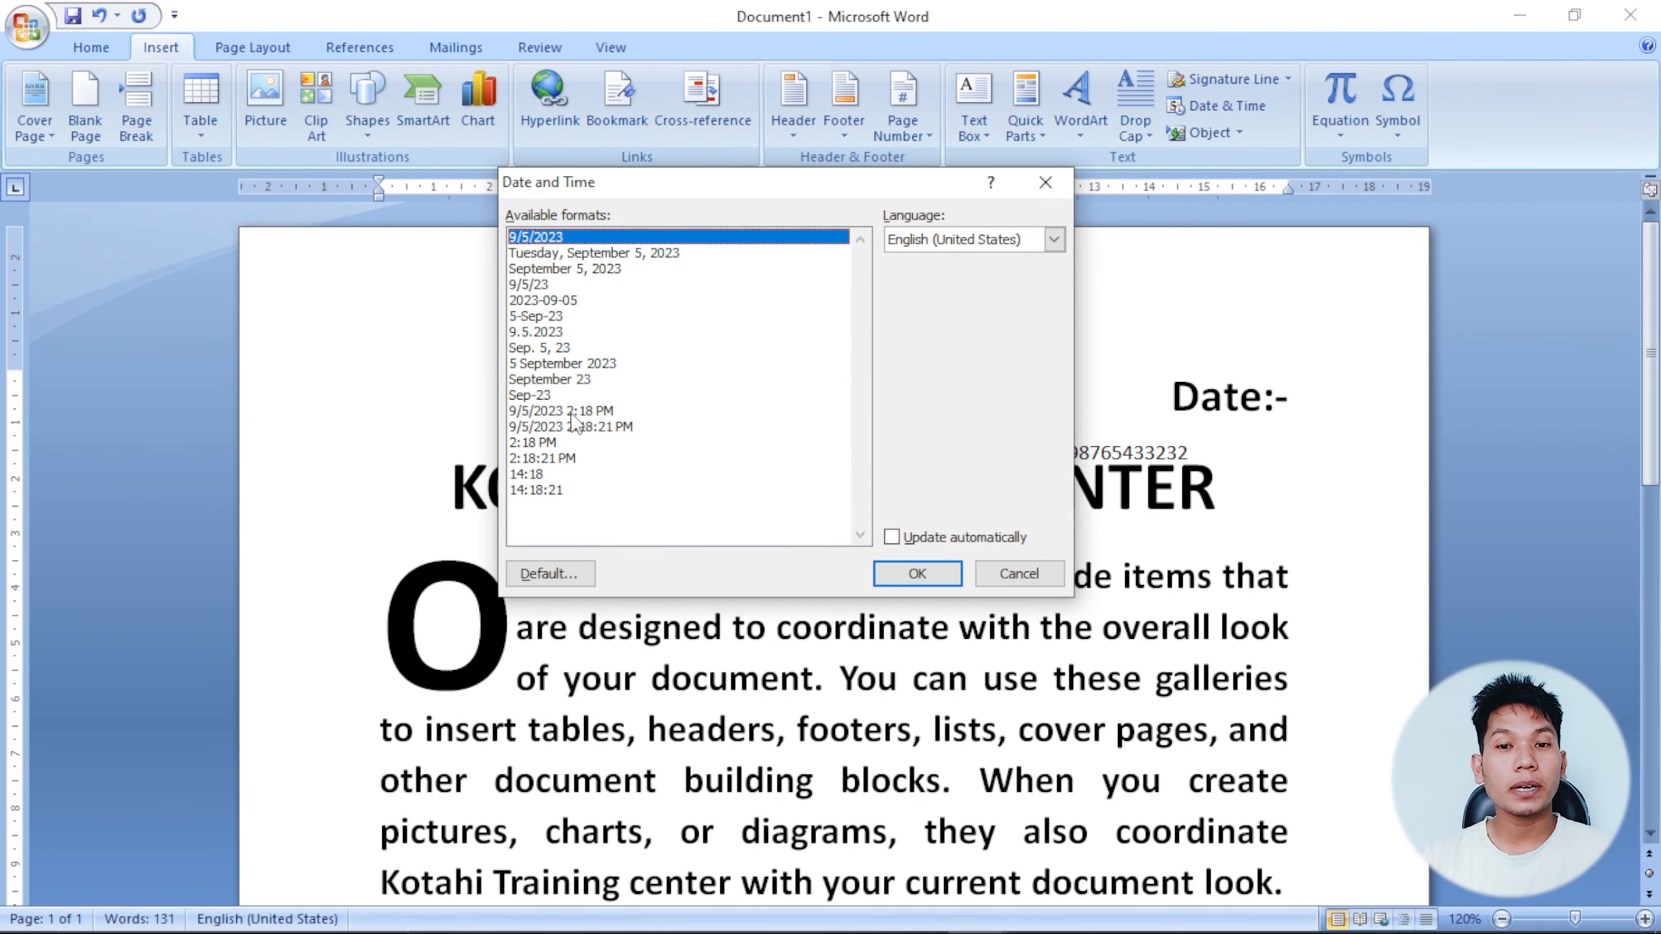
left_click_drag(573, 429, 572, 269)
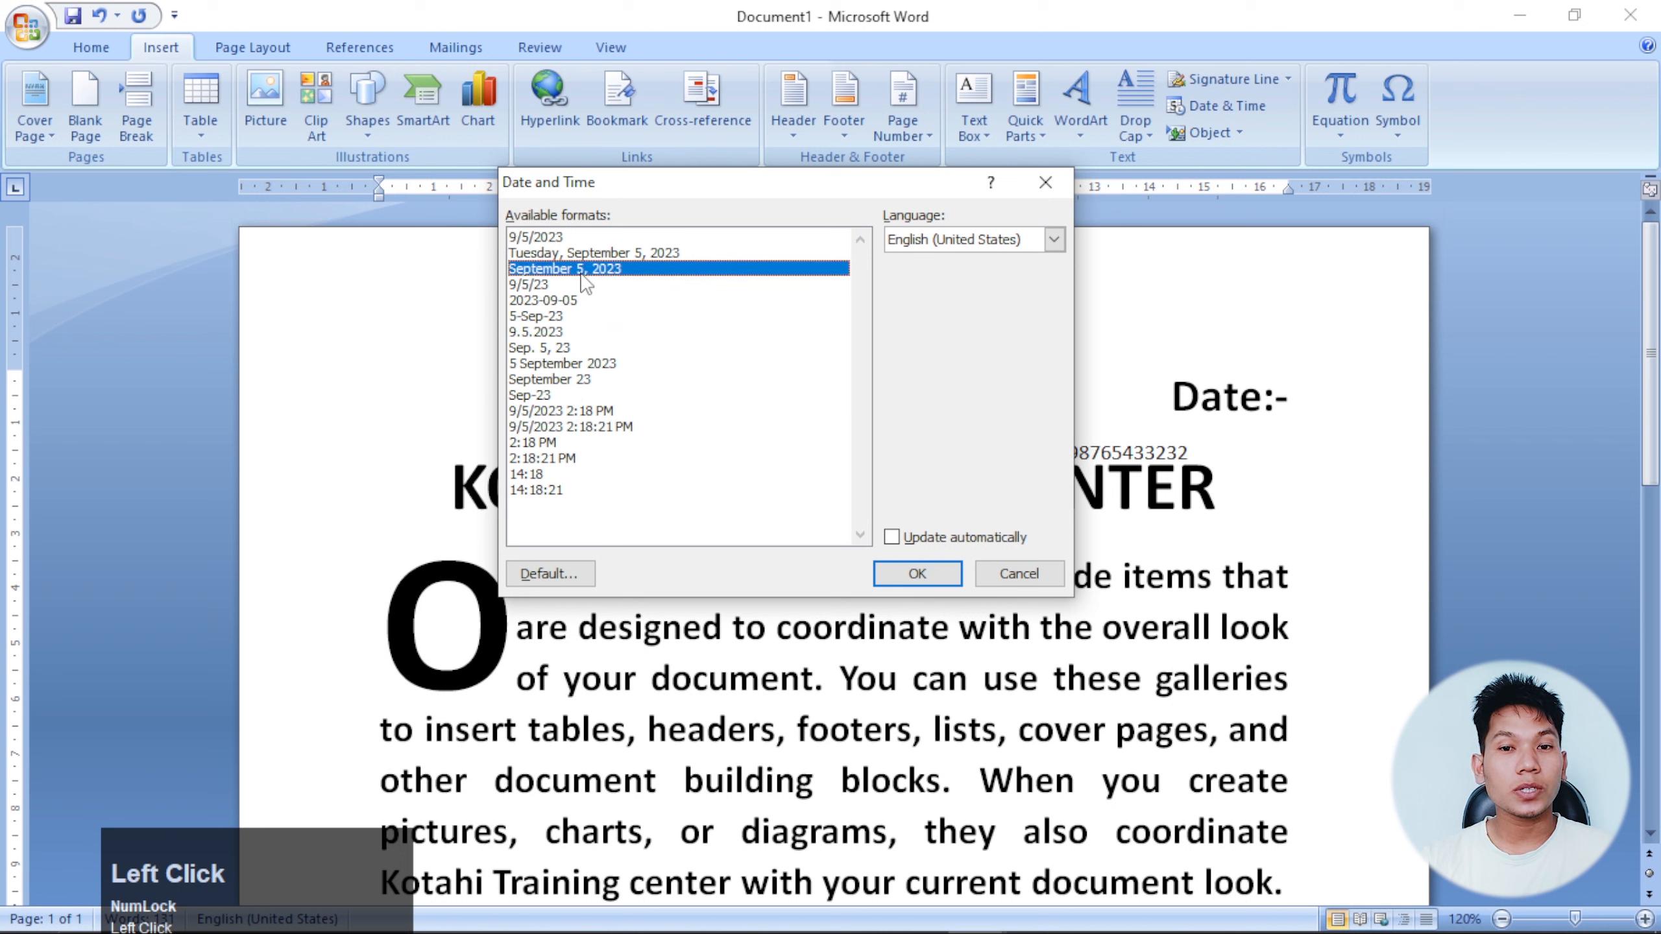
left_click(905, 573)
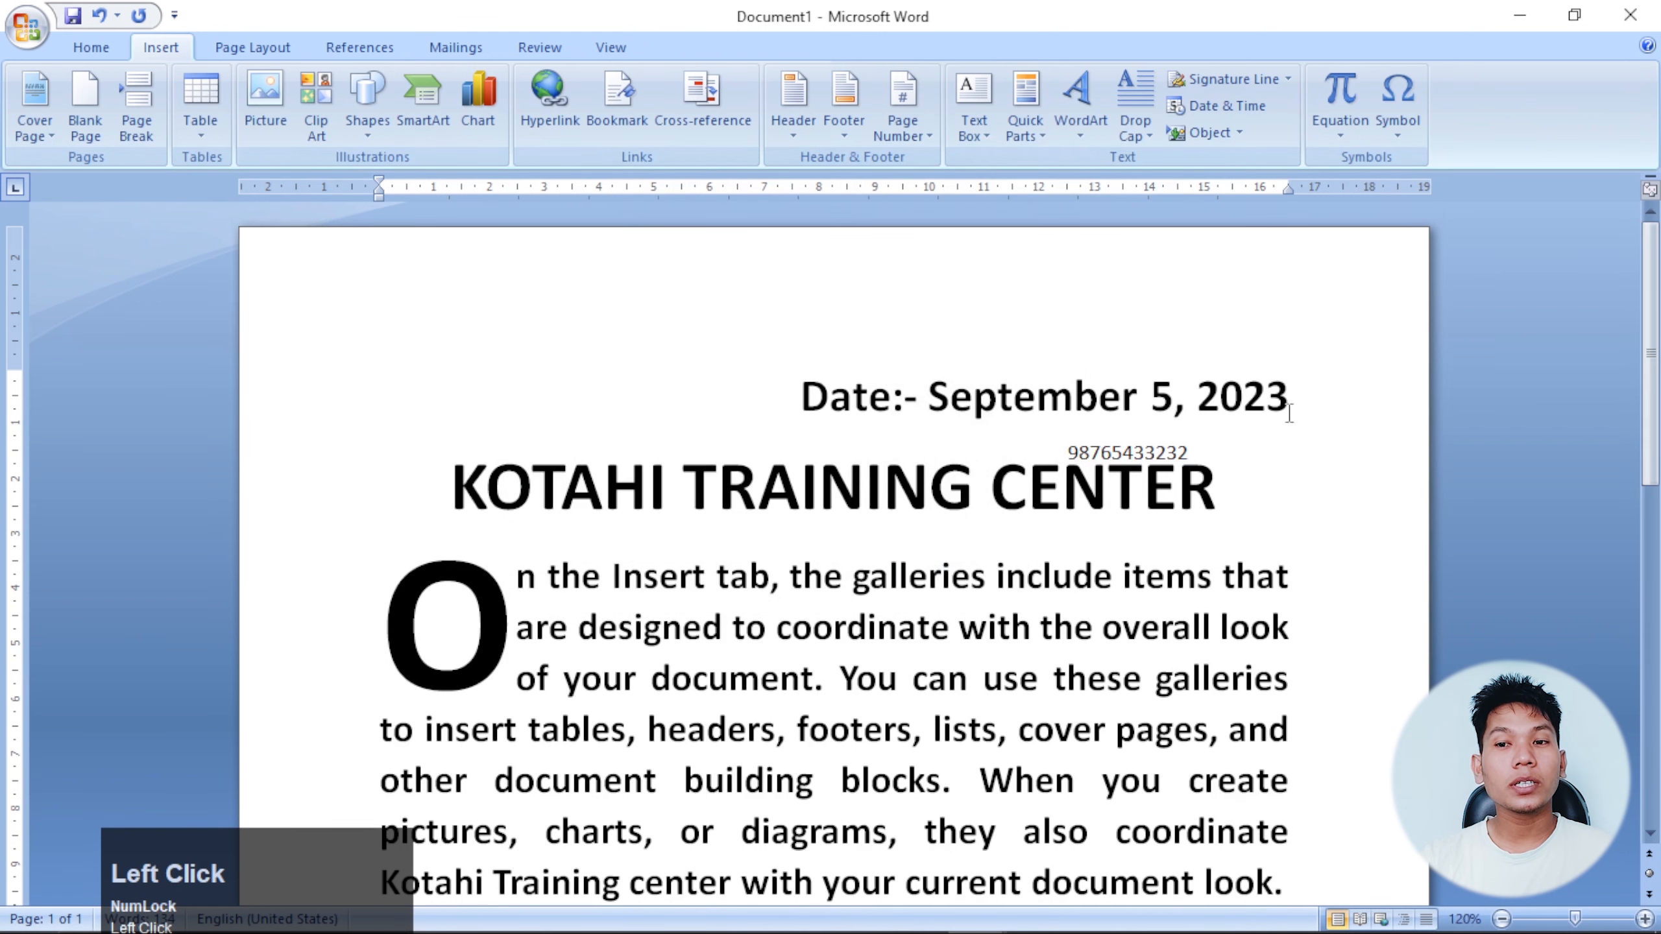
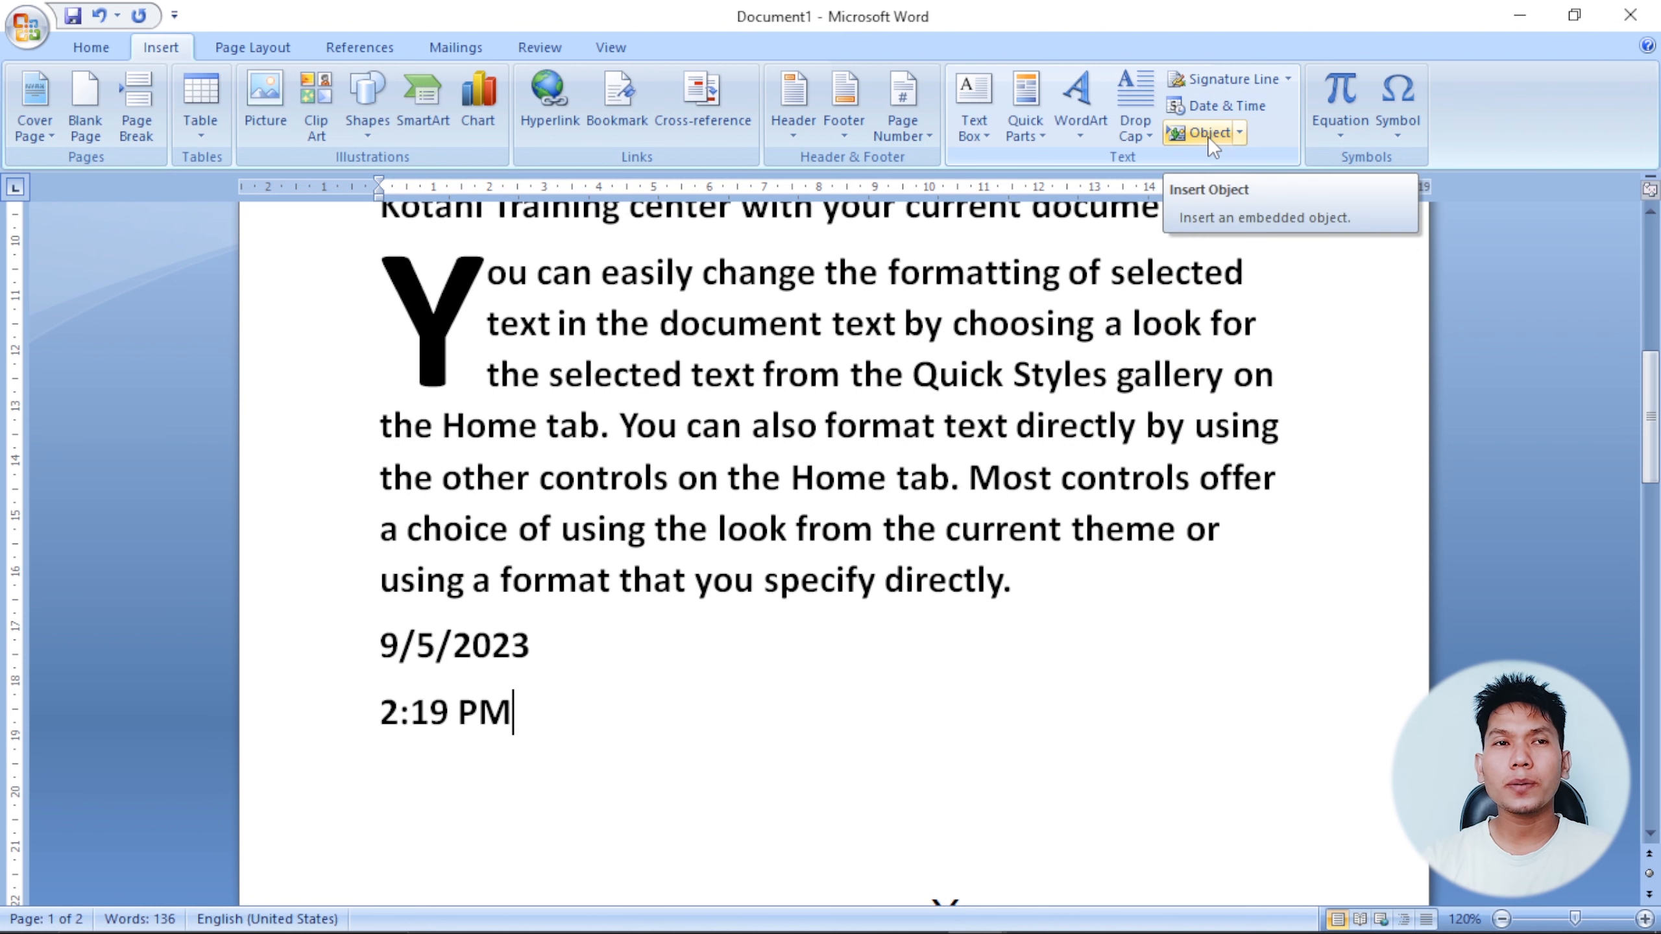
Delete the blank line above the dotted Manager line so the document fits on one page.
scroll(808, 680, "down", 5)
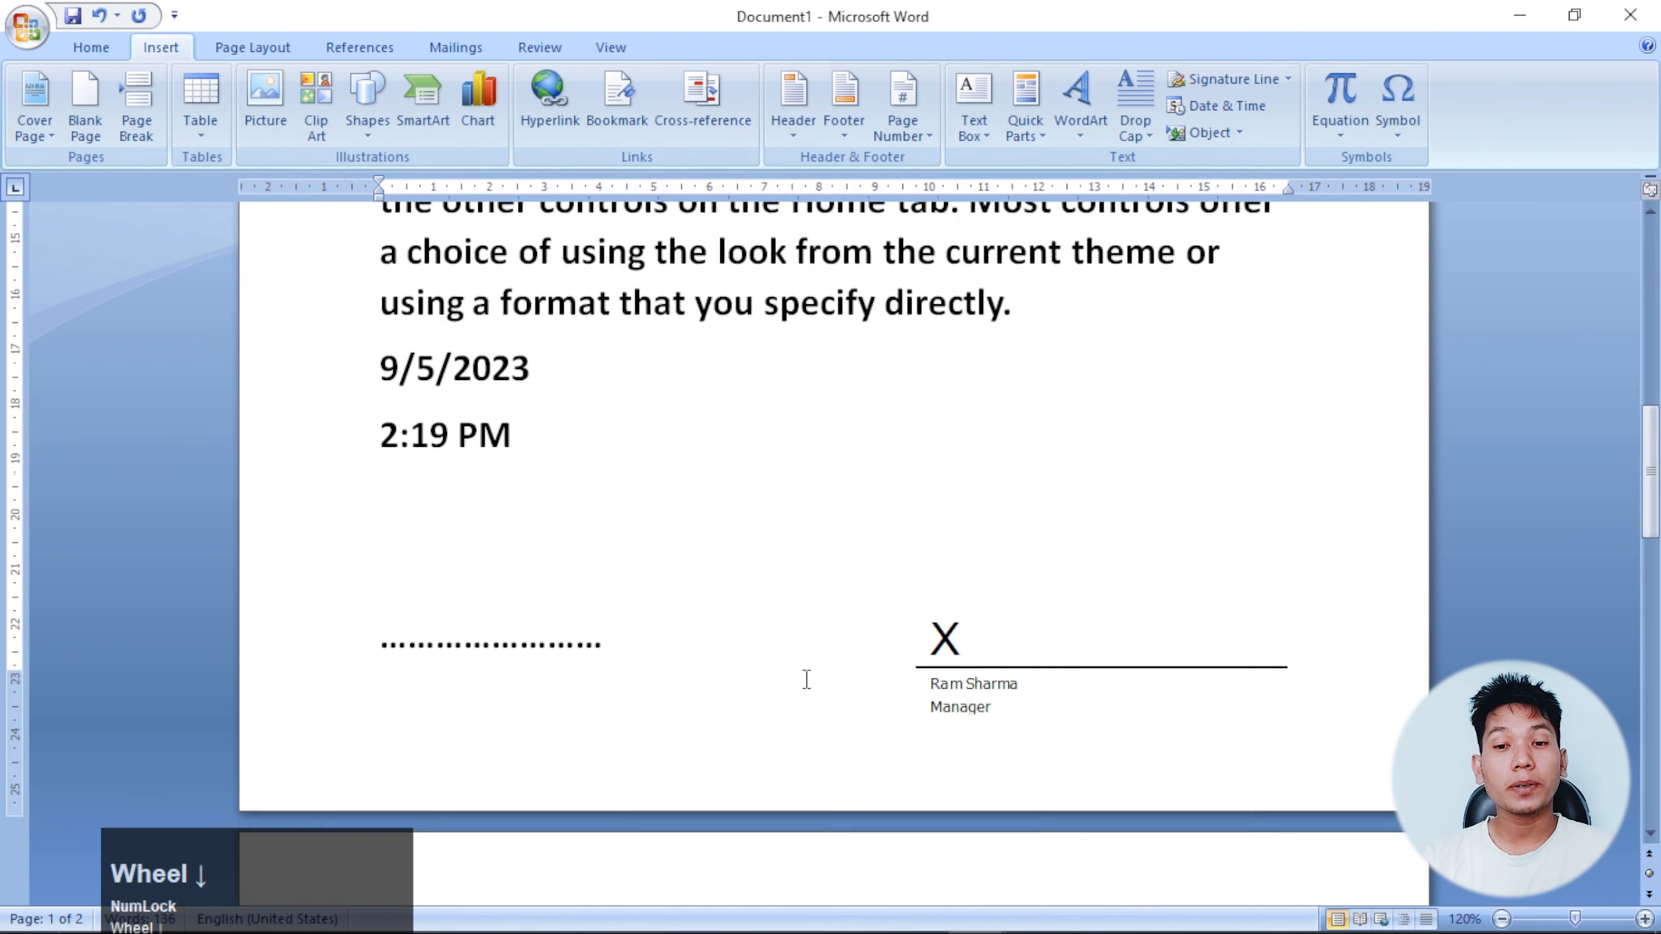
scroll(815, 610, "up", 2)
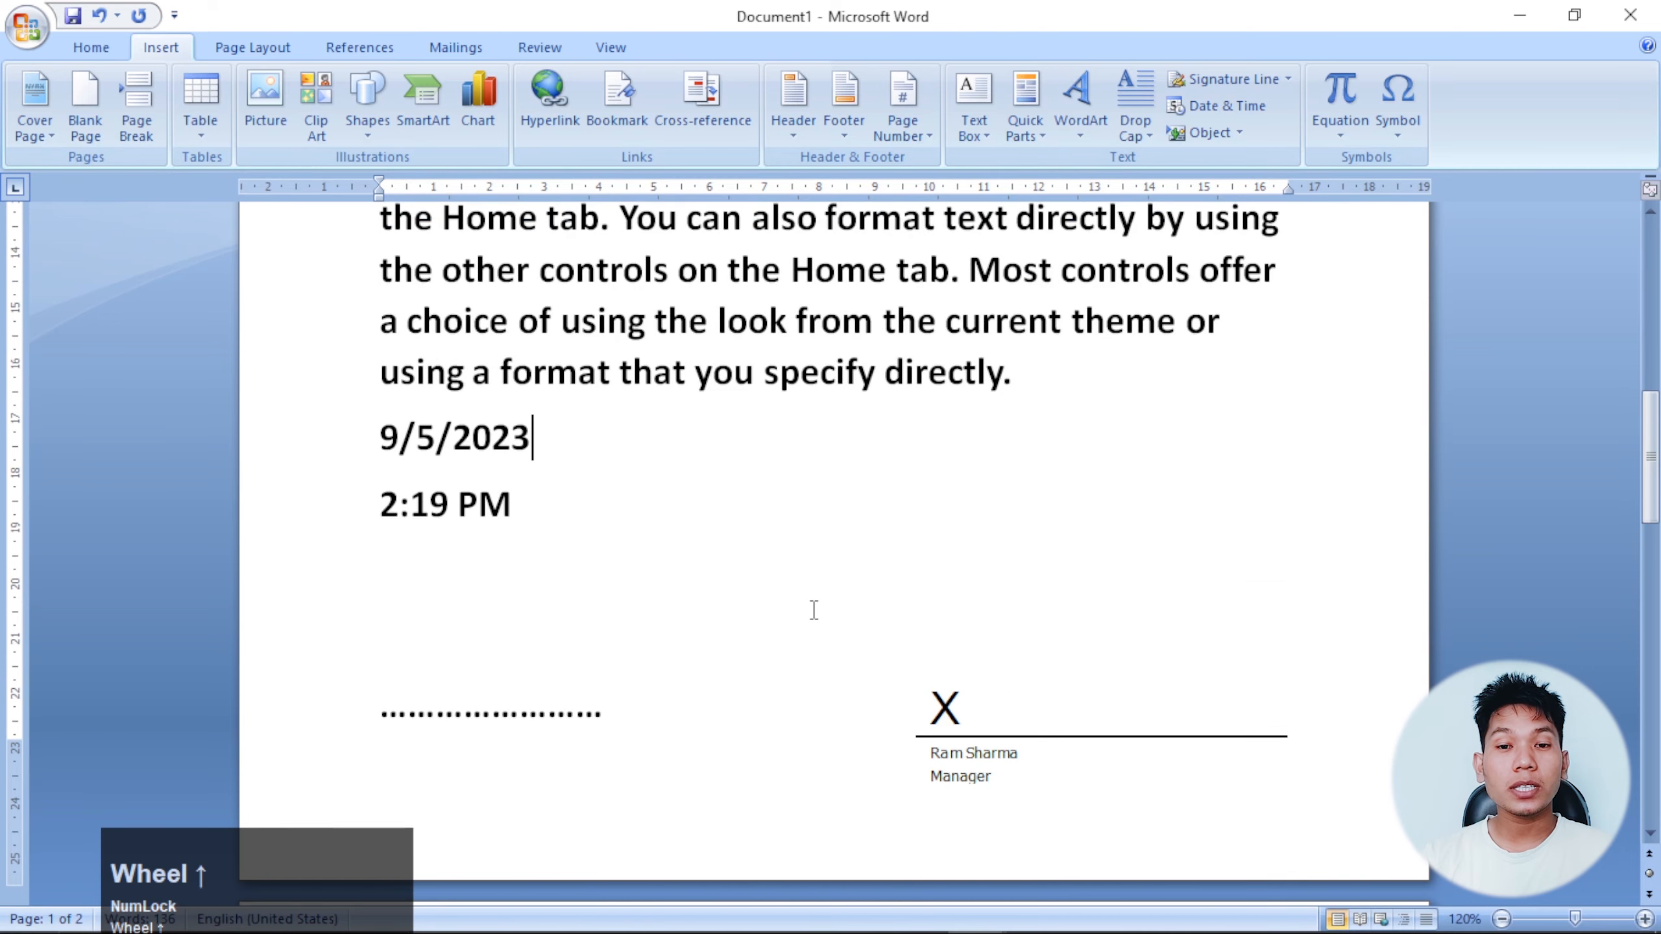
left_click(427, 643)
key("BackSpace")
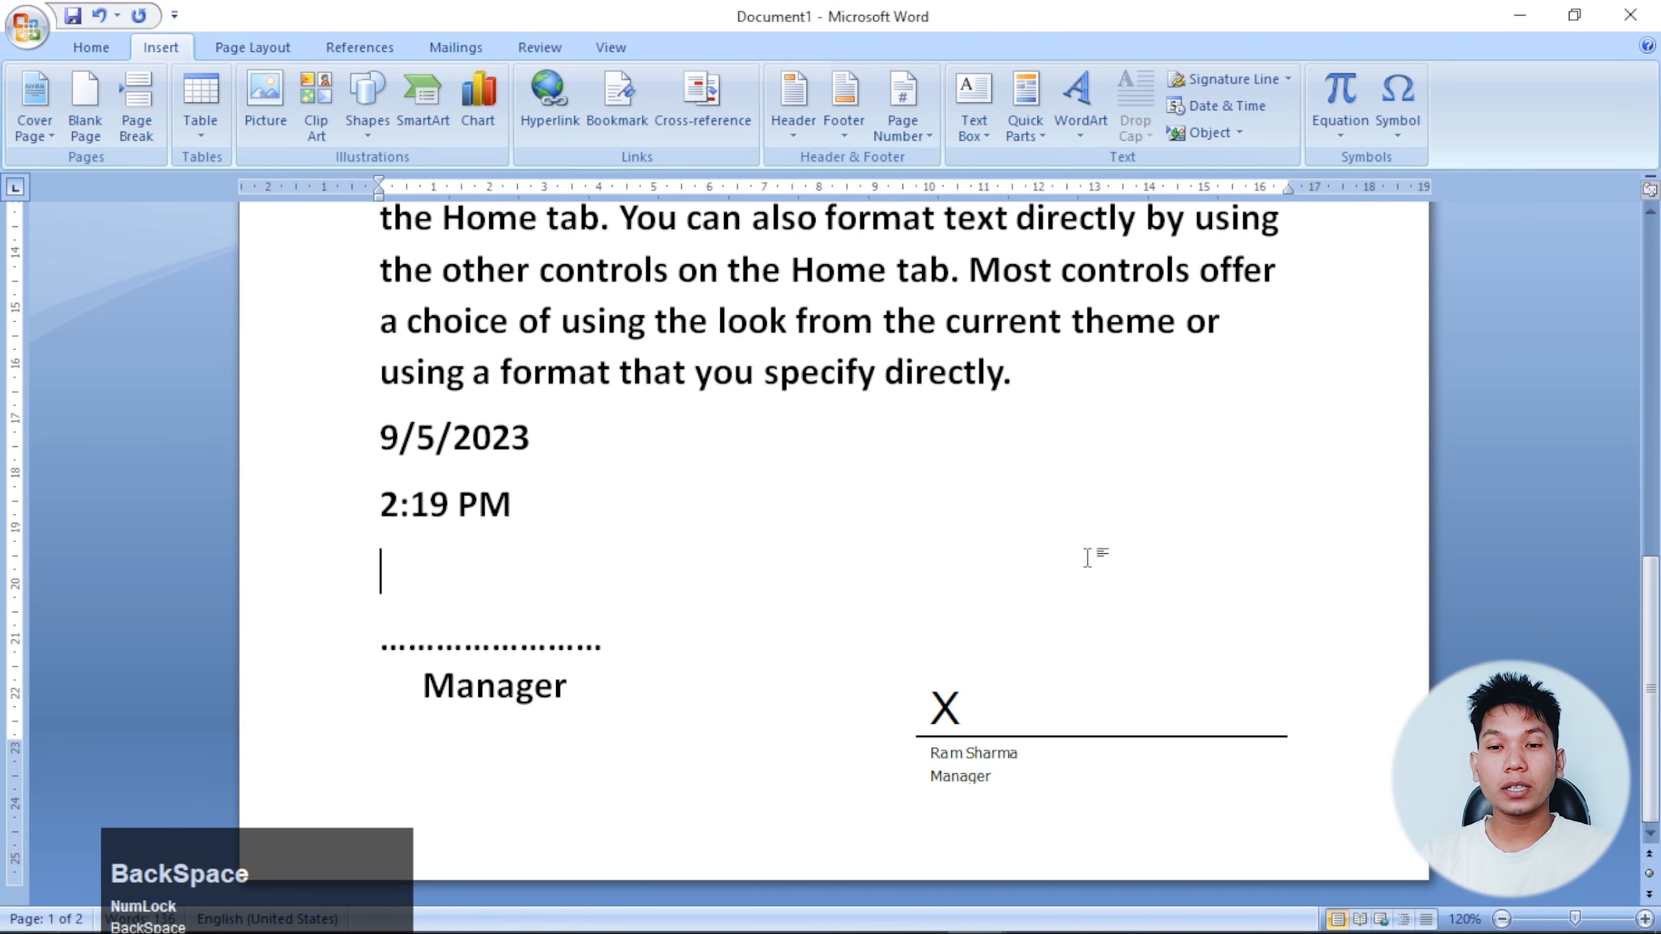
scroll(1264, 267, "up", 3)
scroll(791, 536, "up", 6)
scroll(790, 537, "up", 4)
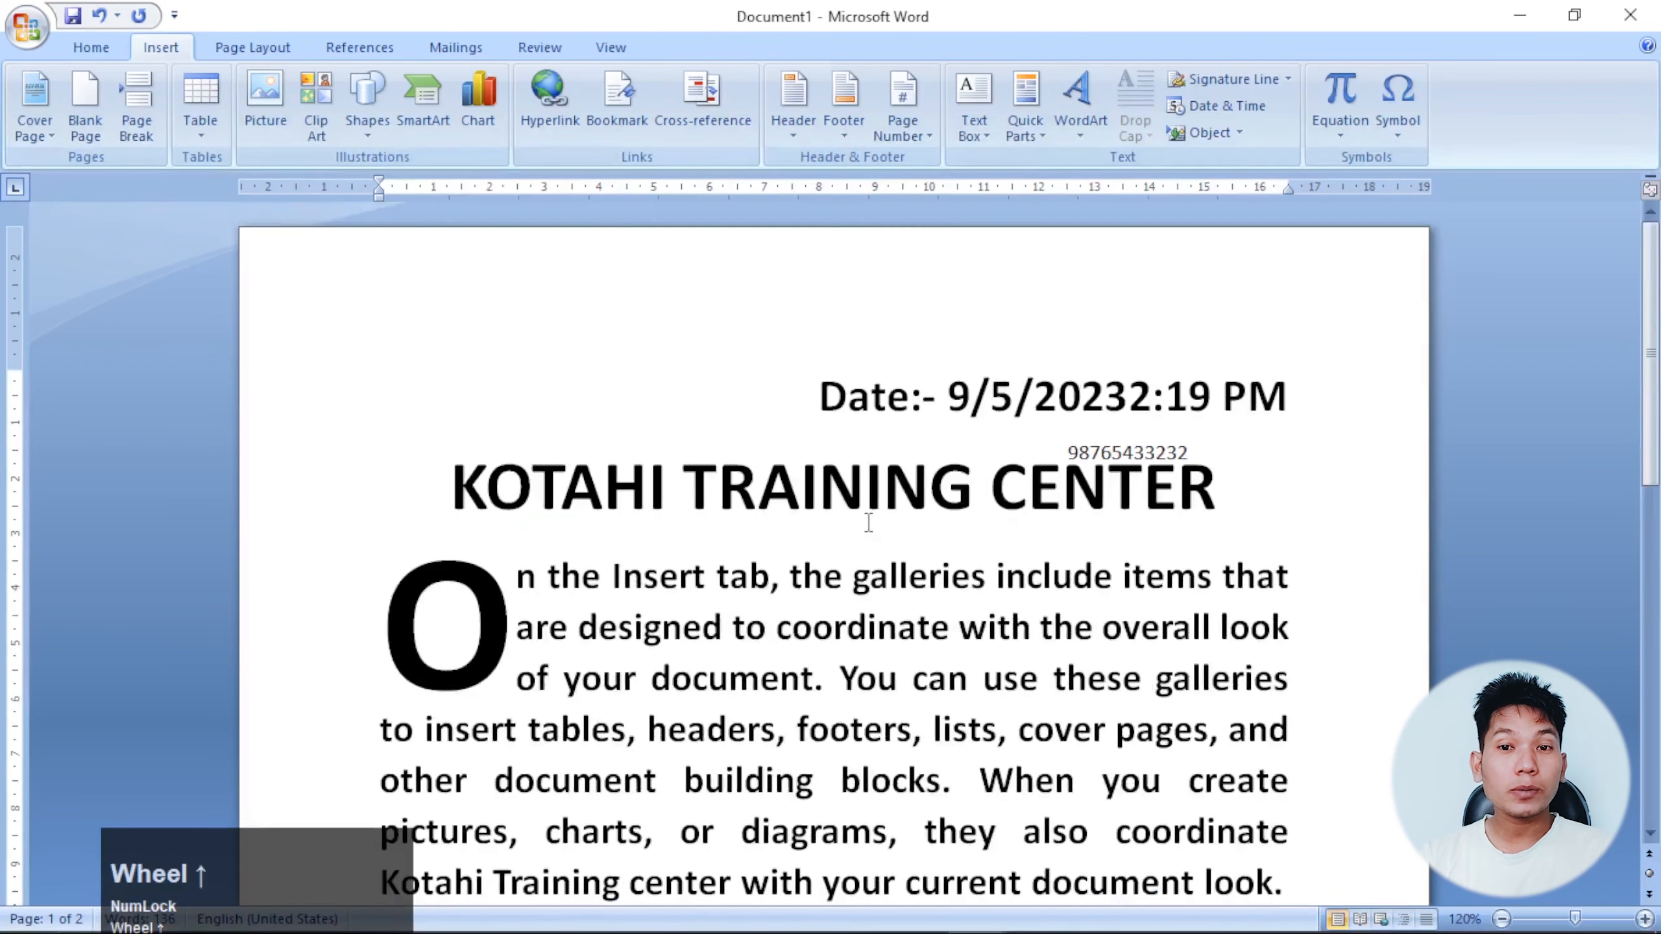
Select the Date line above KOTAHI TRAINING CENTER and reduce its font size.
left_click(827, 396)
left_click_drag(827, 396, 1191, 400)
key("ctrl+shift+comma")
key("ctrl+shift+comma")
key("ctrl+shift+comma")
key("ctrl+shift+comma")
key("ctrl+shift+comma")
key("ctrl+shift+comma")
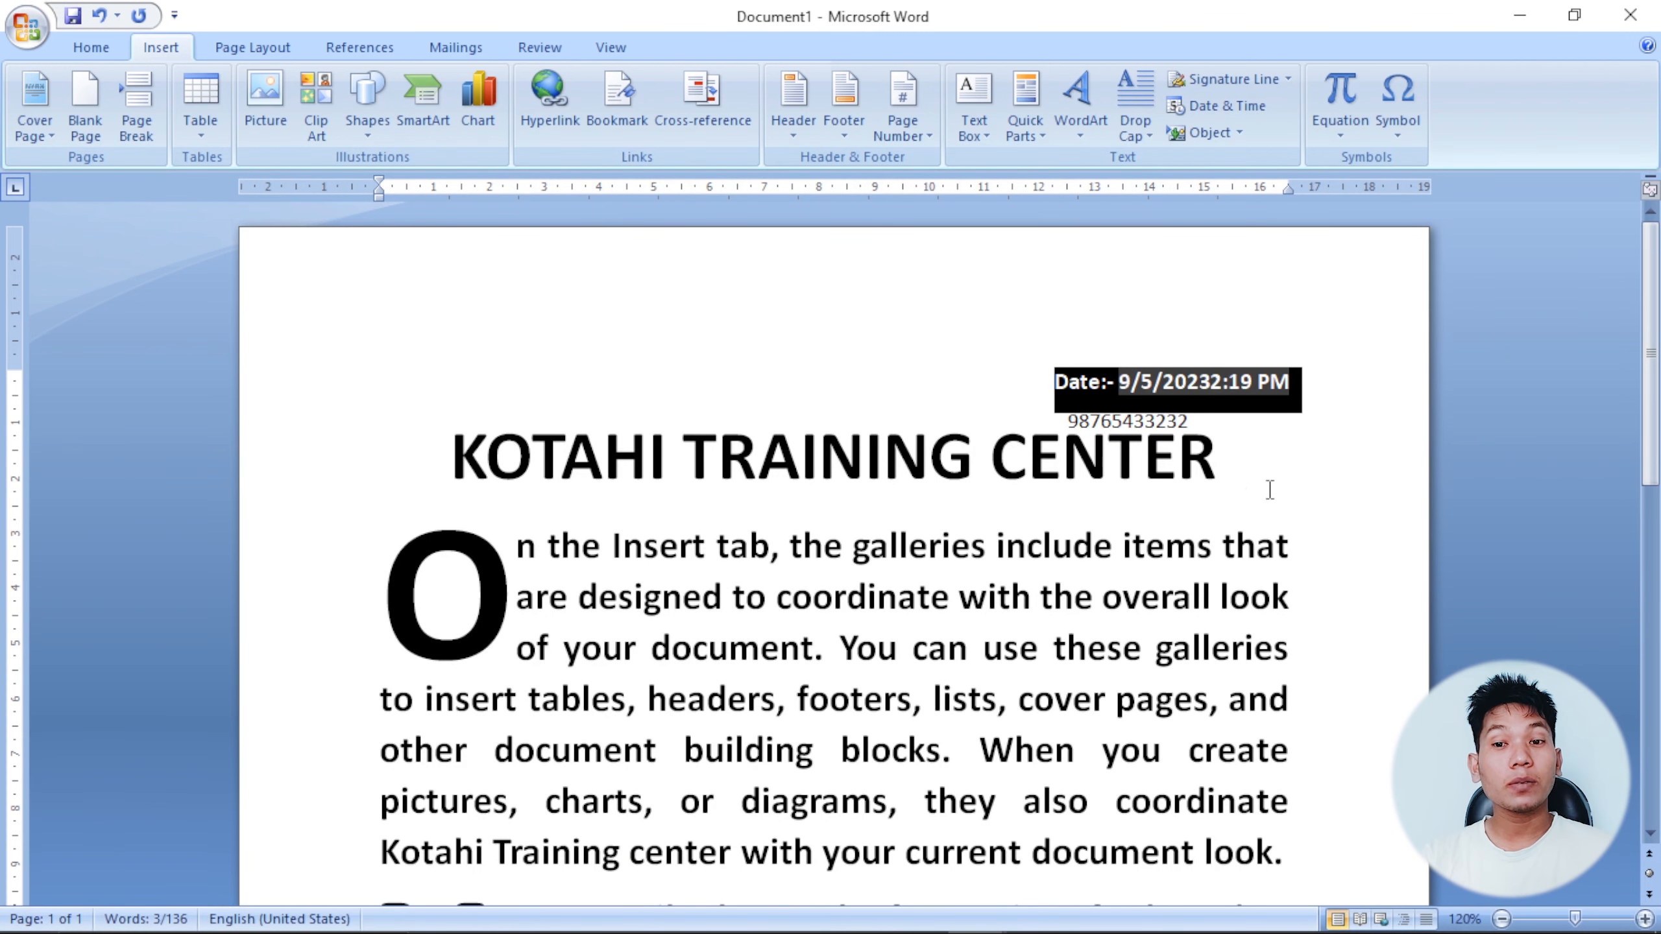
left_click(1055, 577)
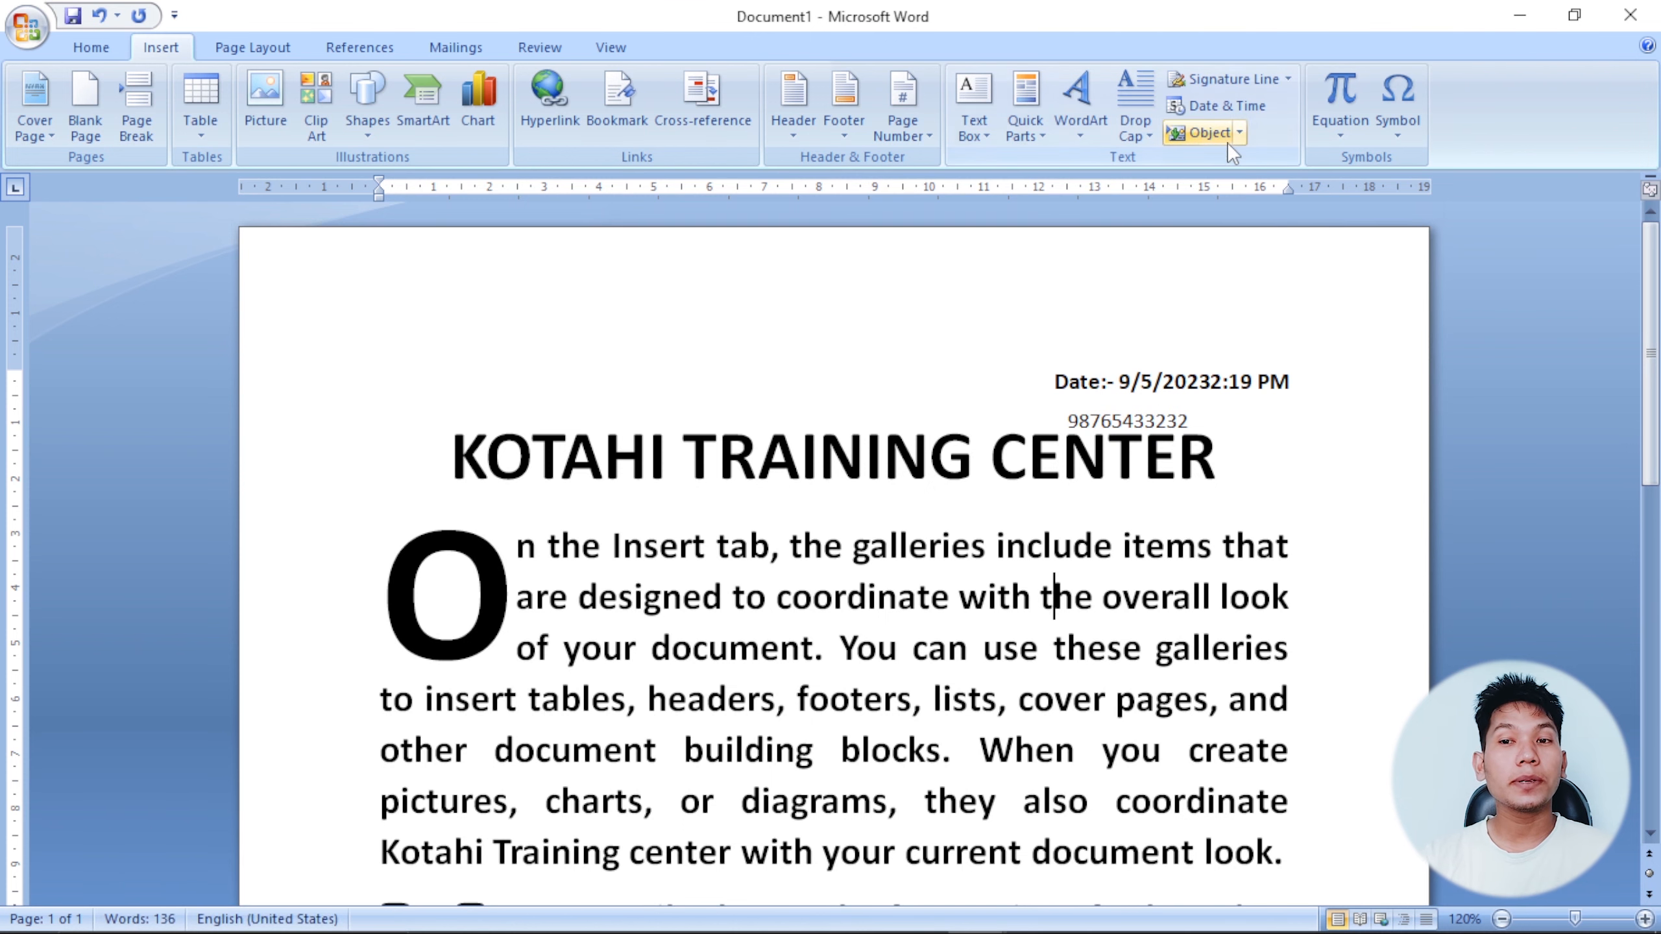
Place the insertion point after 9/5/2023 and open the Insert Object choices.
scroll(1009, 526, "down", 6)
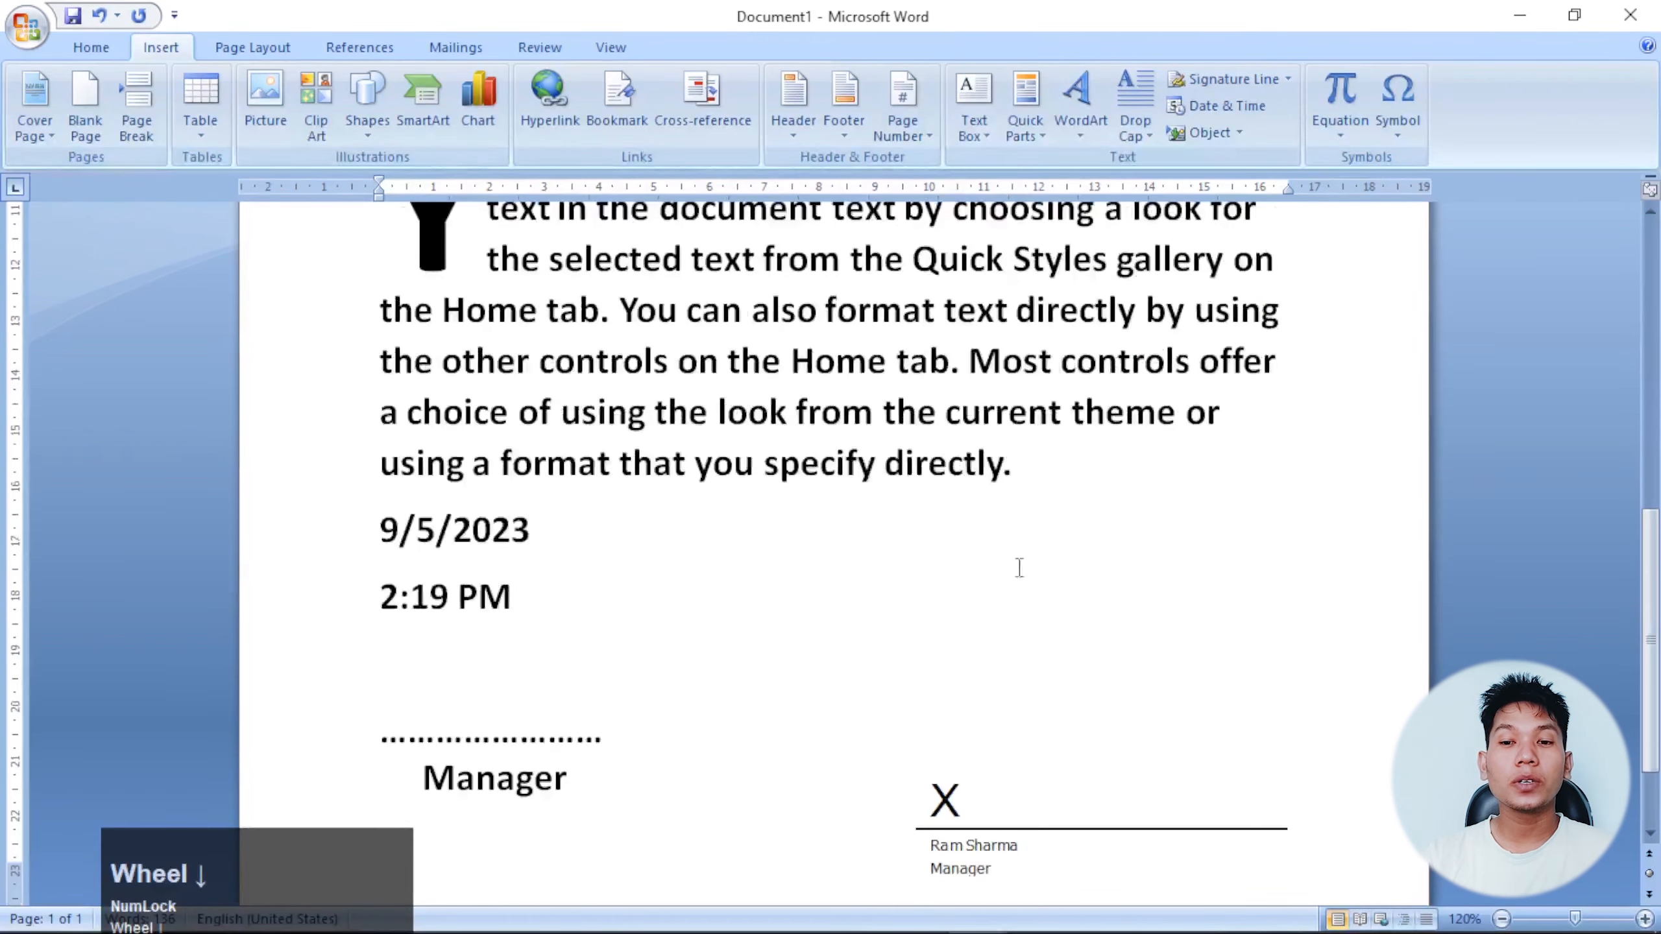
left_click(1009, 526)
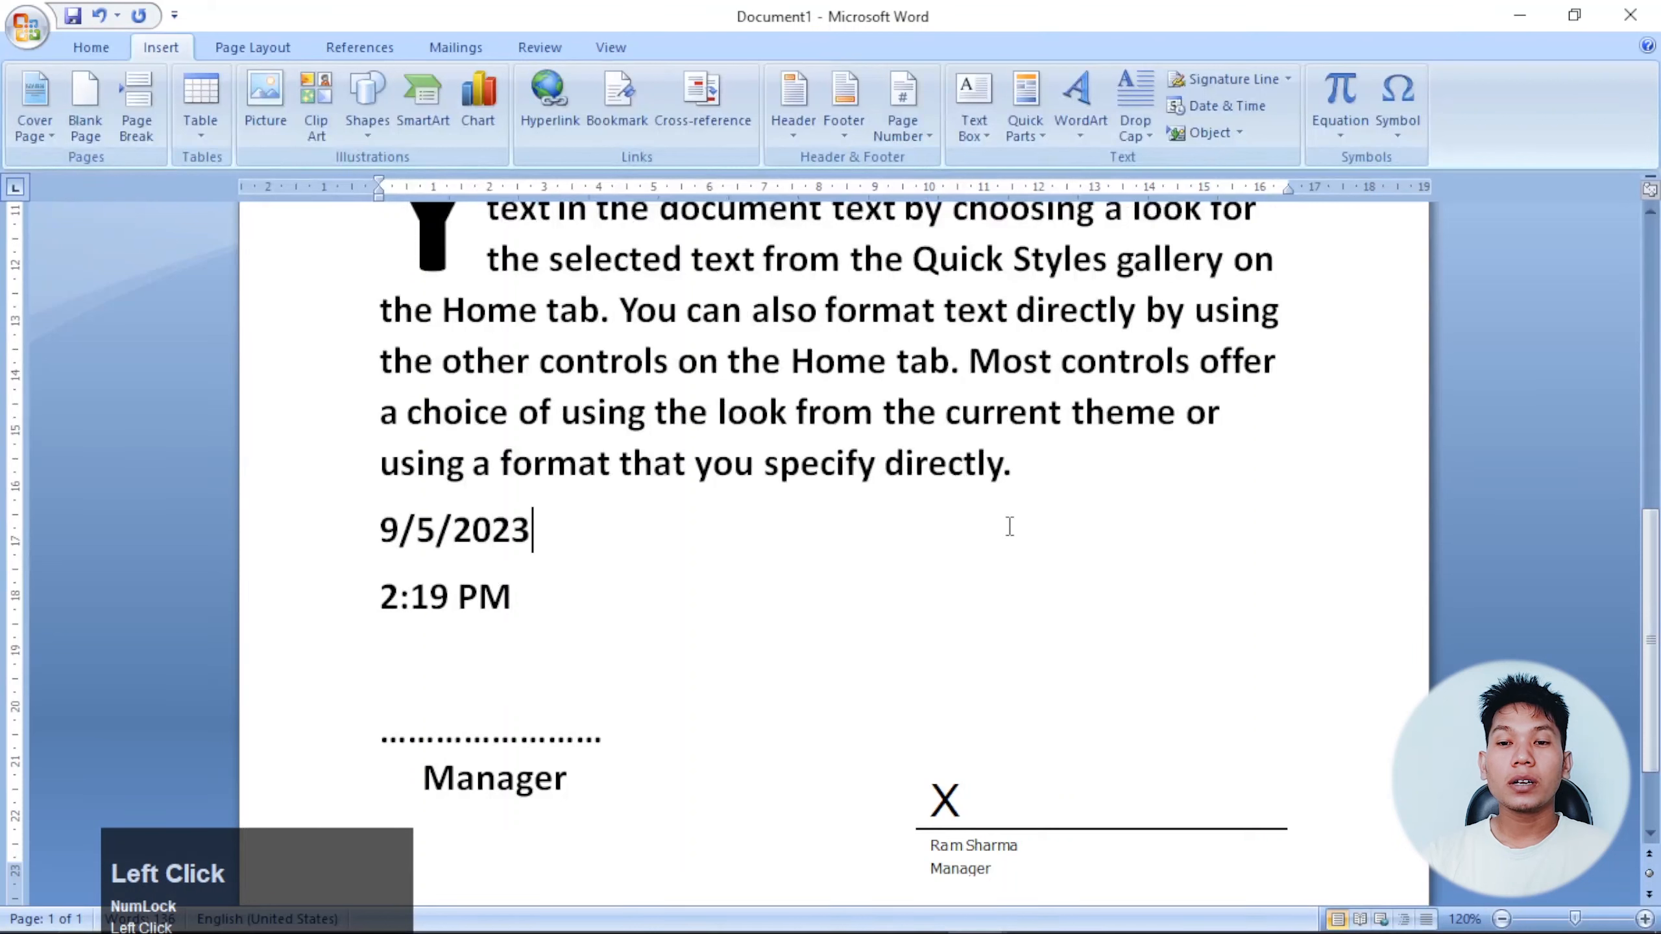
left_click(1237, 133)
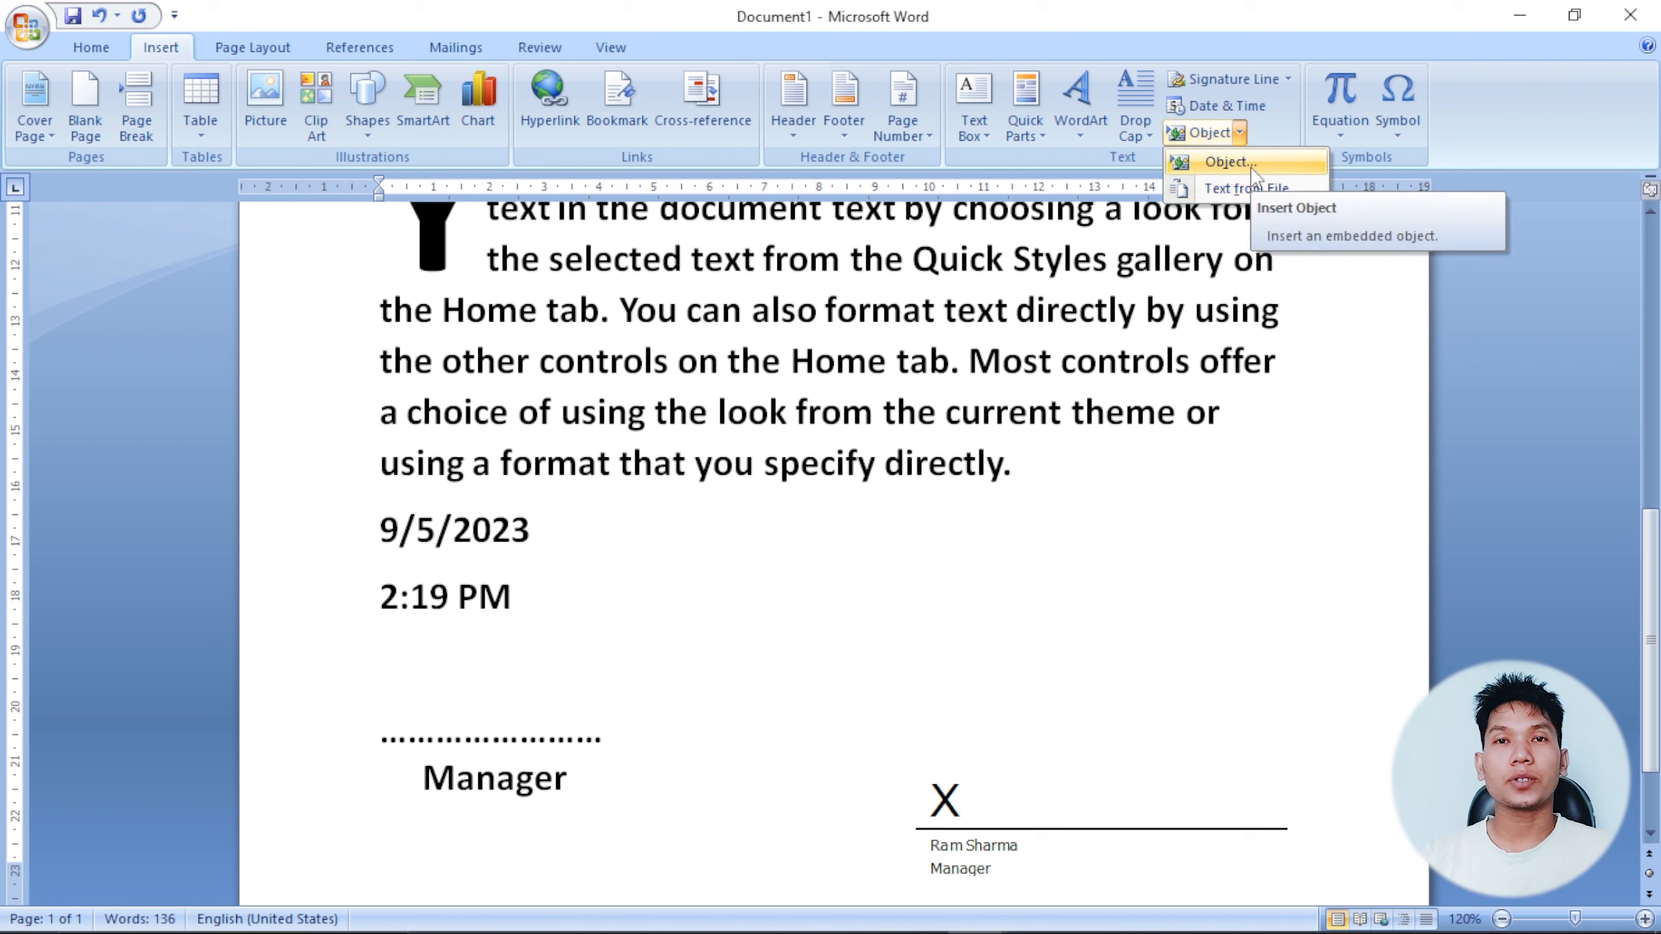
Insert a new Bitmap Image object, maximize Paint, and expand its Shapes gallery.
left_click(1234, 164)
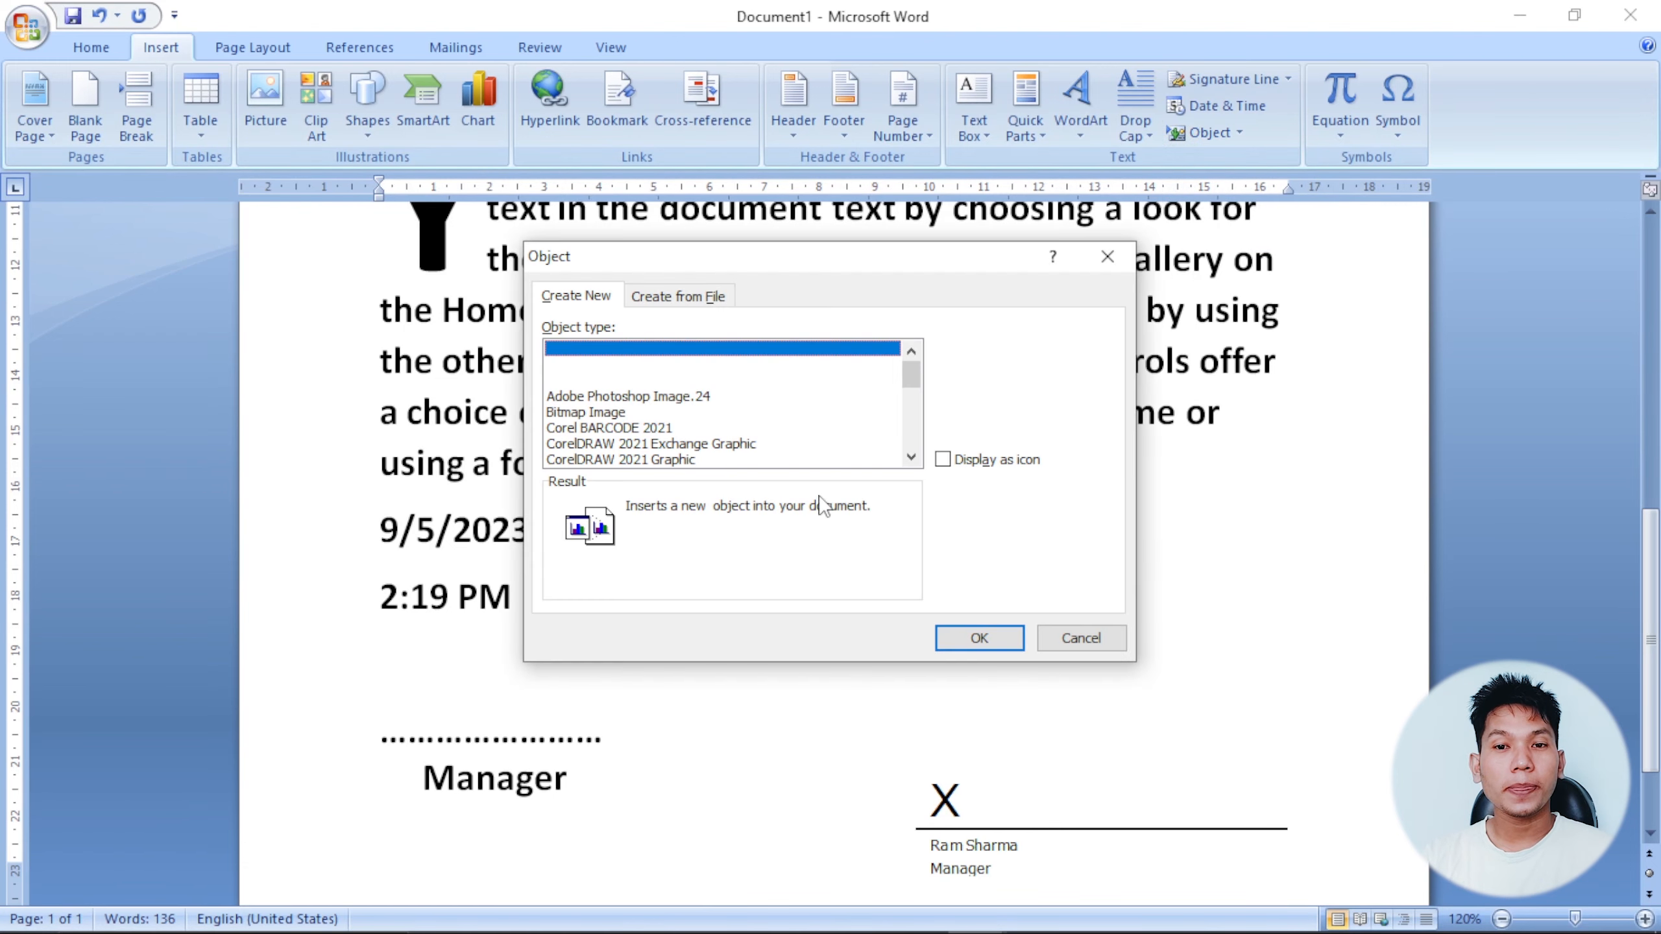
key("ctrl")
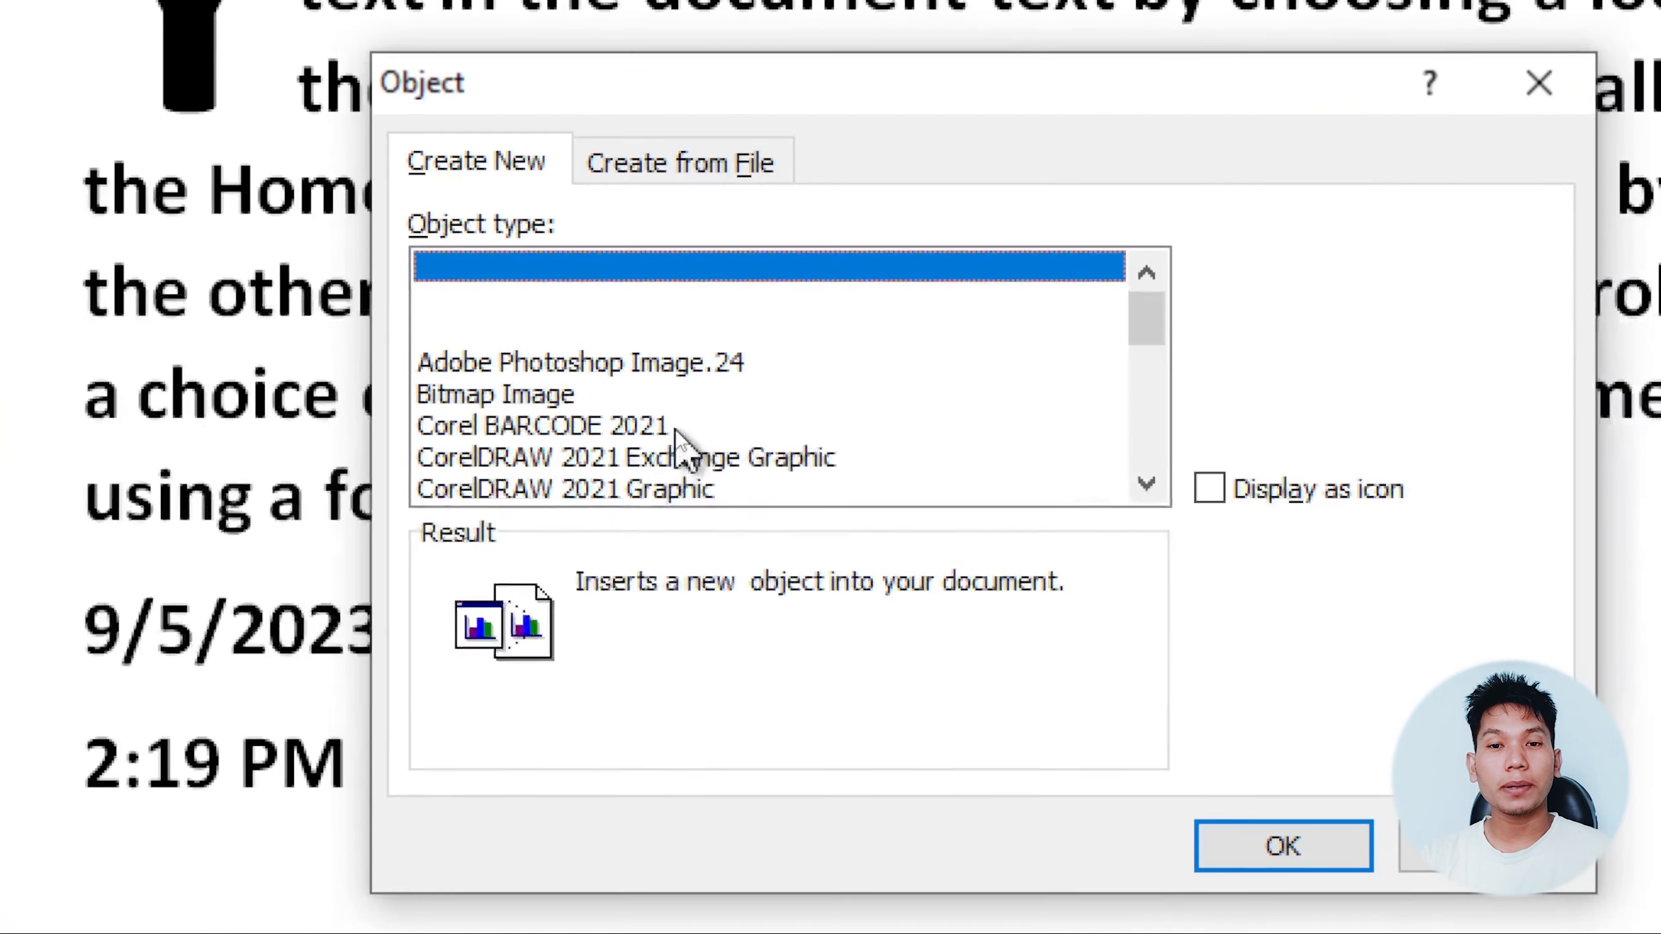
left_click_drag(1142, 317, 1168, 340)
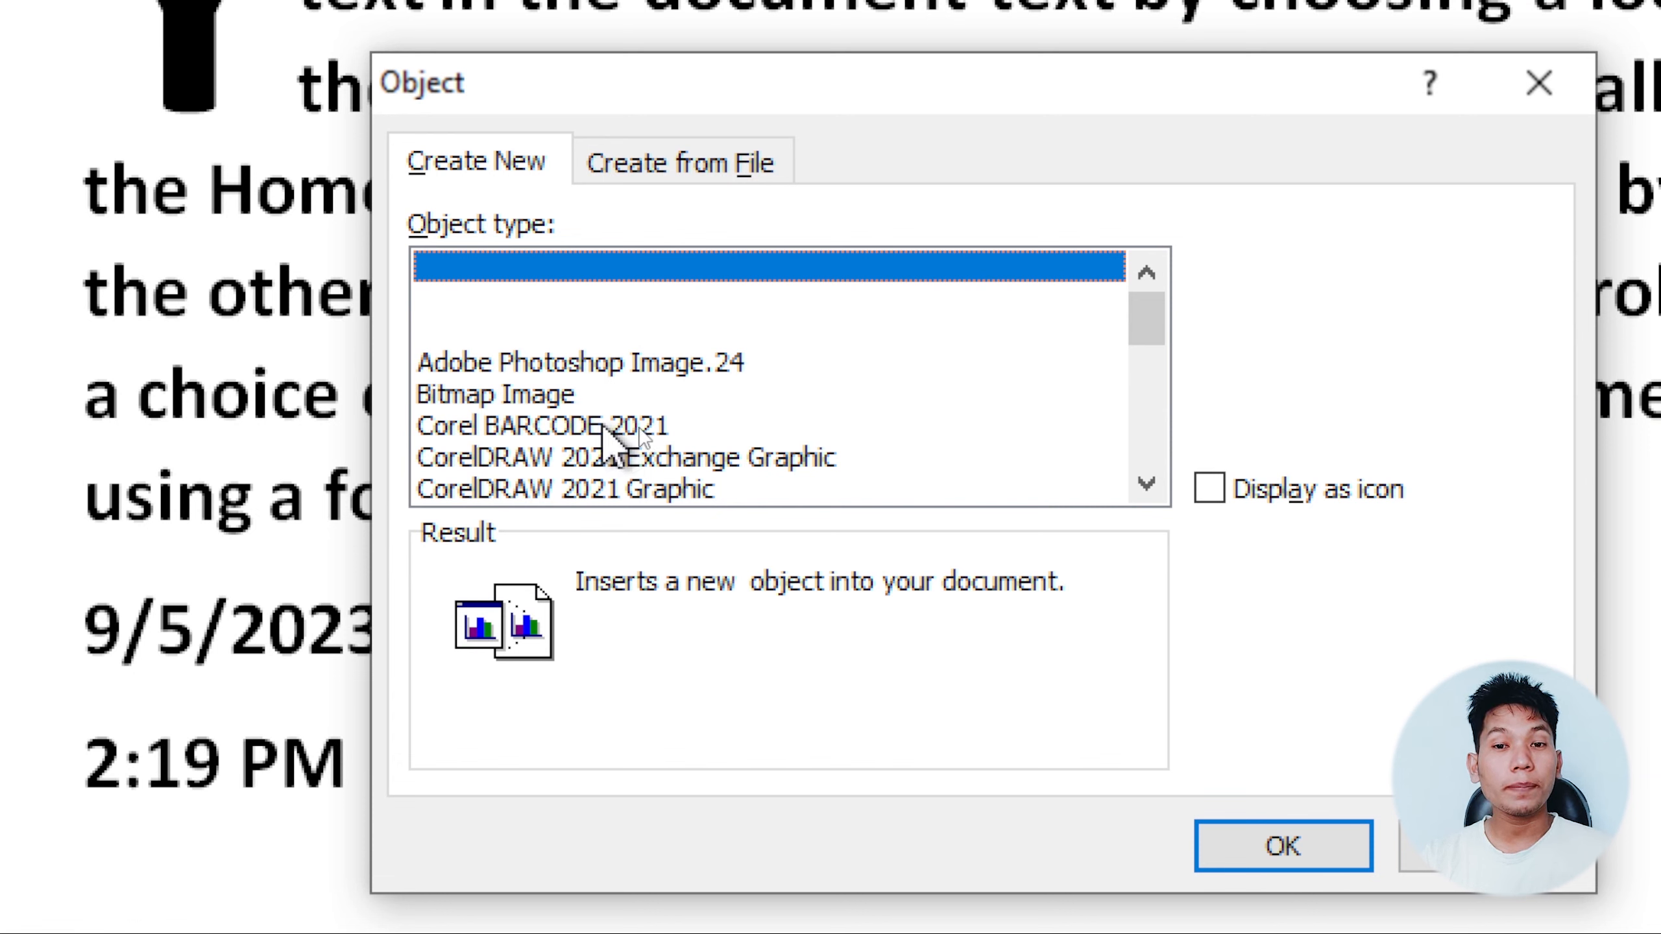
mouse_move(1138, 320)
left_mouse_down()
mouse_move(1163, 465)
mouse_move(1151, 307)
left_mouse_up()
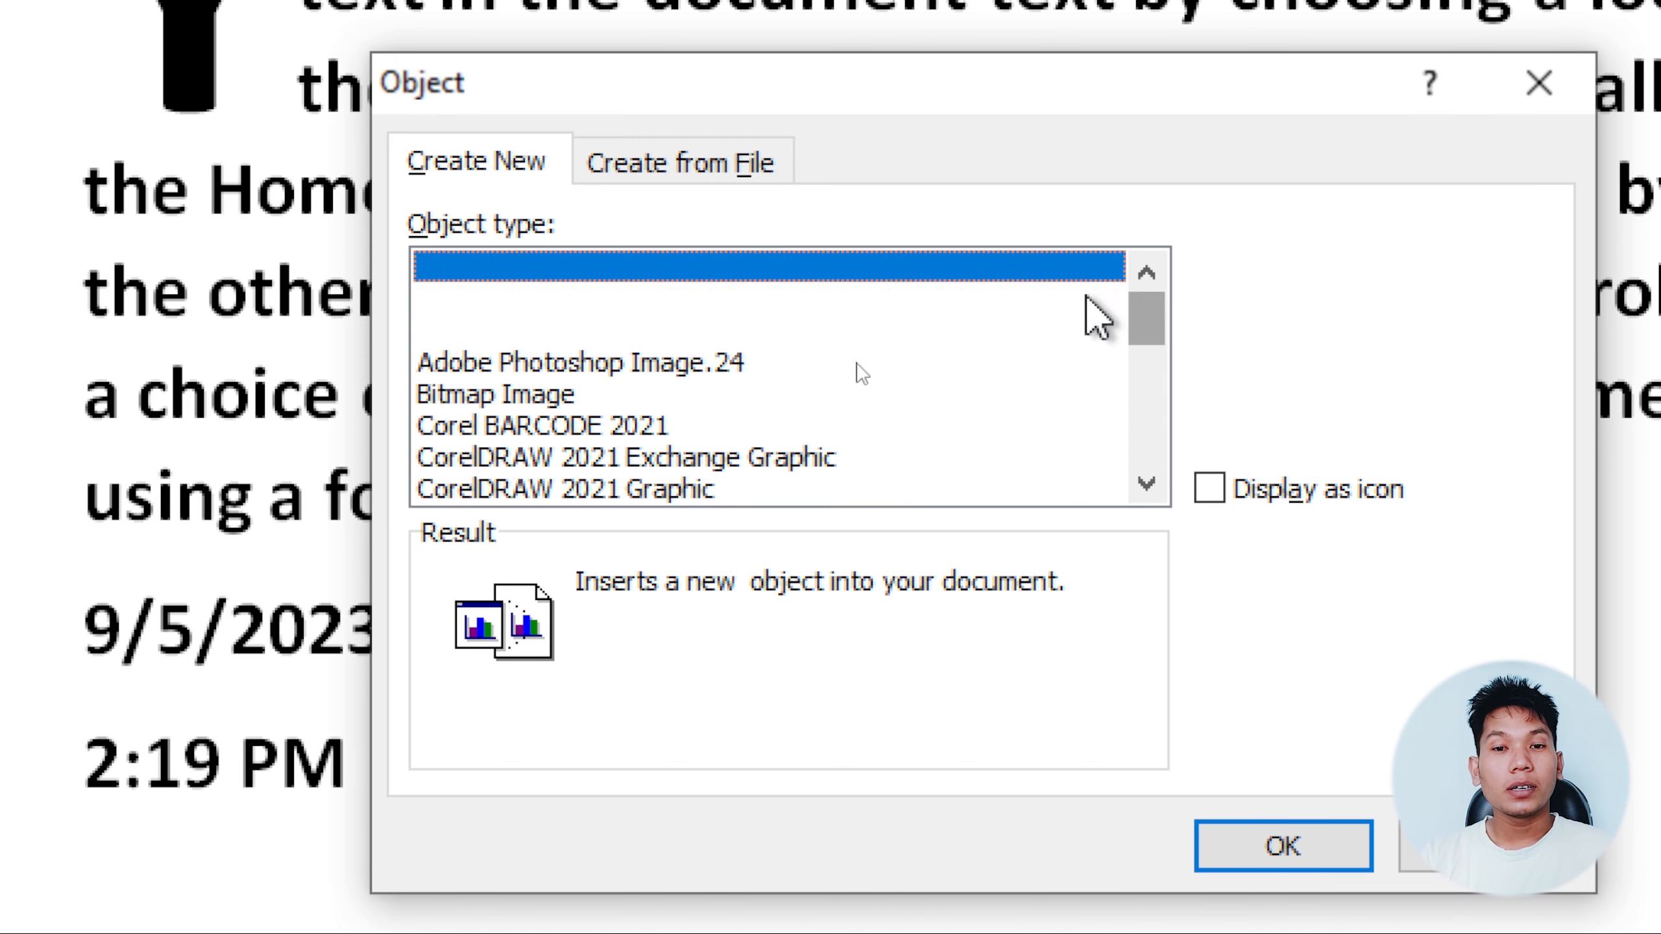
left_click(480, 400)
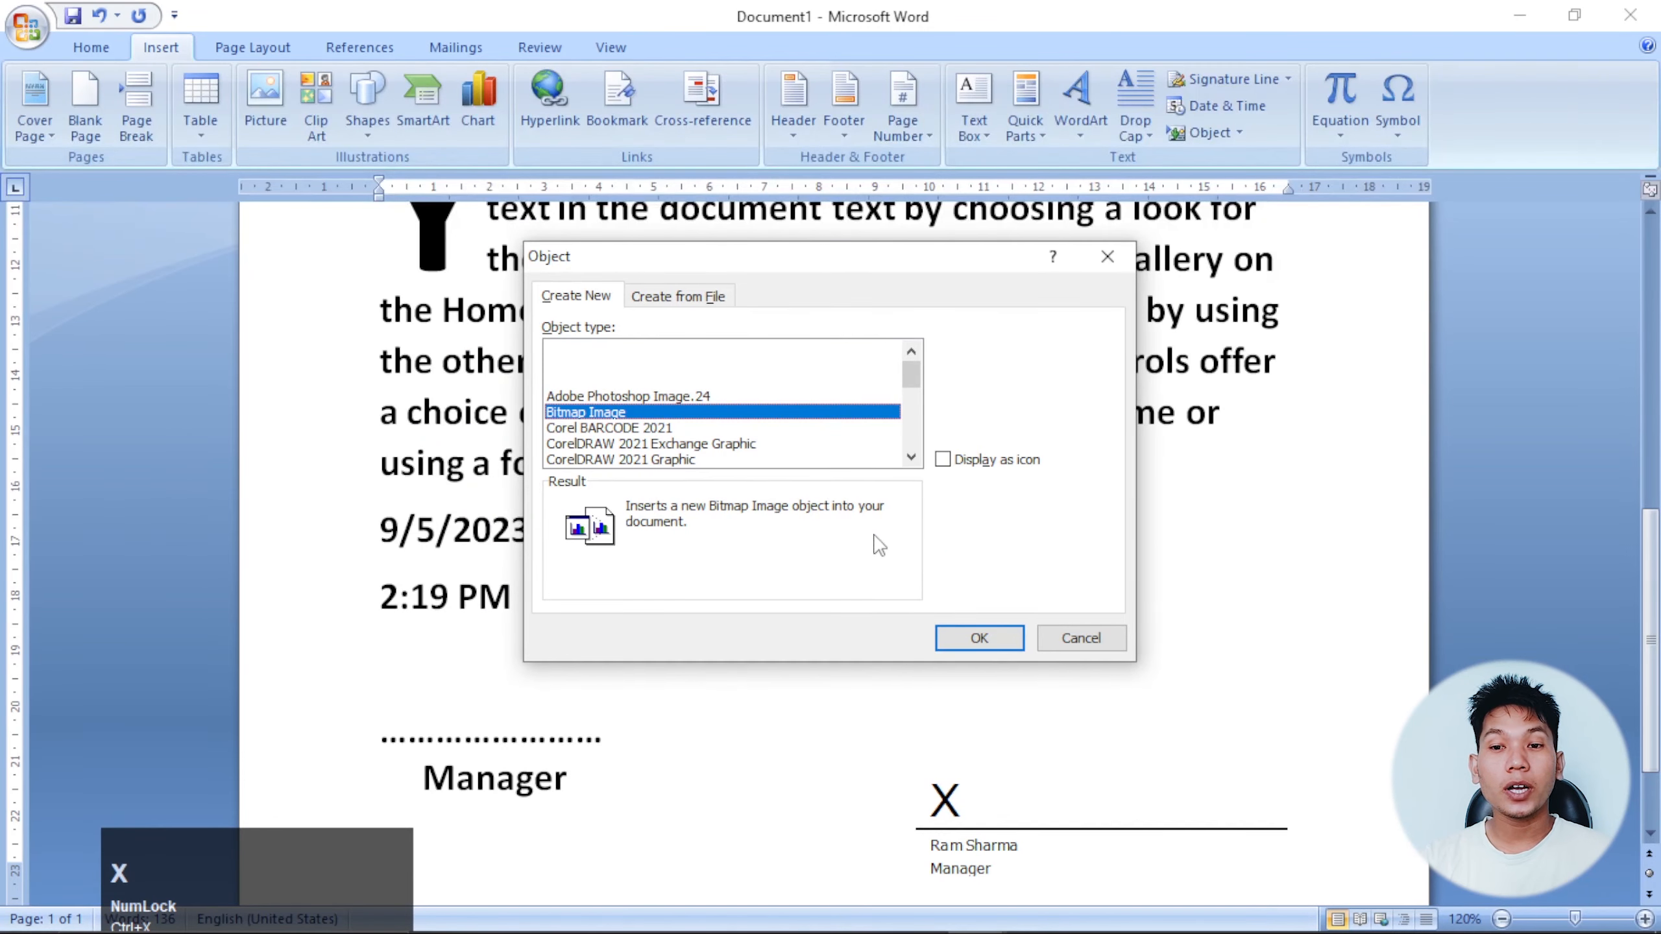
left_click(977, 635)
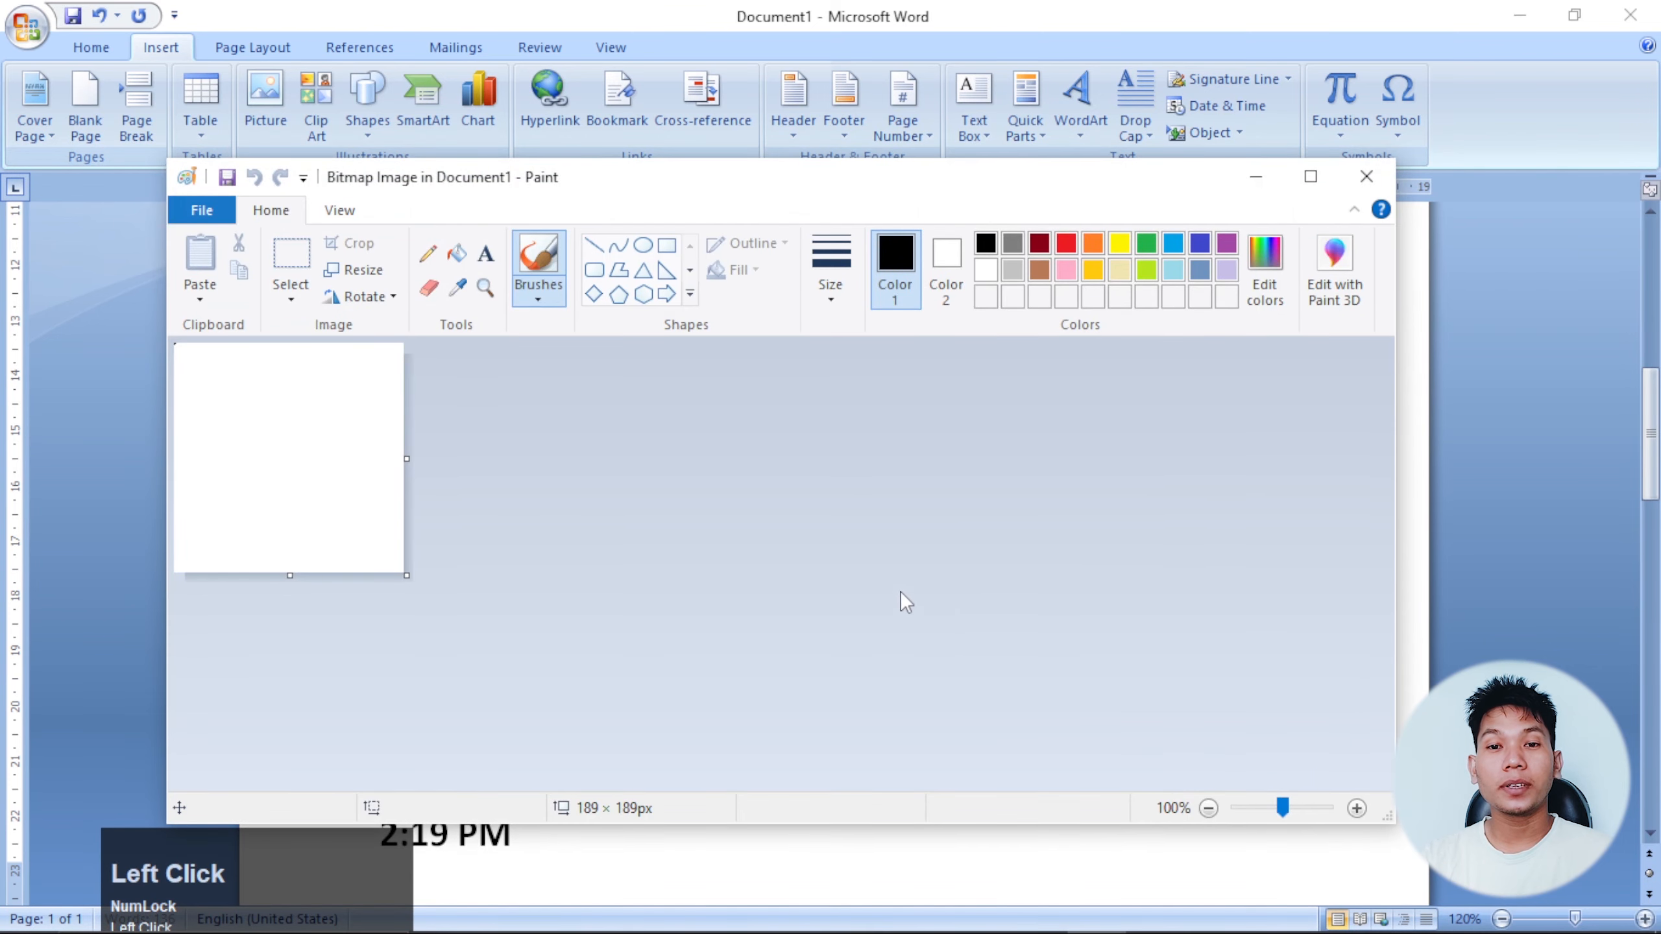
left_click(1310, 176)
left_click(632, 127)
Draw a heart outline with a lightning bolt over its top-left, close Paint, and select the picture.
left_click(464, 152)
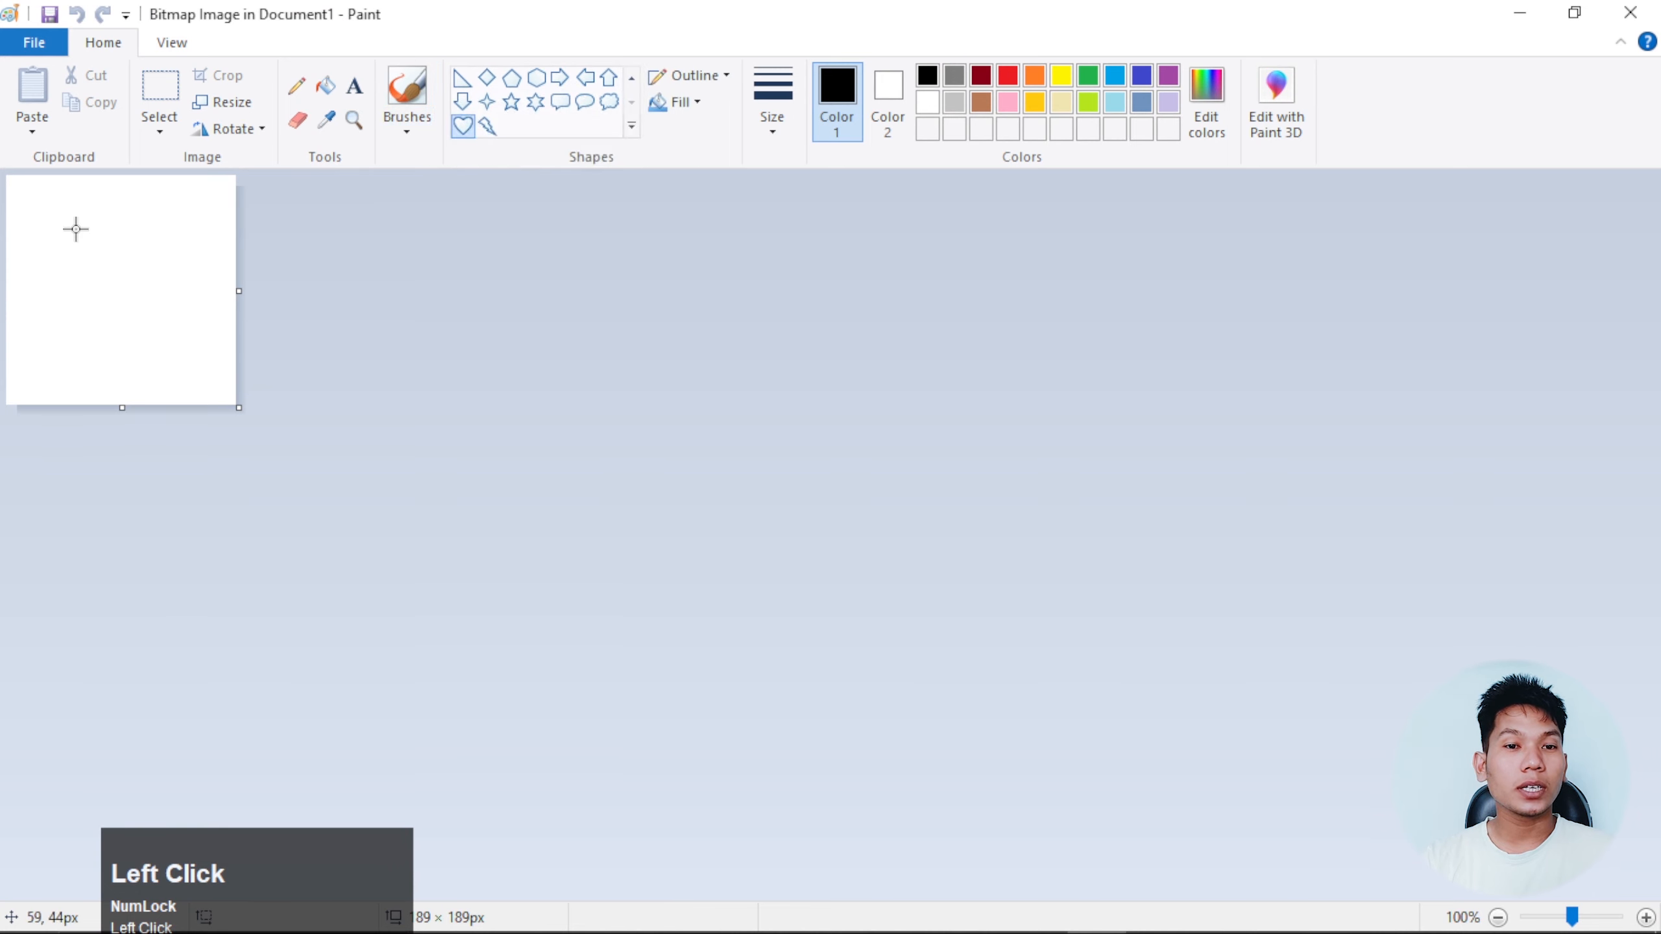
left_click_drag(70, 229, 181, 351)
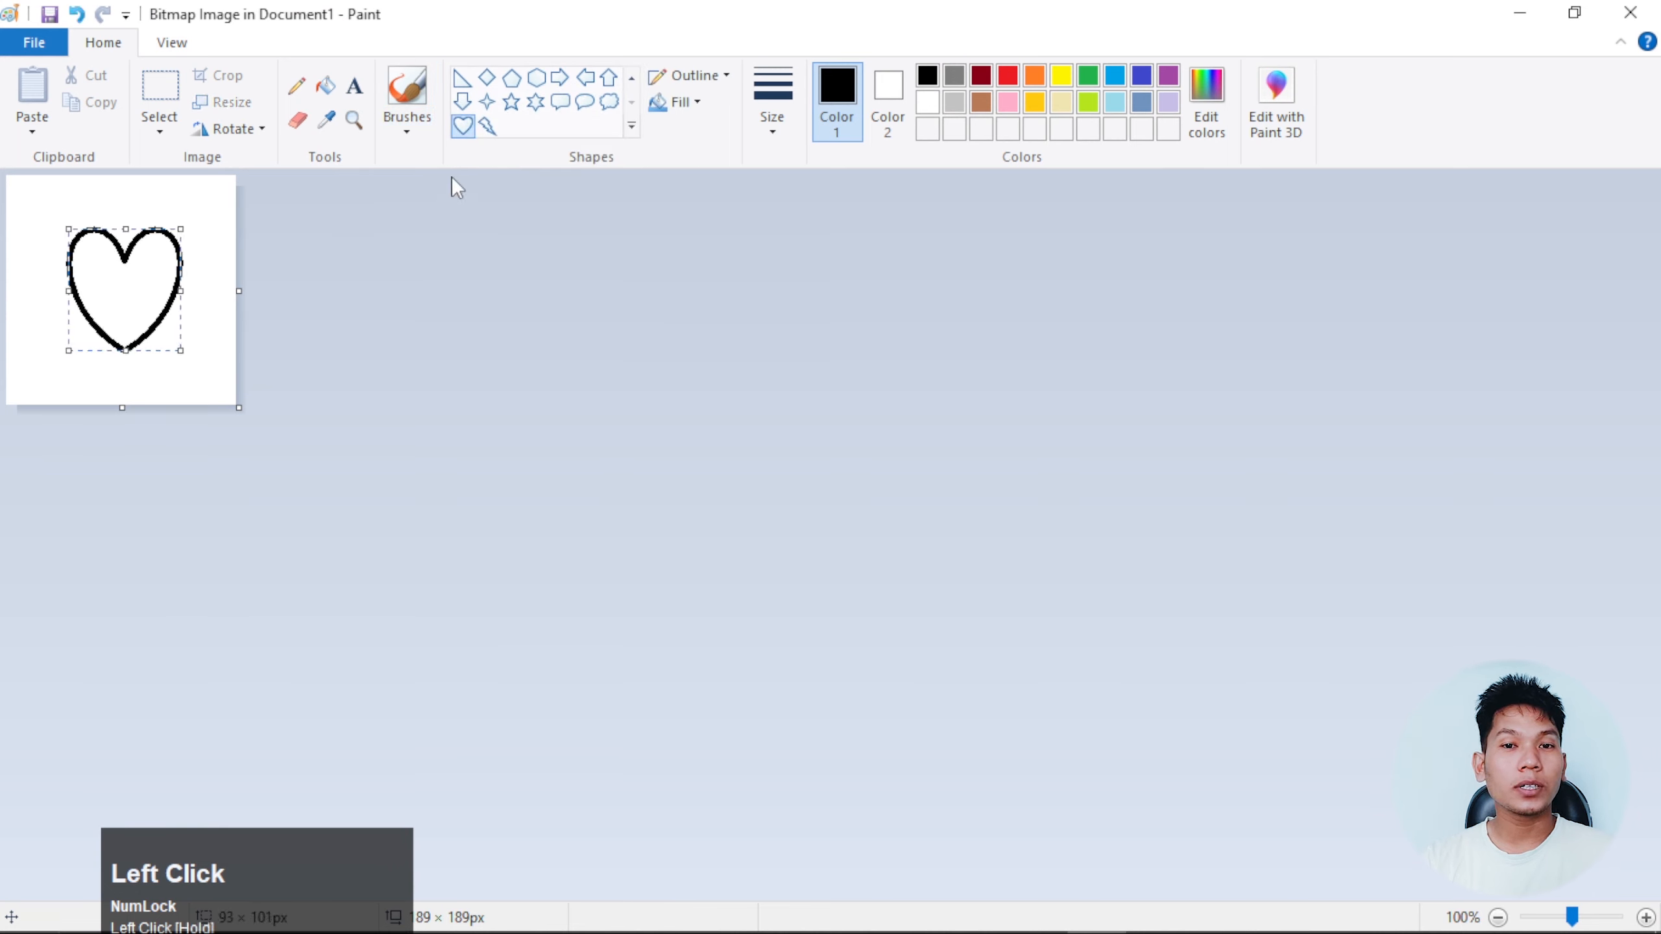
left_click(487, 127)
left_click_drag(47, 208, 127, 289)
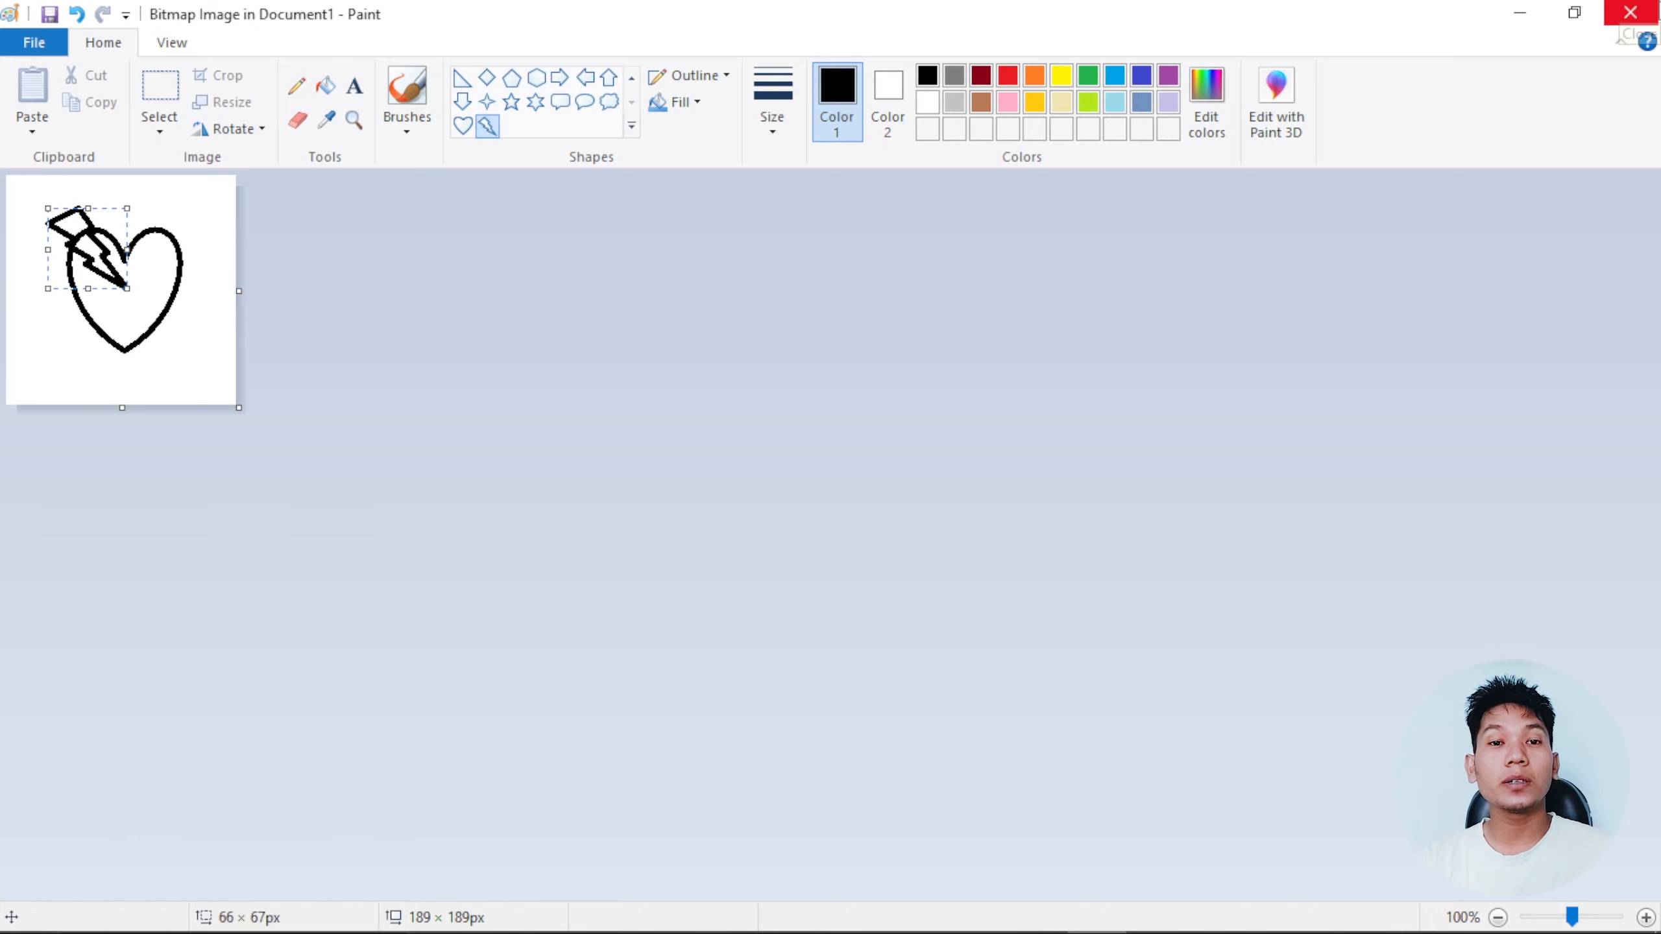
left_click(1630, 12)
left_click(671, 599)
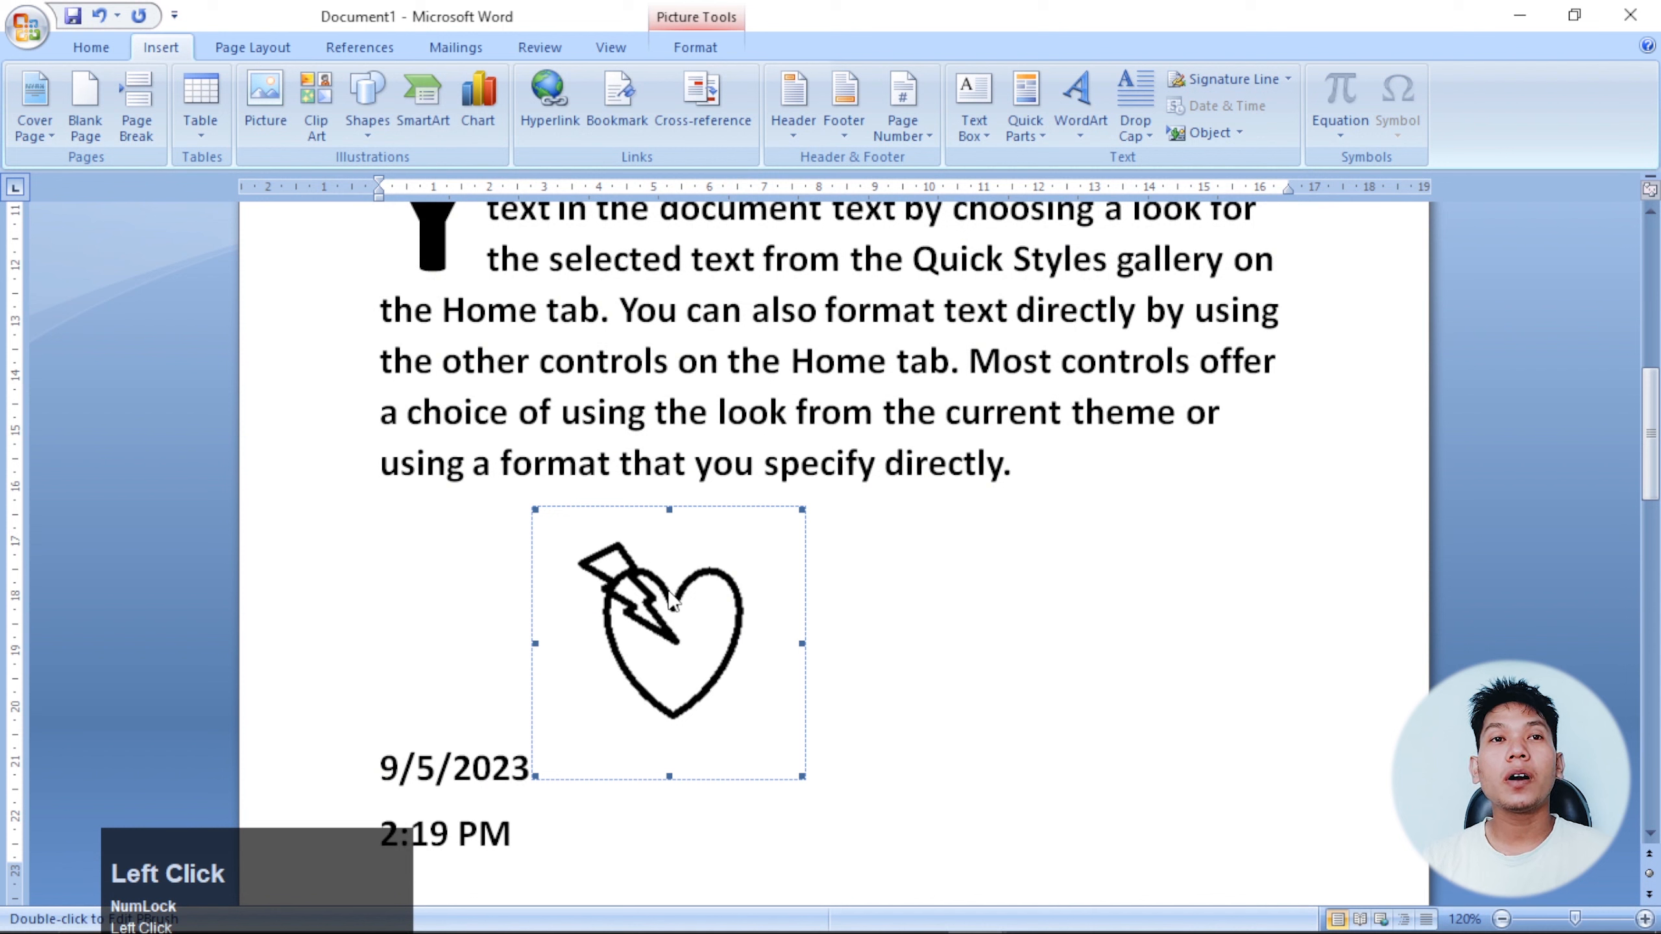
Make the heart picture float over text and move it beside the date lines.
left_click(727, 49)
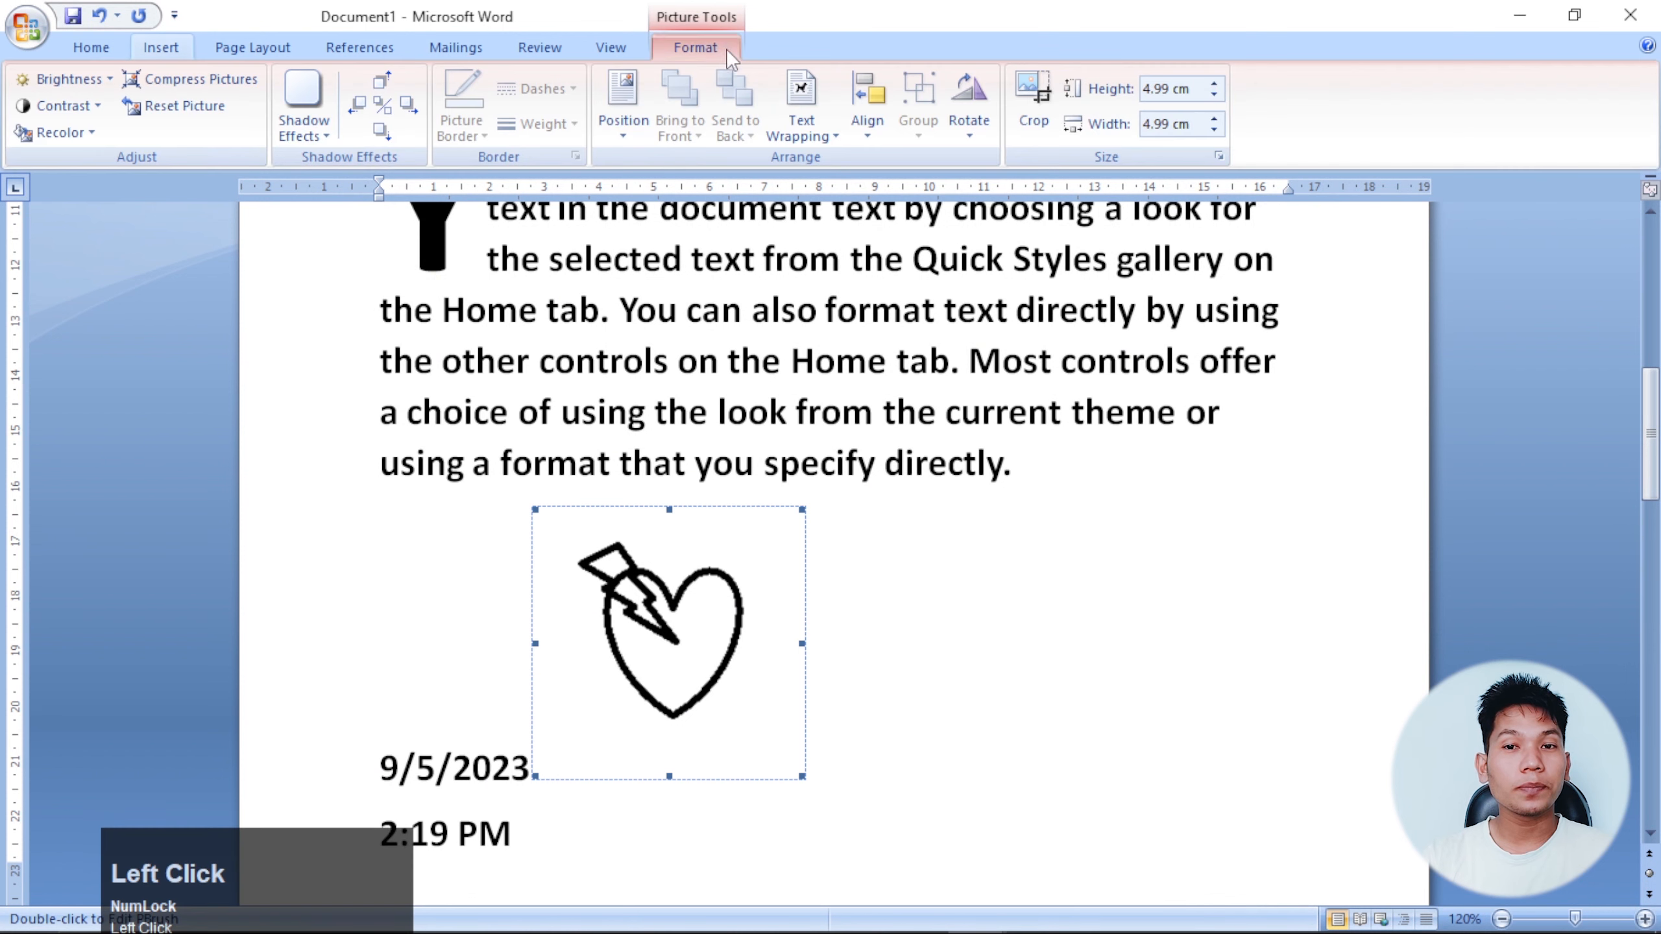
left_click(813, 134)
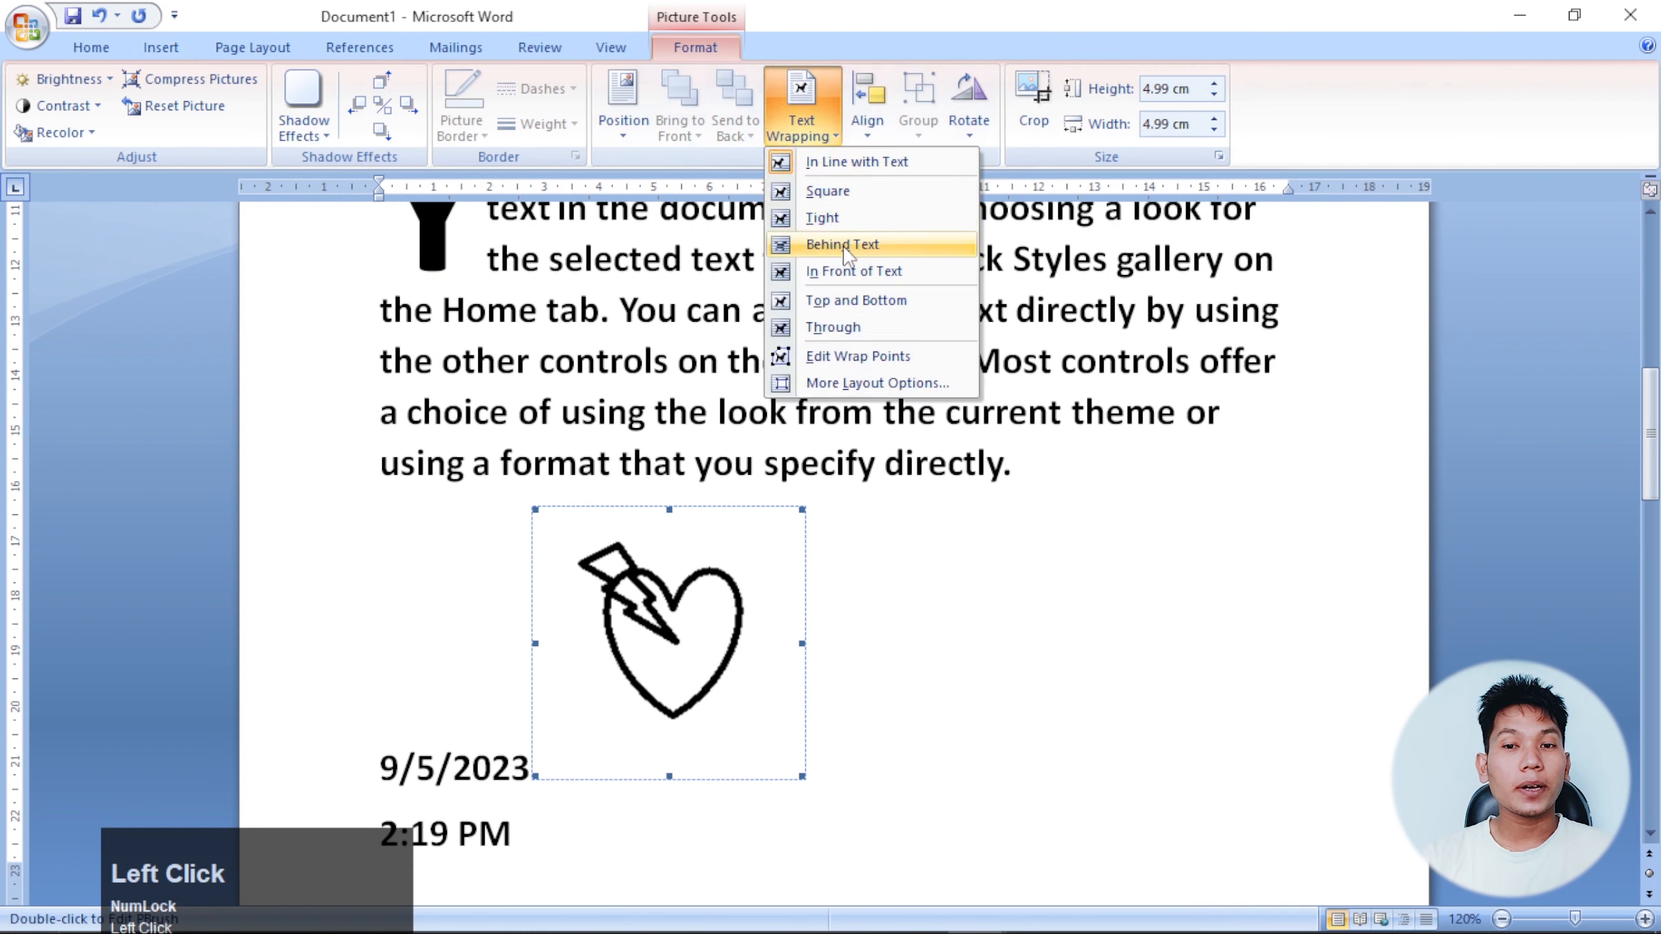
left_click(843, 268)
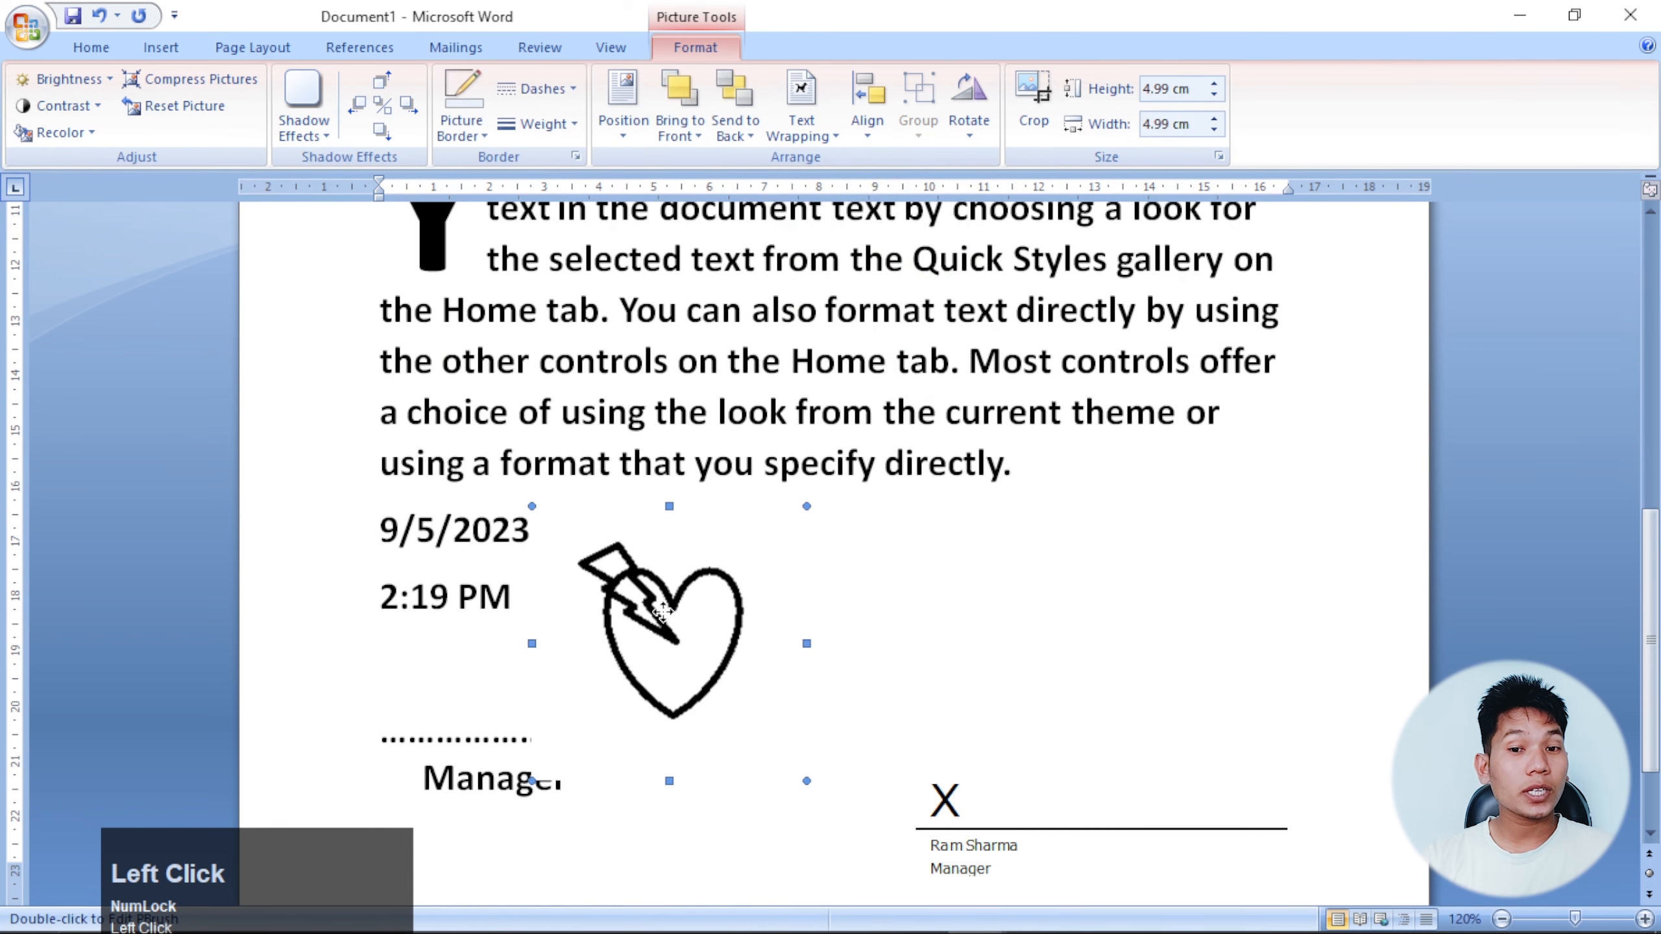
left_click_drag(663, 615, 1019, 612)
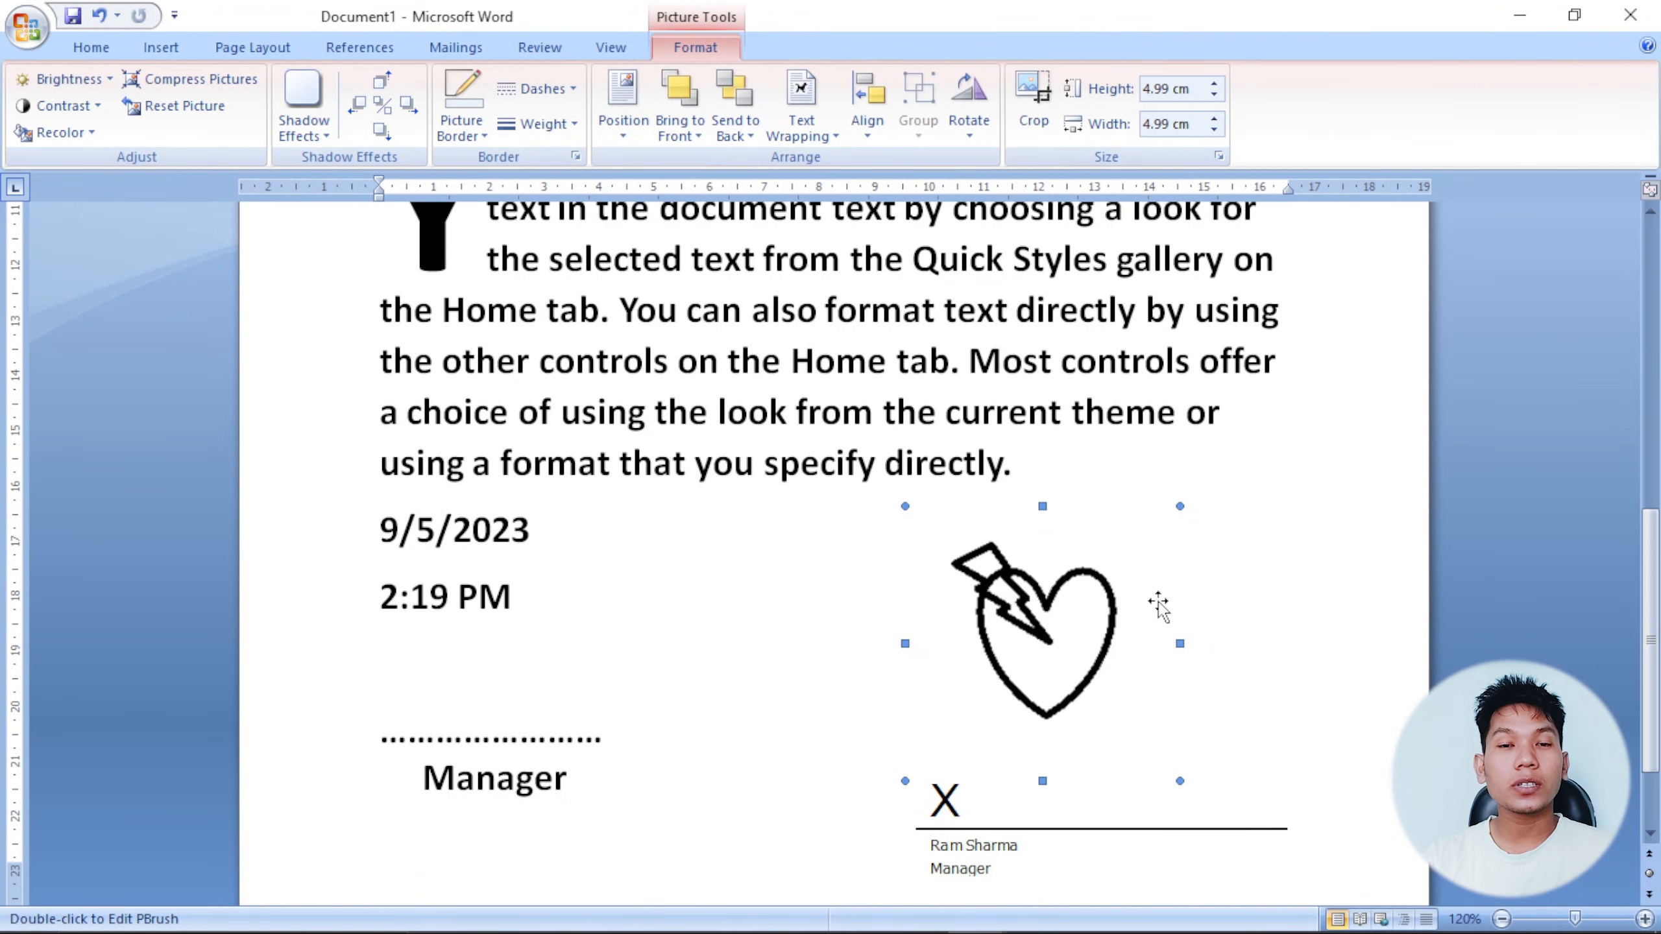
Open the Insert Shapes gallery and close it without adding a shape.
left_click(161, 48)
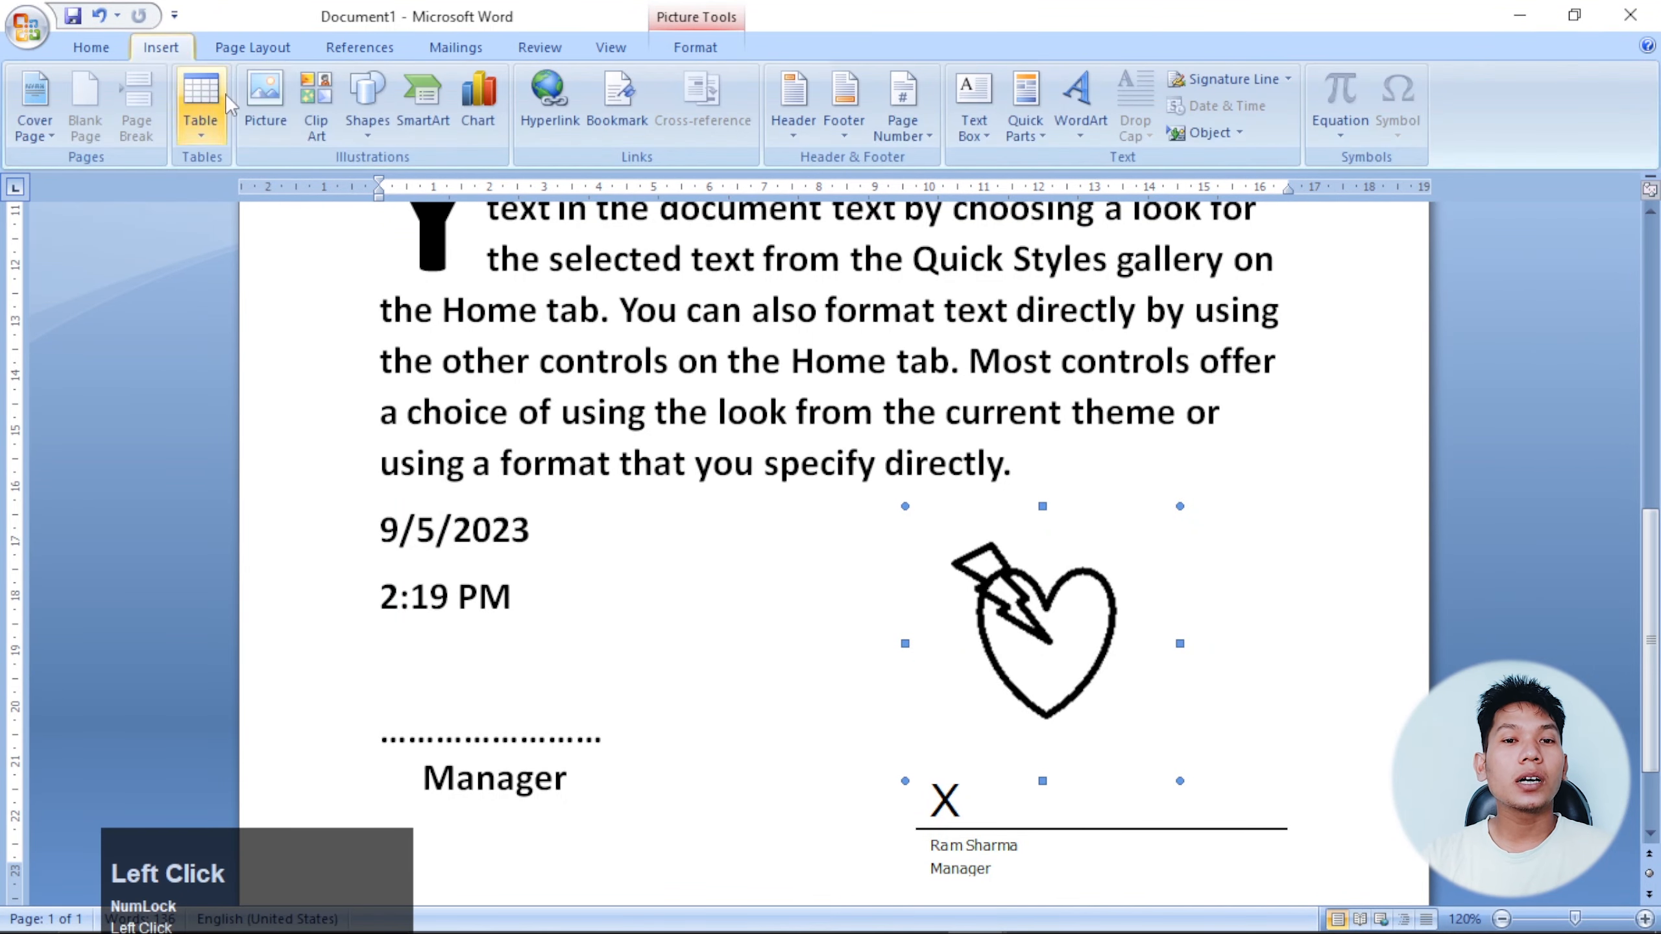
left_click(368, 124)
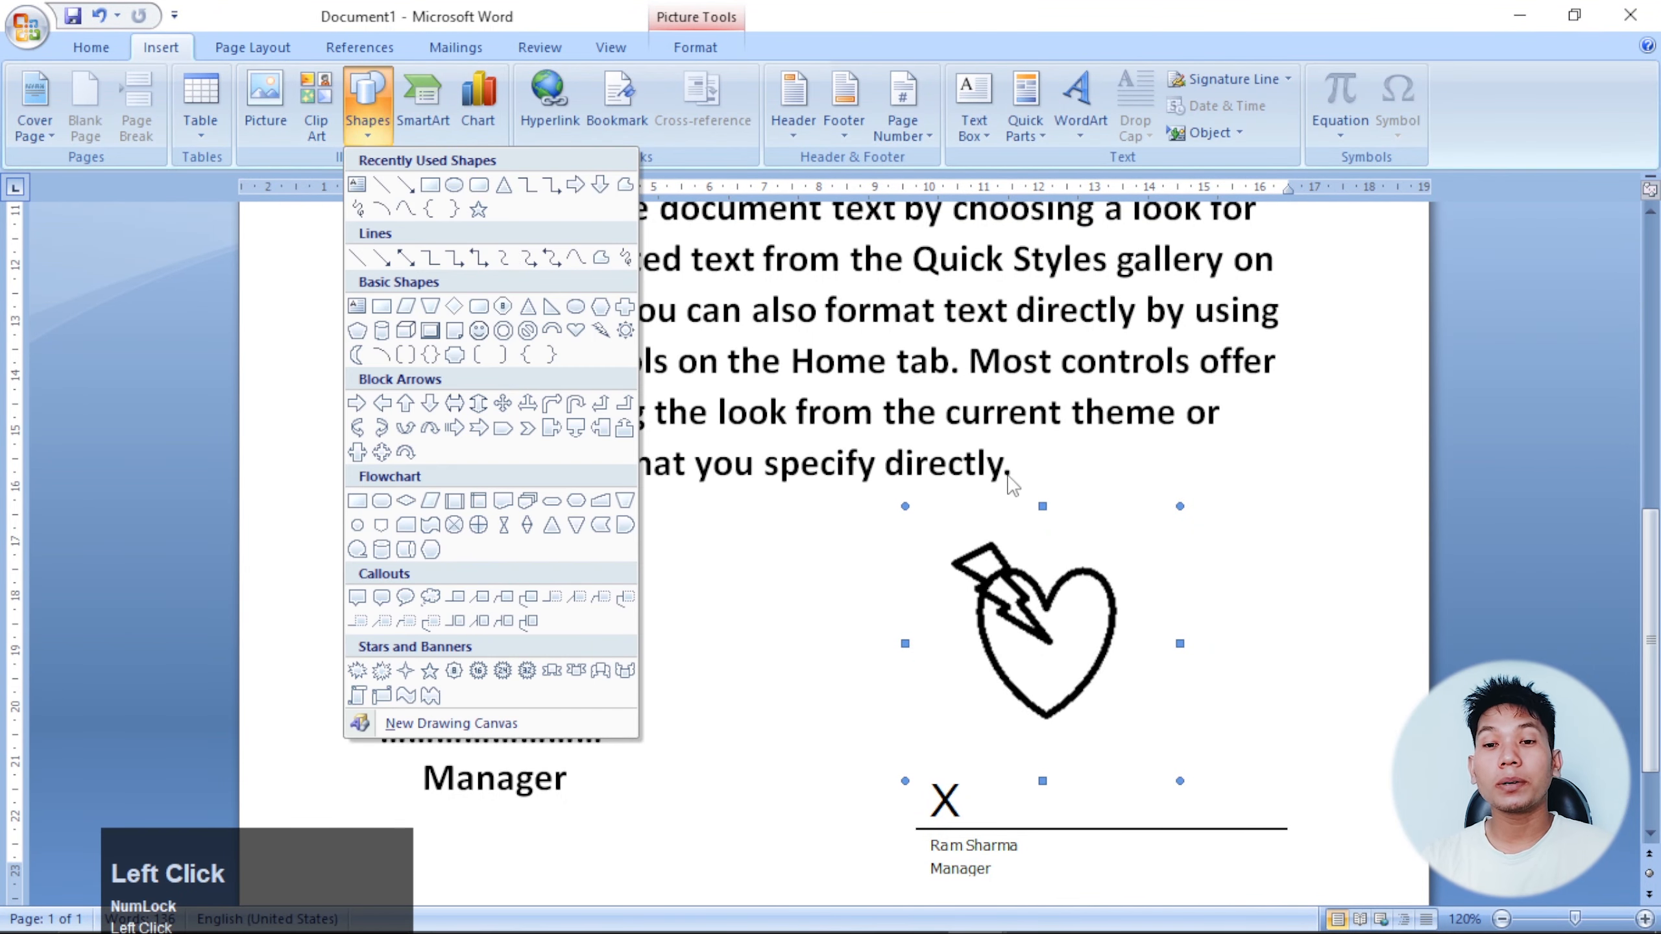
left_click(1085, 625)
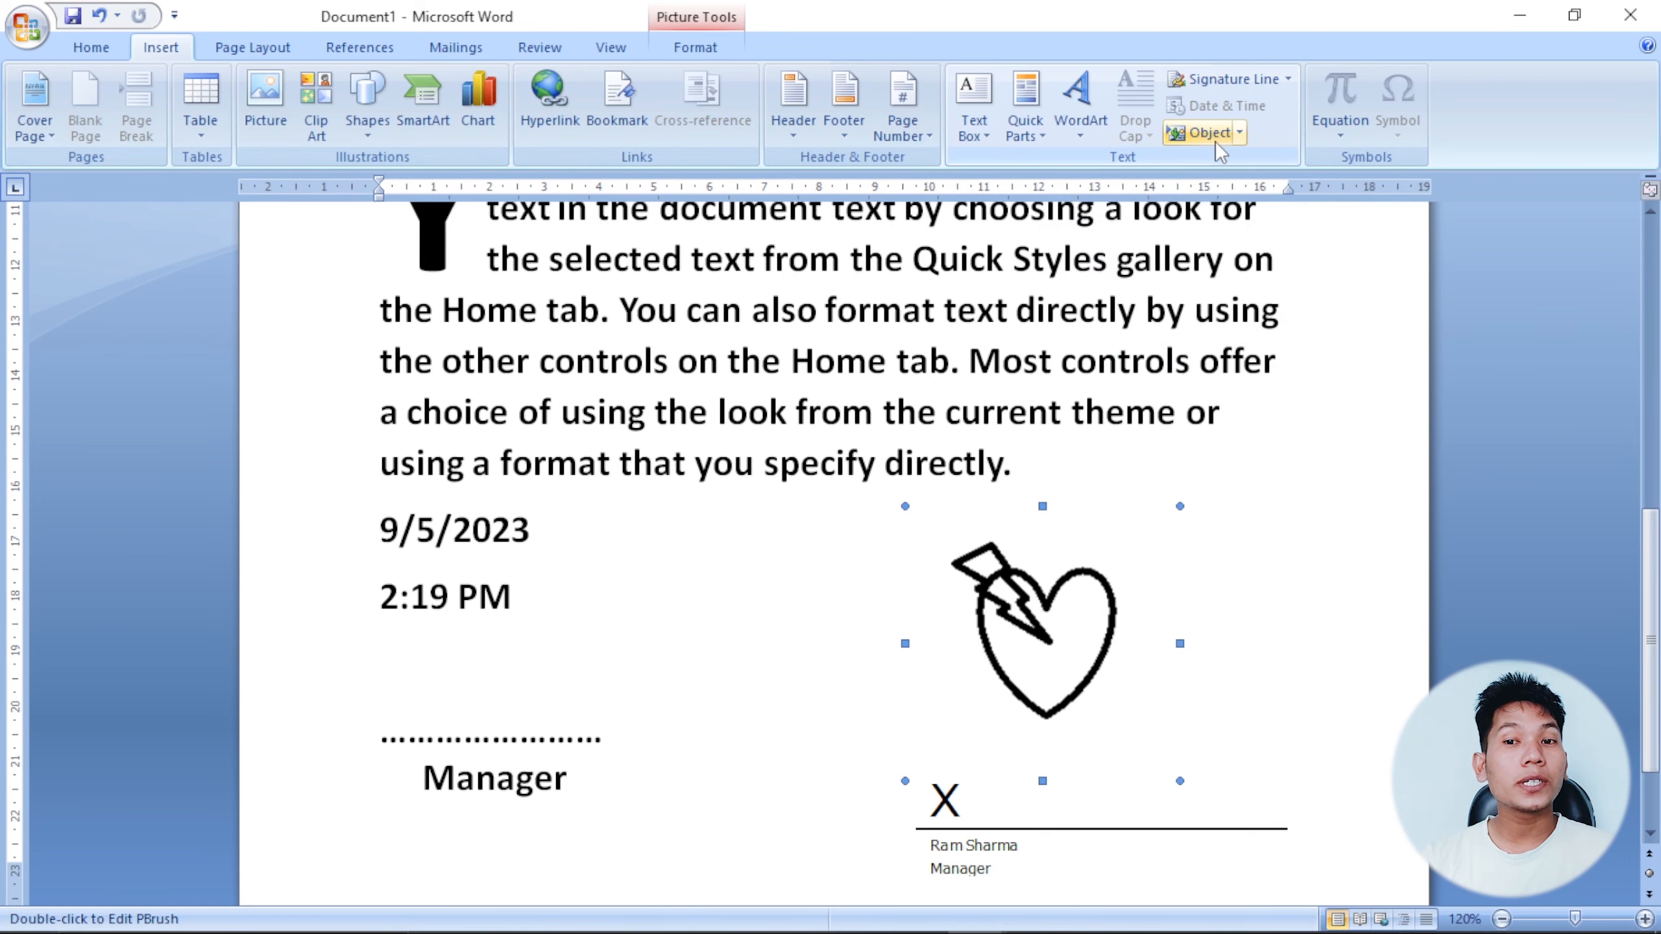
Open the recent Drop Cap document full-screen and type 'Date:-' before its date.
scroll(934, 472, "up", 3)
scroll(934, 472, "up", 2)
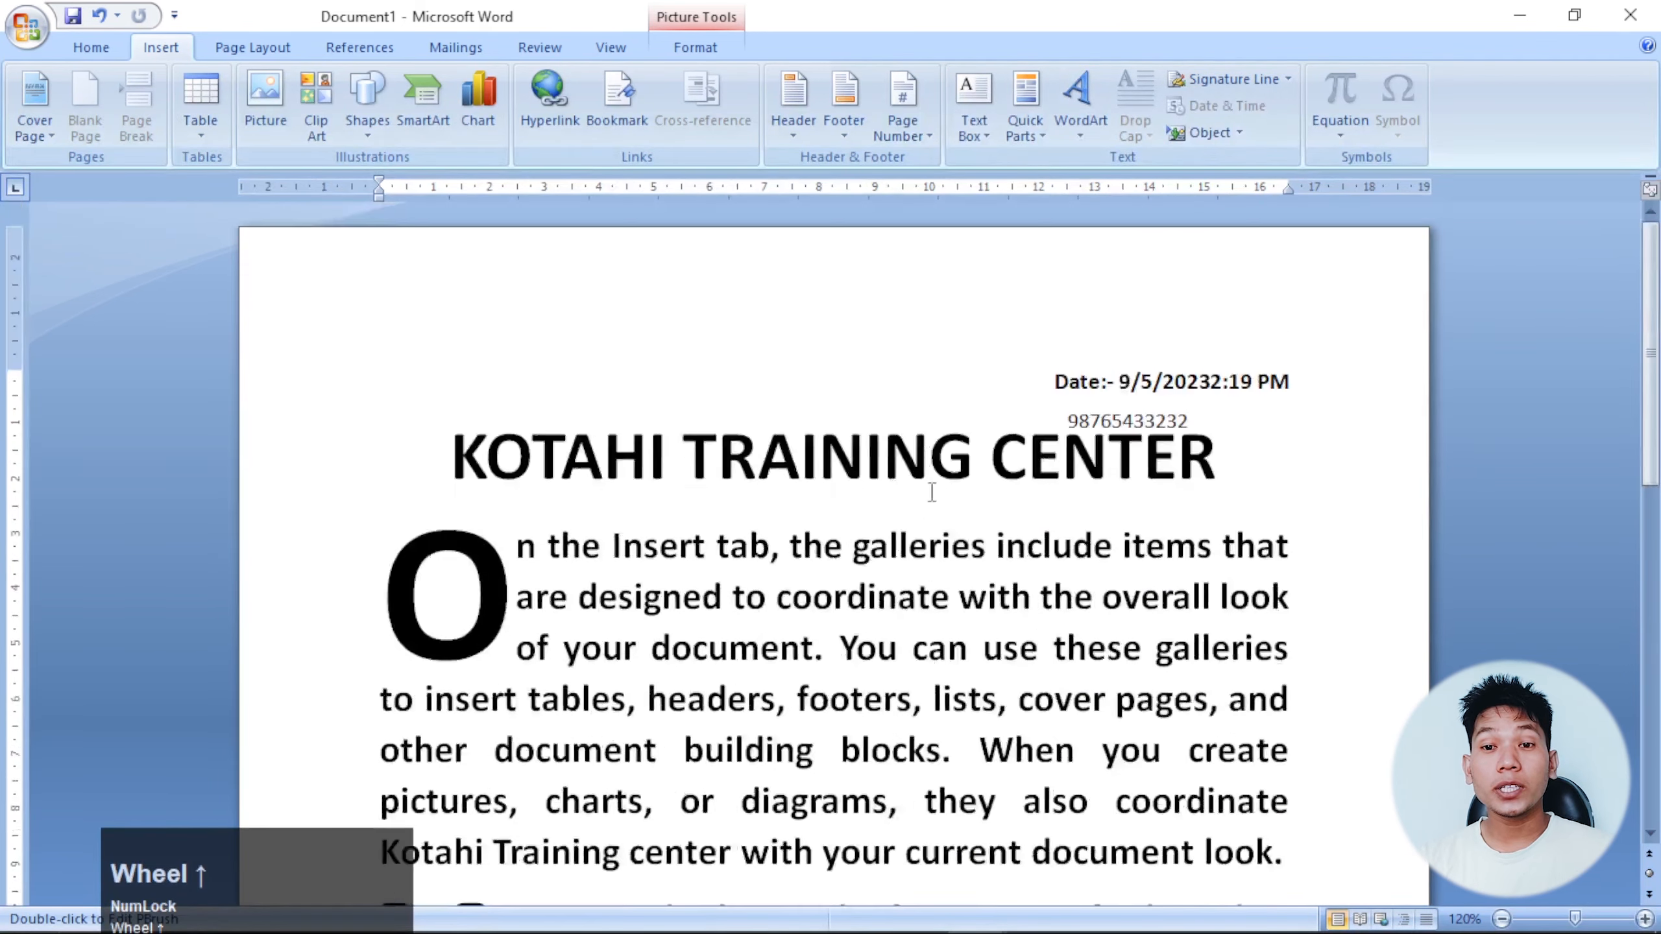
scroll(933, 472, "down", 3)
left_click(29, 32)
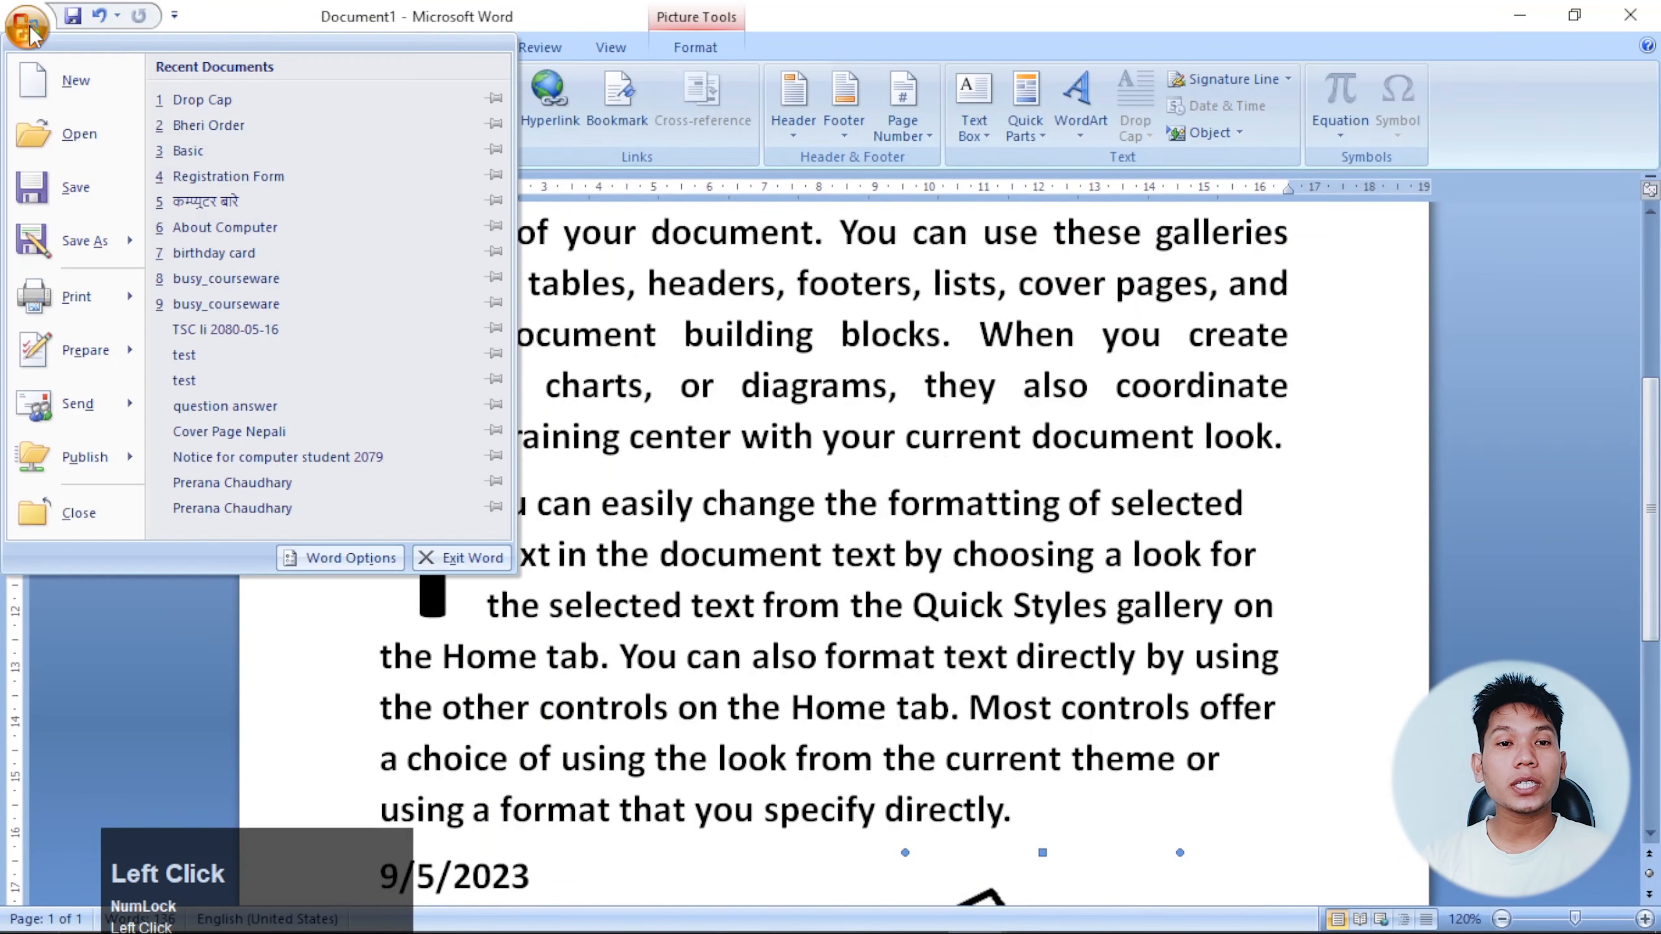
left_click(216, 100)
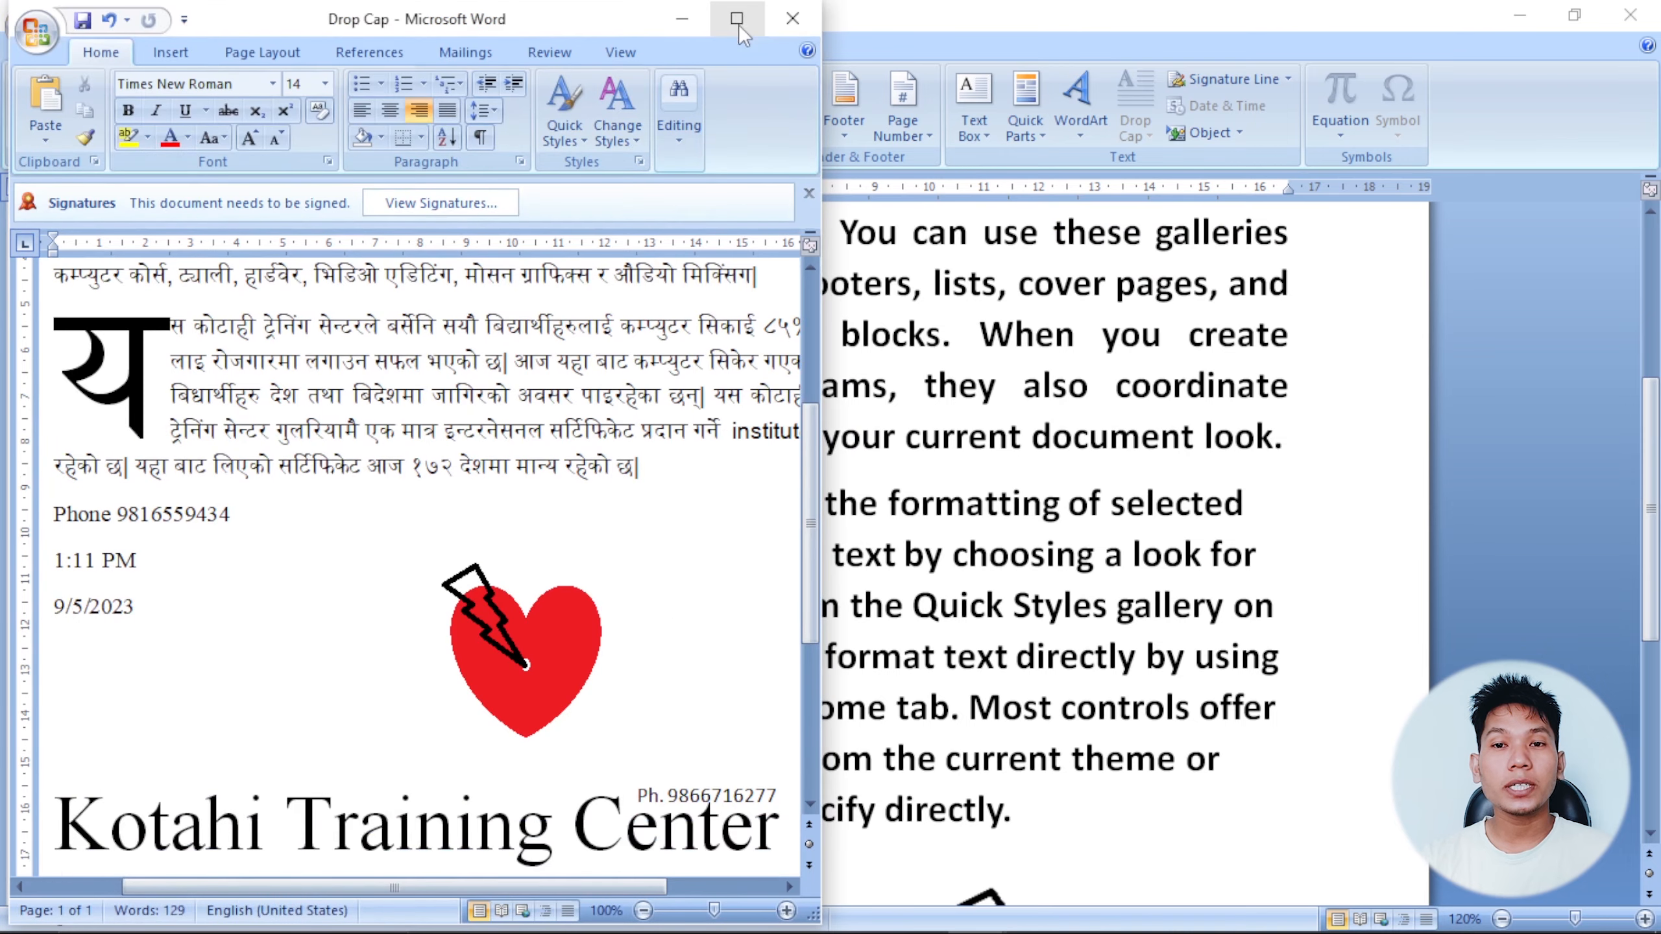
left_click(737, 25)
scroll(929, 411, "up", 5)
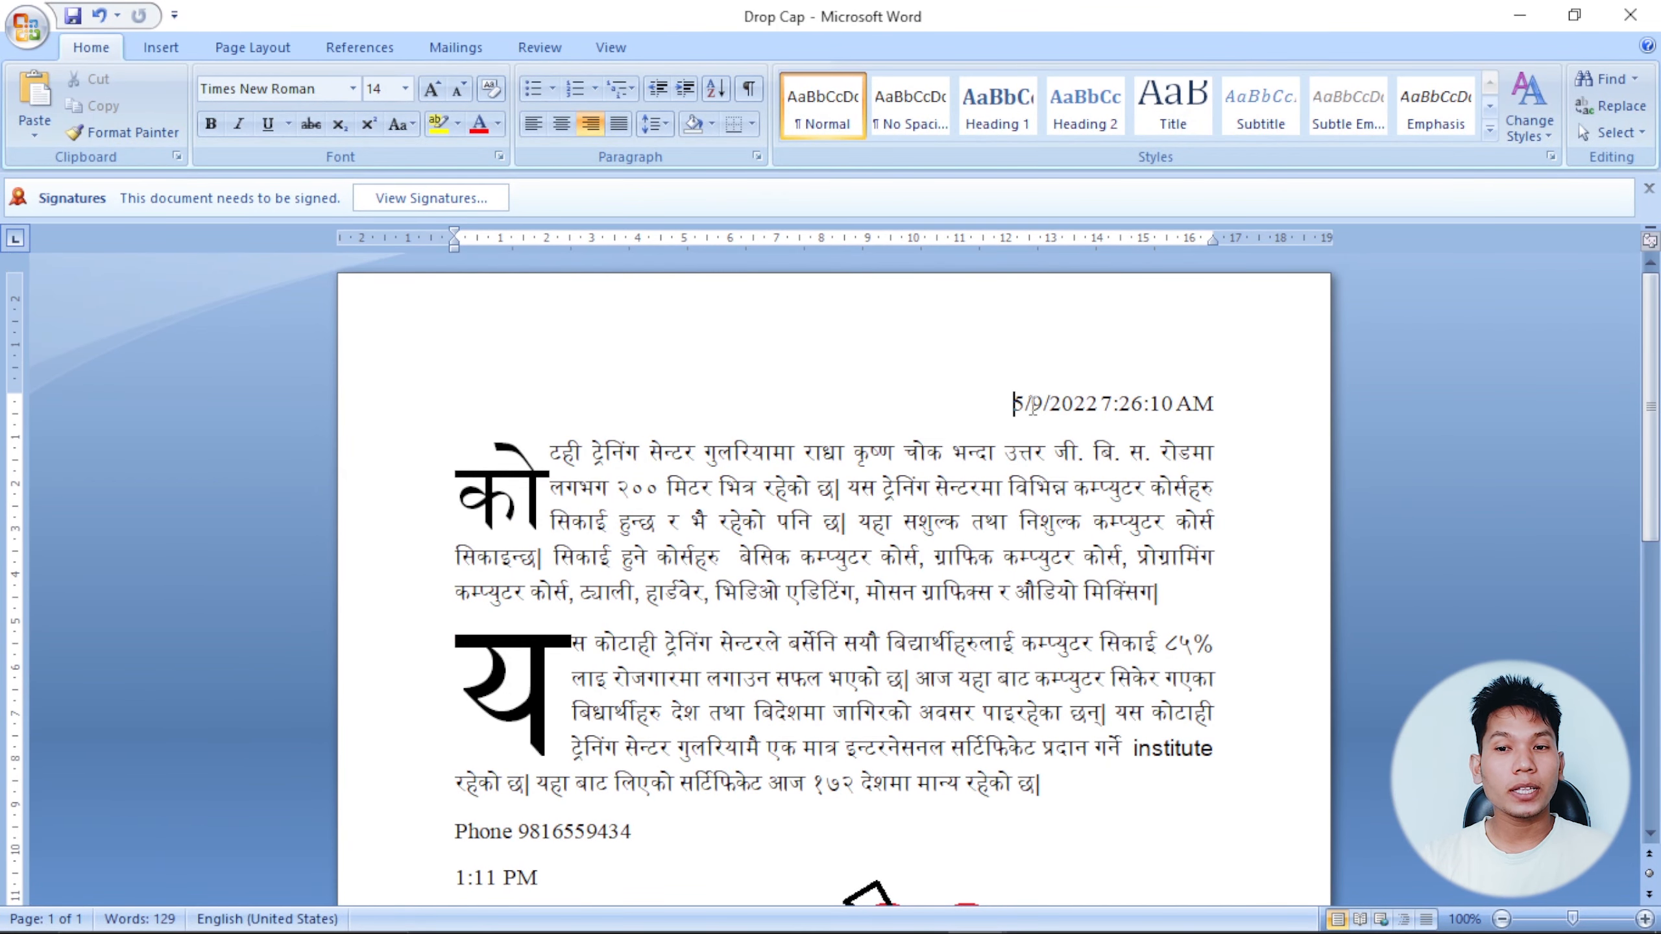
type("Date:-")
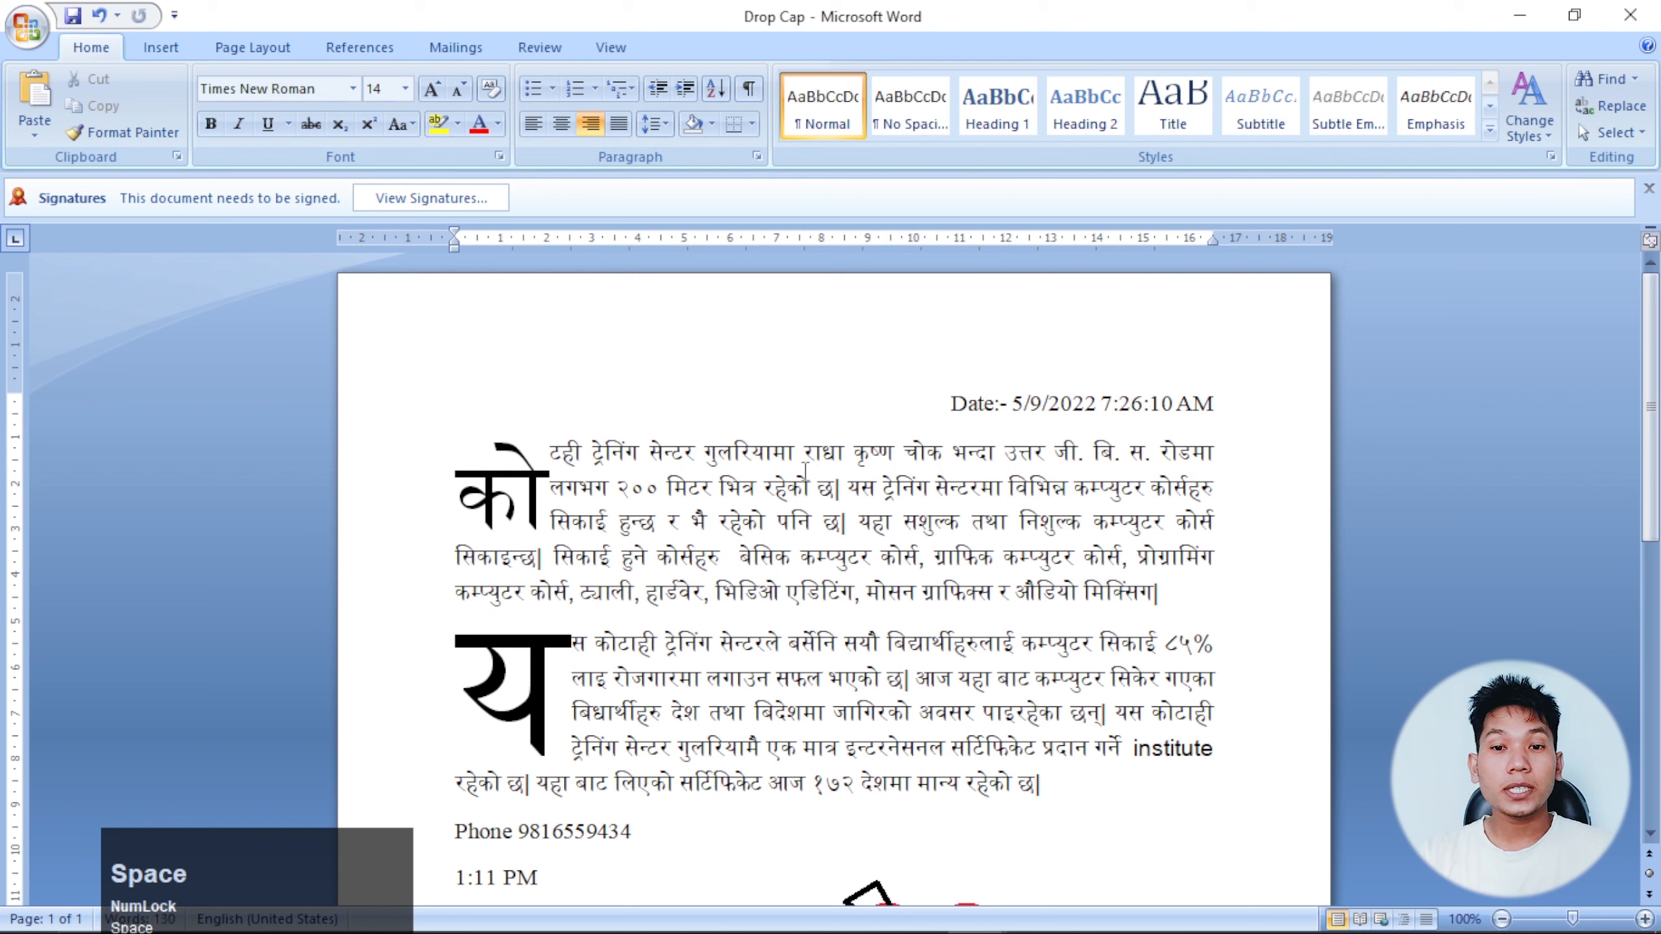
Inspect the first paragraph, the large य drop cap and the phone number field.
left_click_drag(552, 452, 1170, 592)
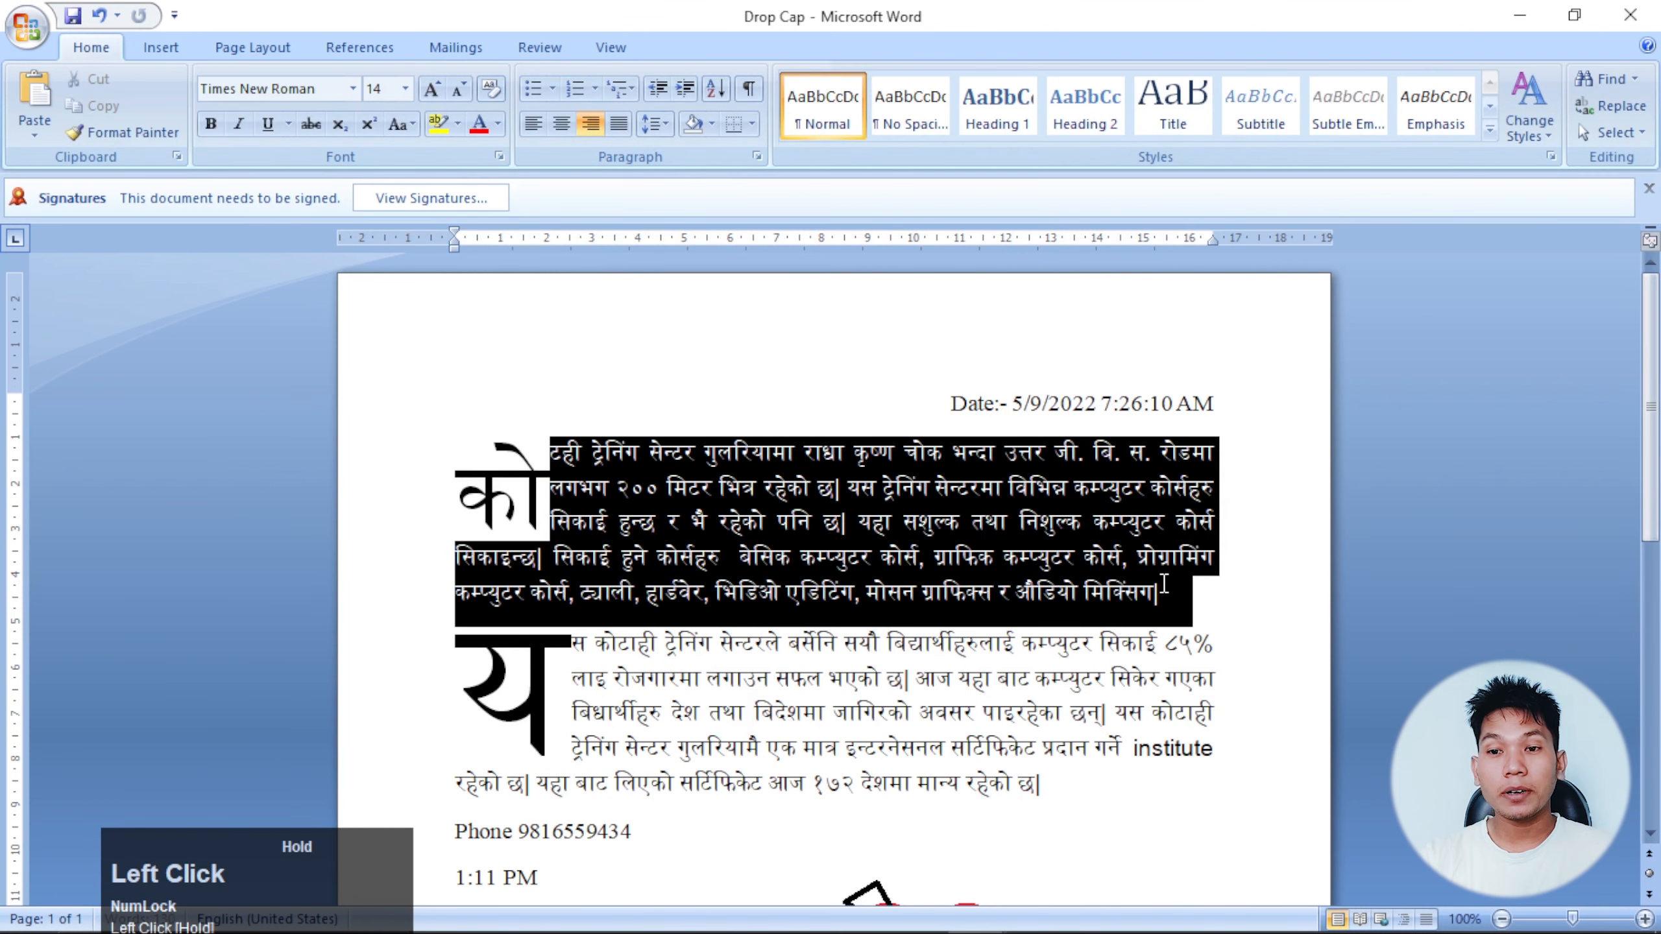
left_click(553, 526)
scroll(553, 527, "down", 1)
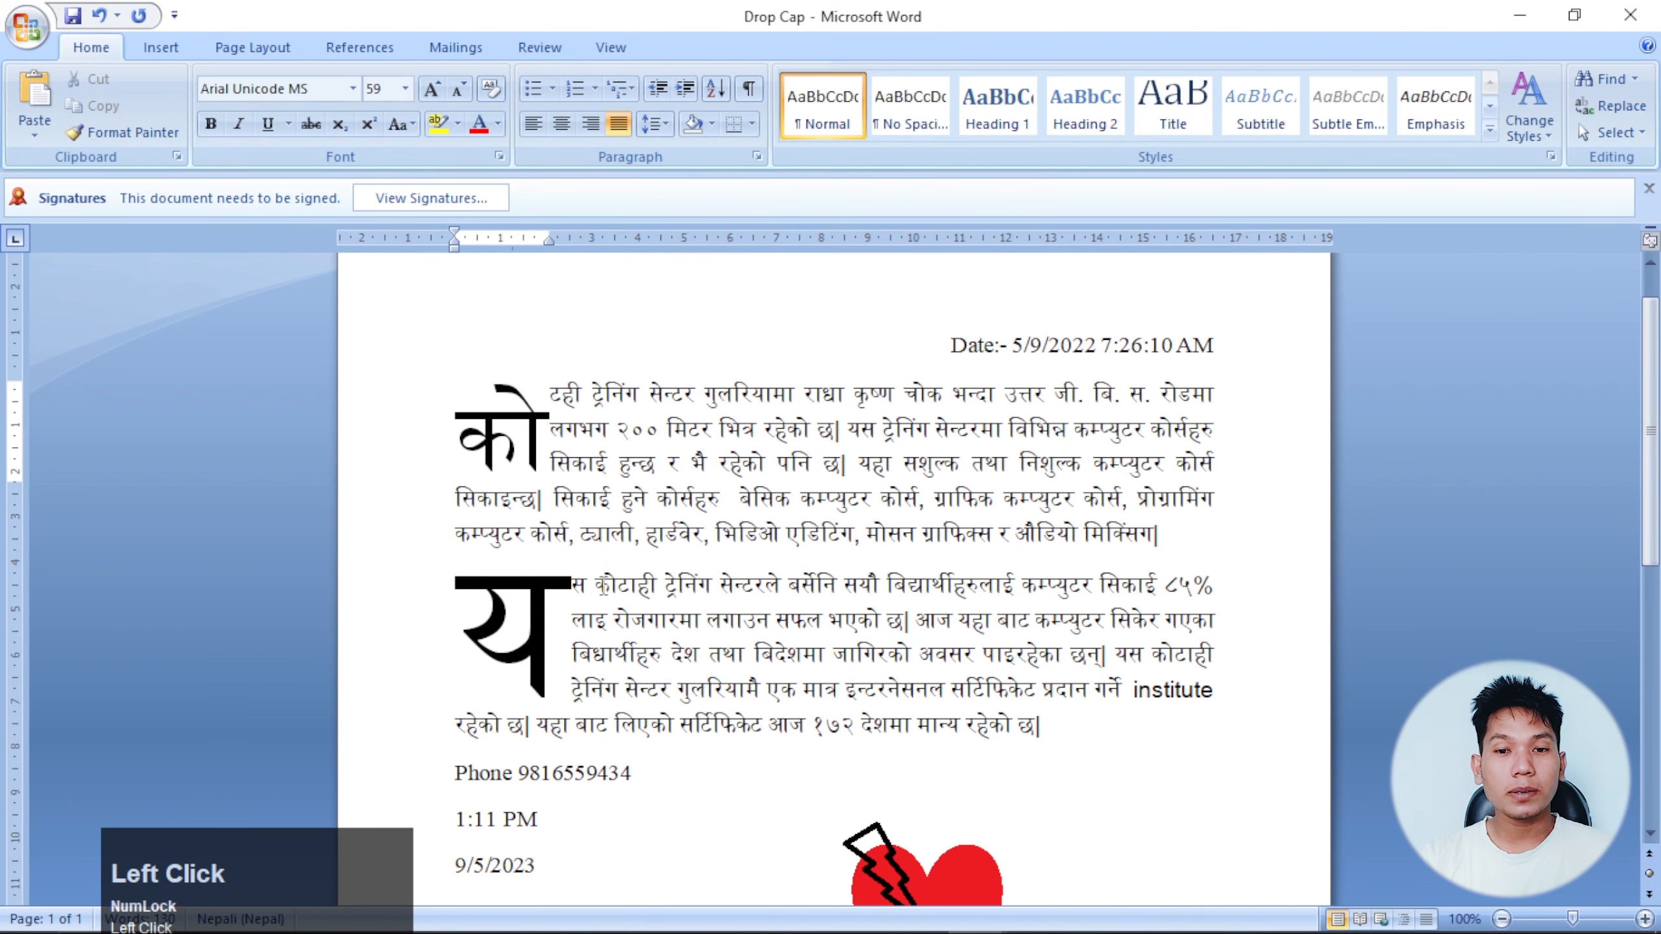
left_click_drag(594, 585, 949, 691)
left_click(484, 605)
scroll(484, 605, "down", 3)
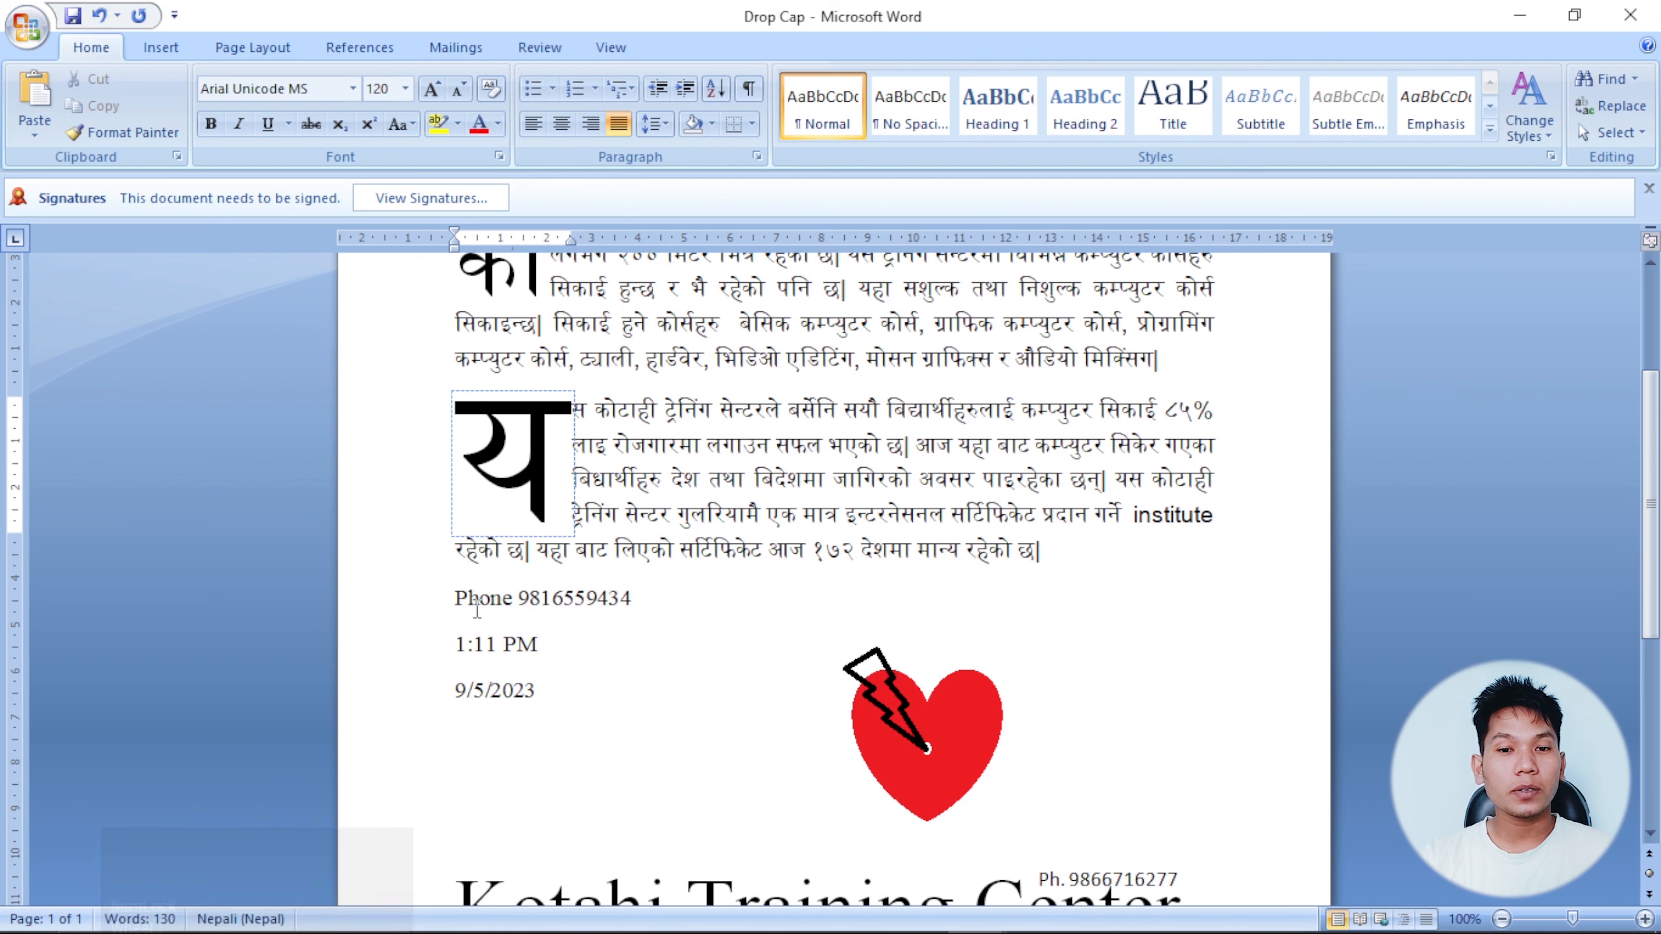
left_click(575, 600)
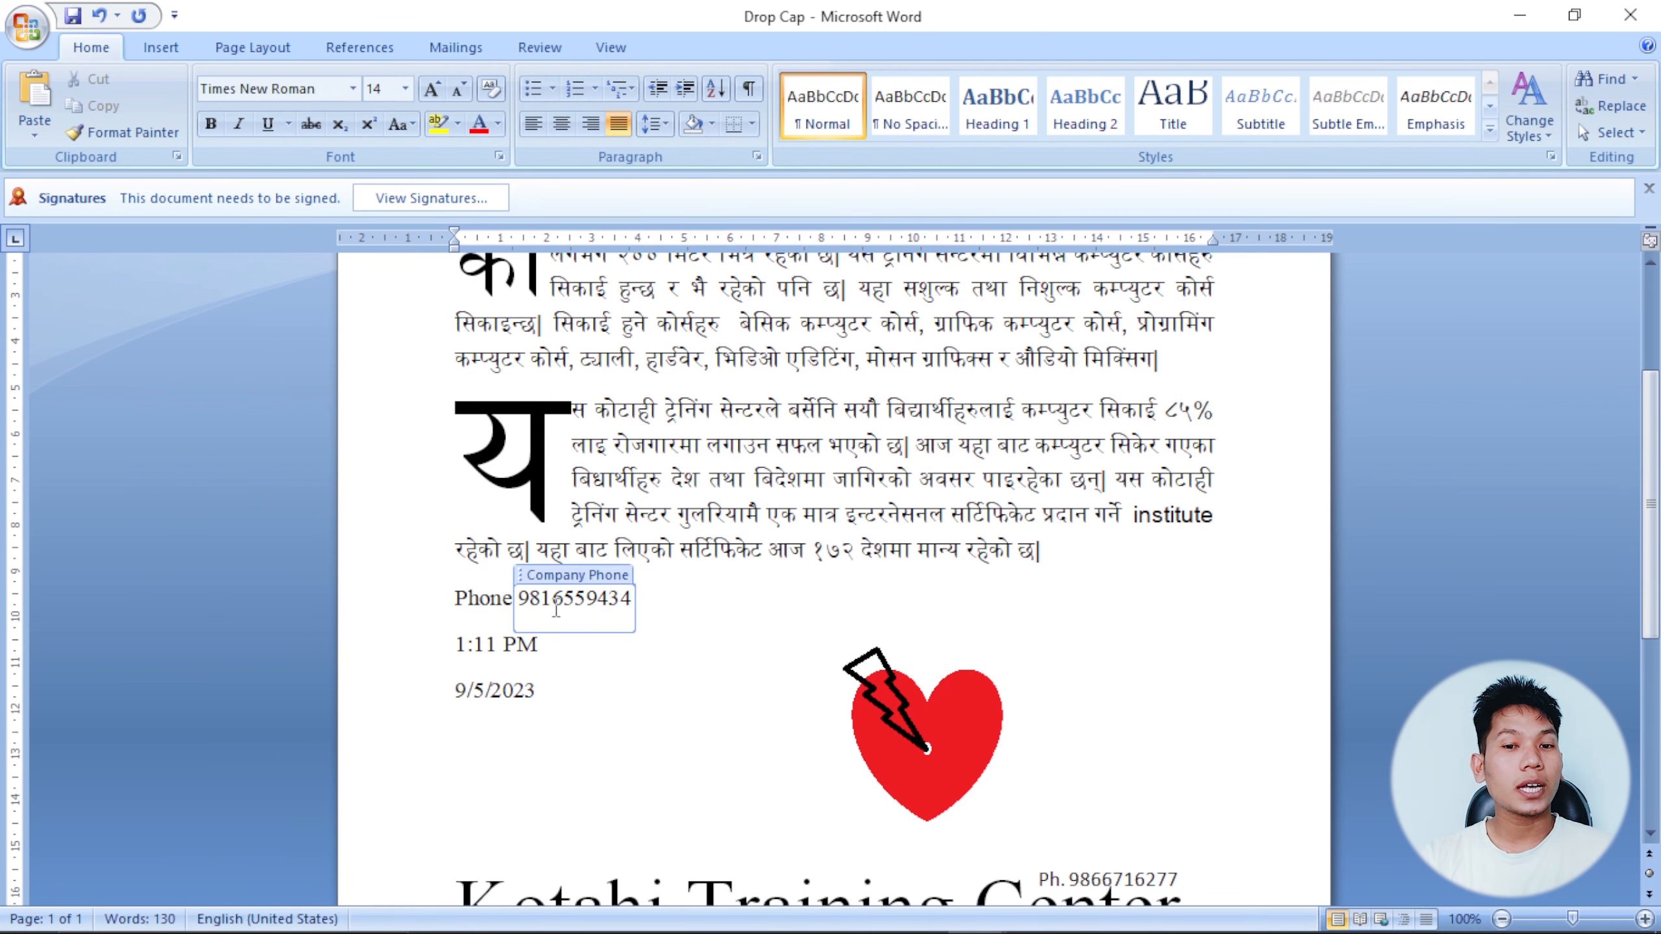
left_click(492, 598)
Check the 1:11 PM time field, red heart picture, title, phone text box and signature line.
left_click(517, 644)
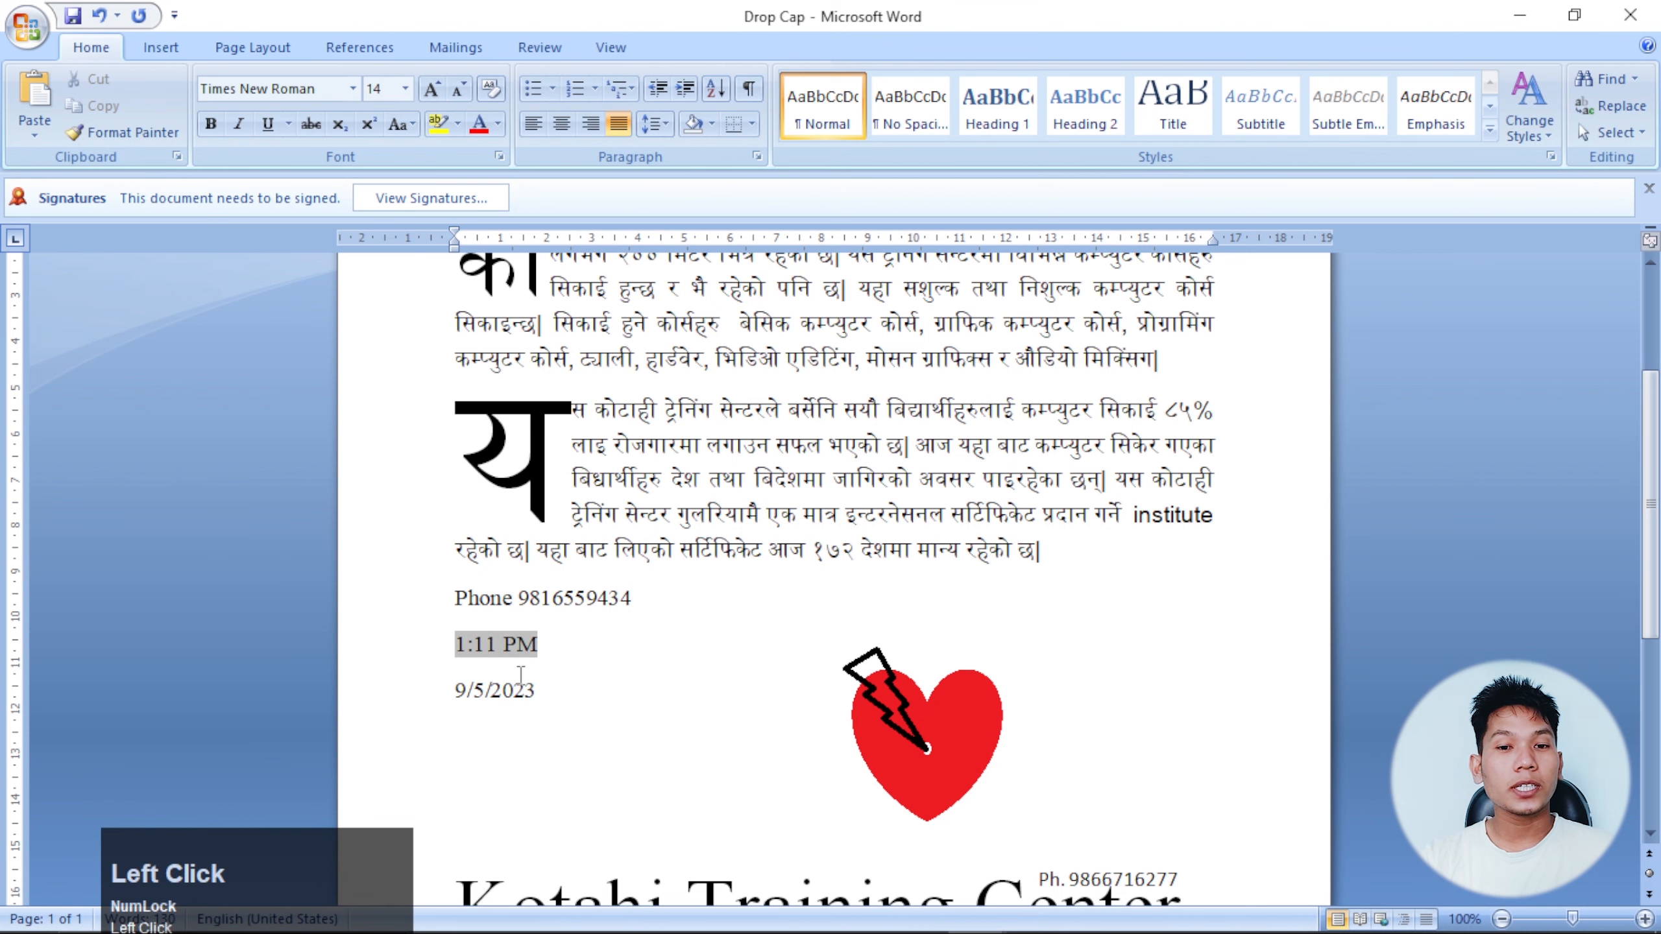
left_click(851, 659)
scroll(850, 654, "down", 3)
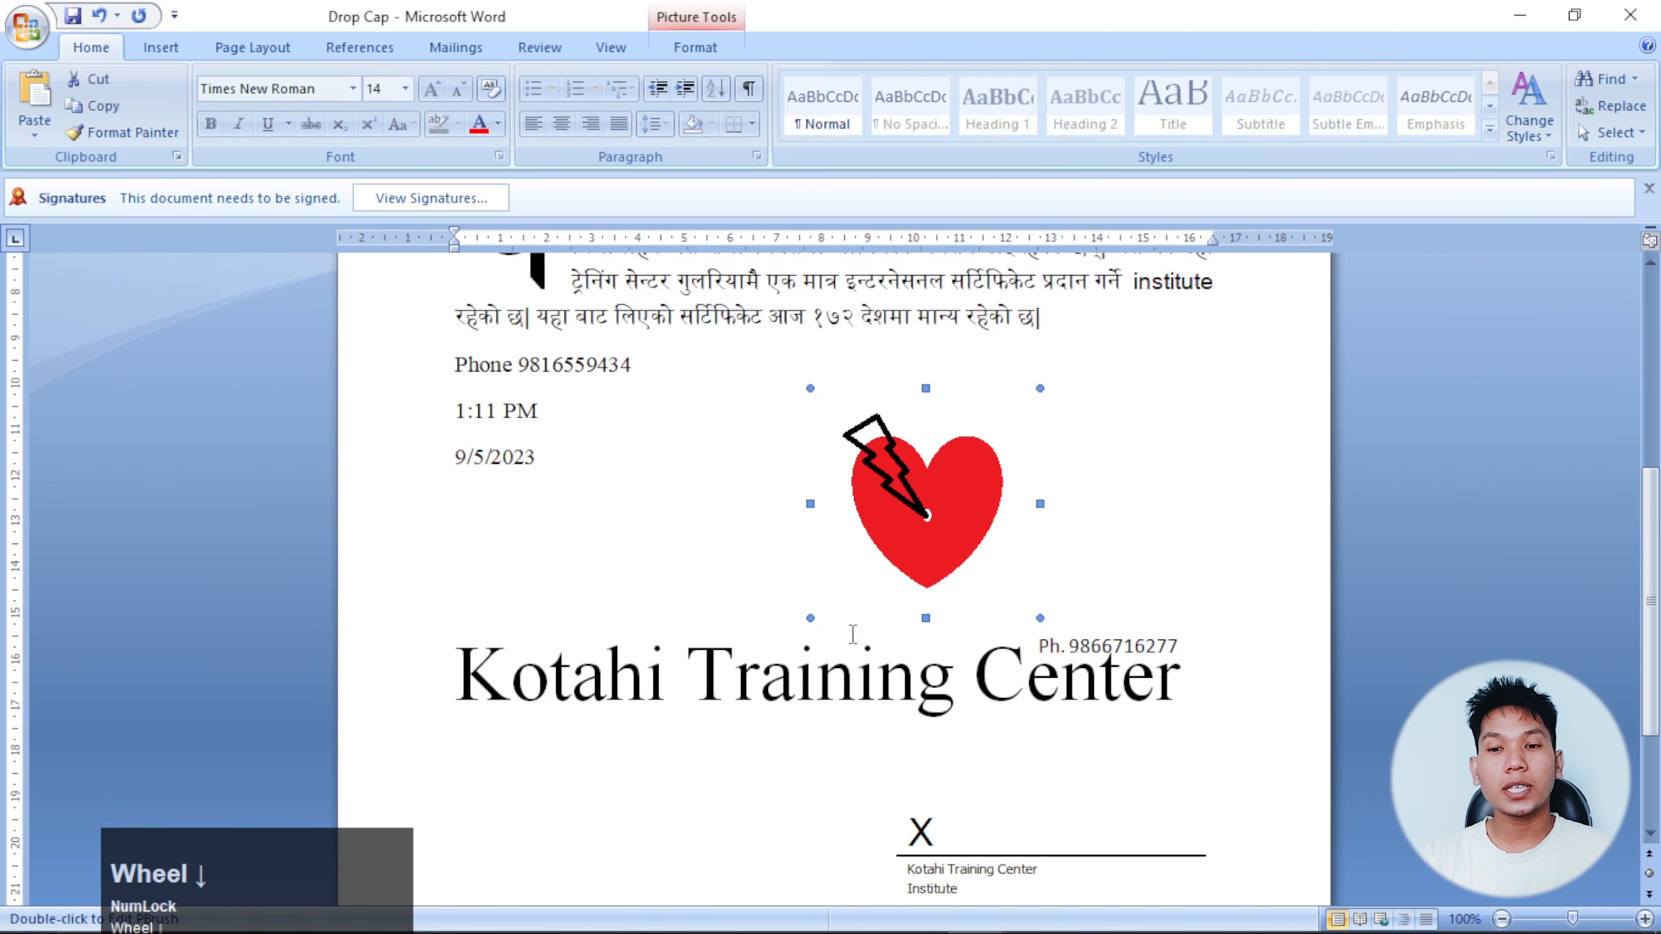
left_click(608, 625)
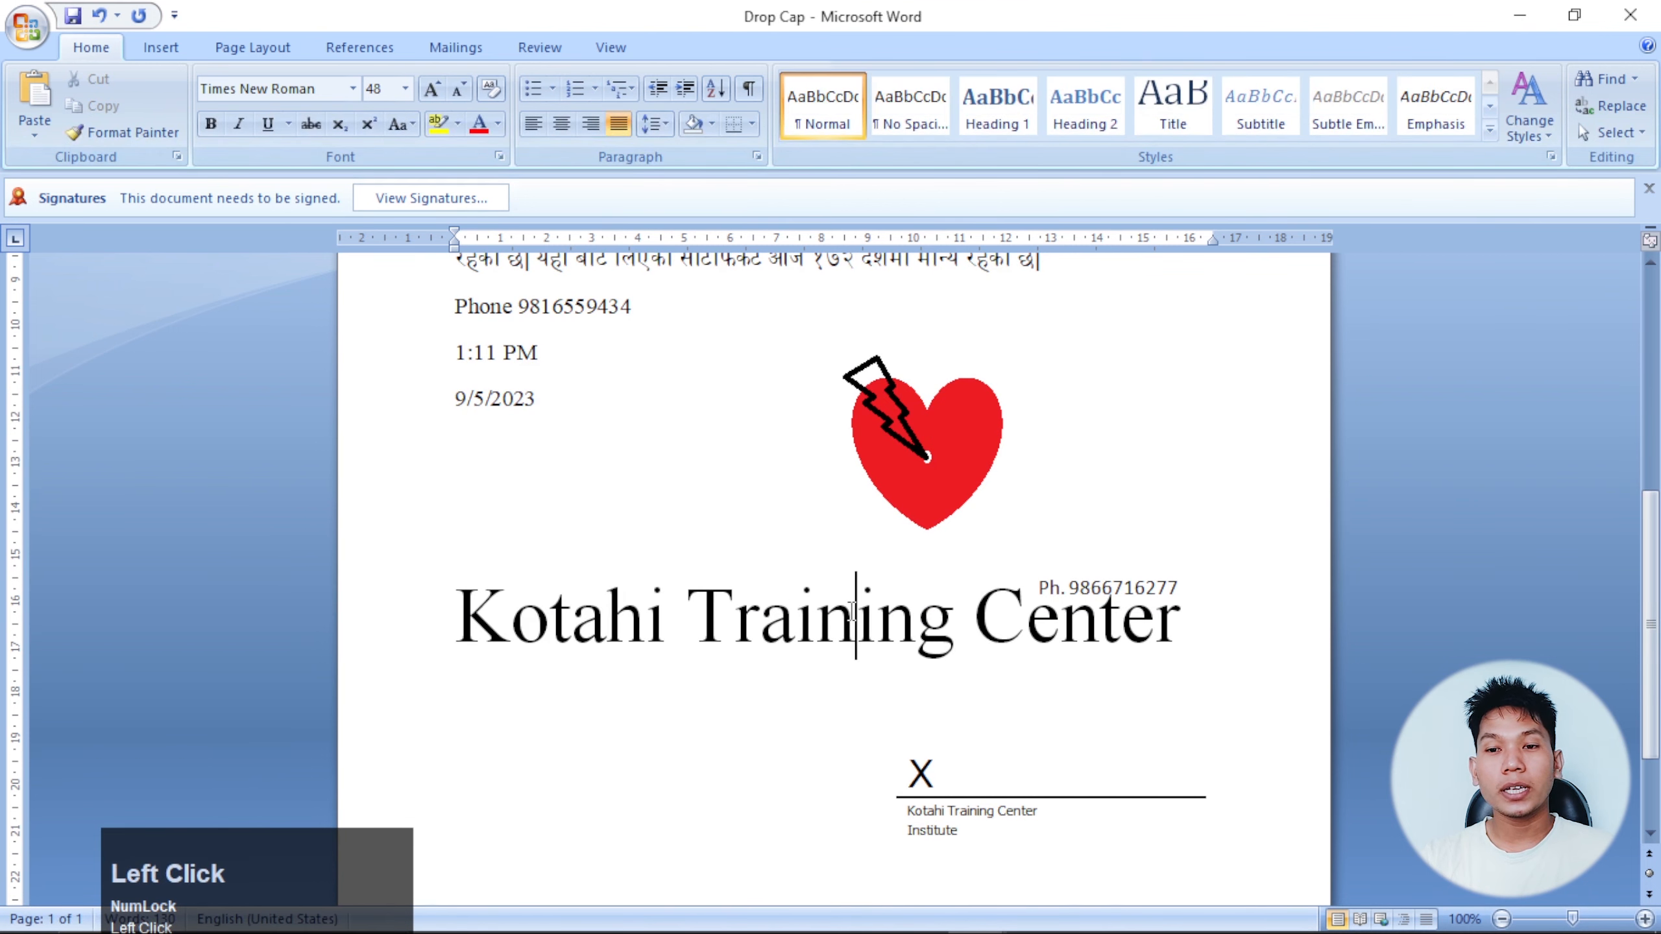
left_click(1045, 588)
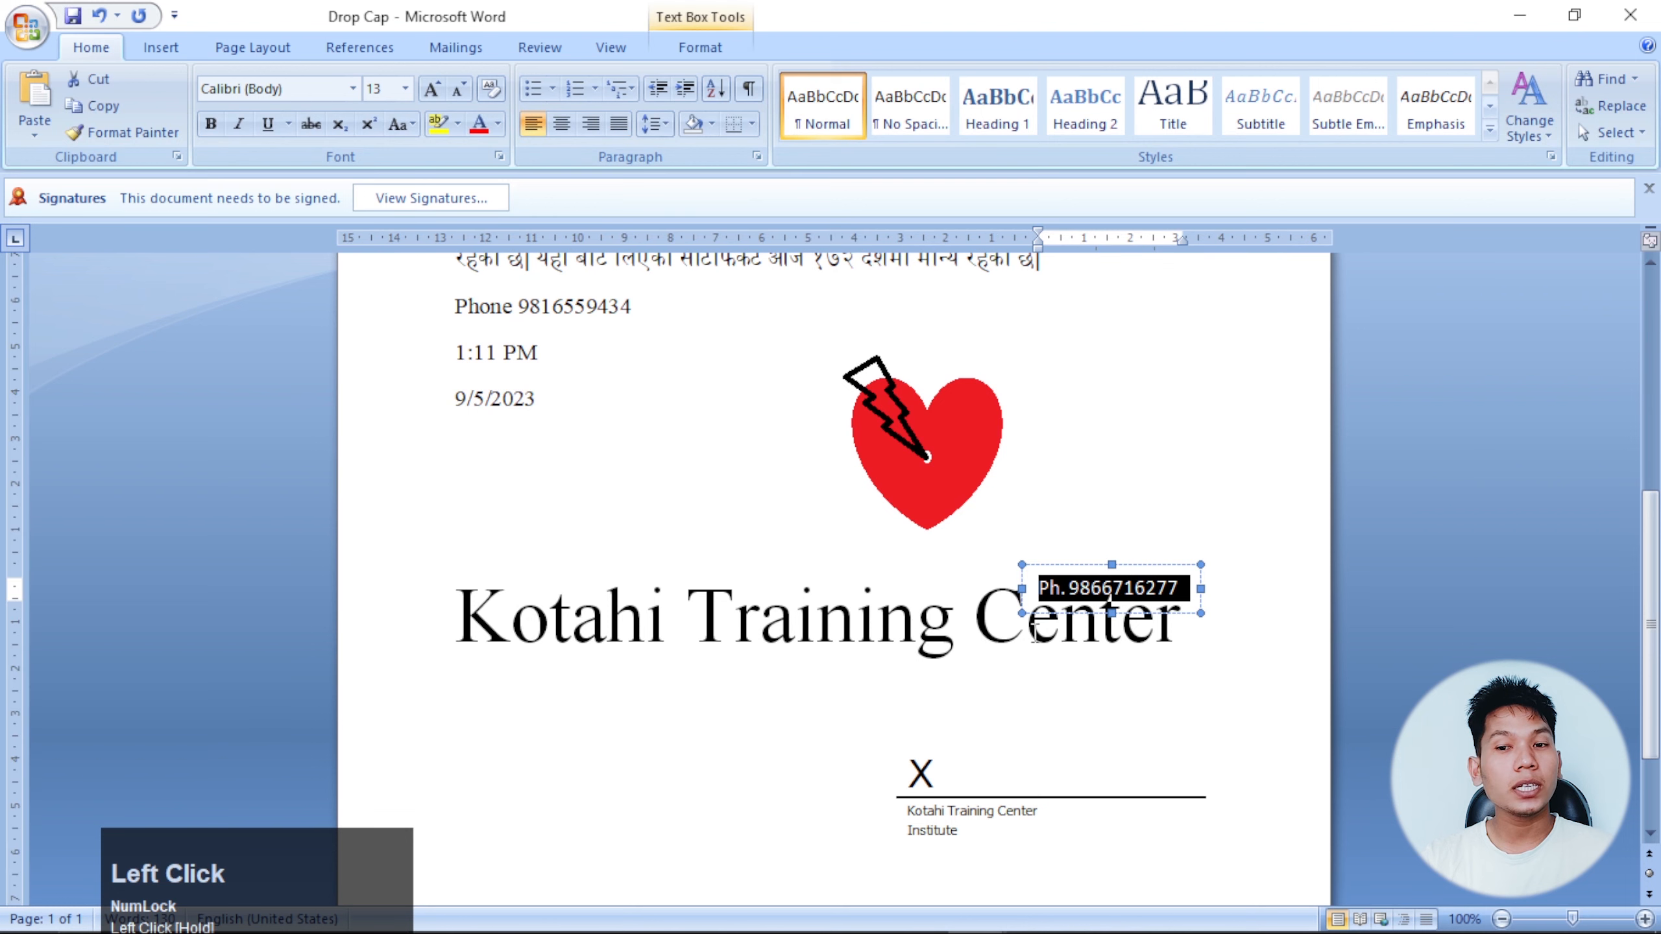
left_click(1032, 636)
scroll(1018, 639, "down", 3)
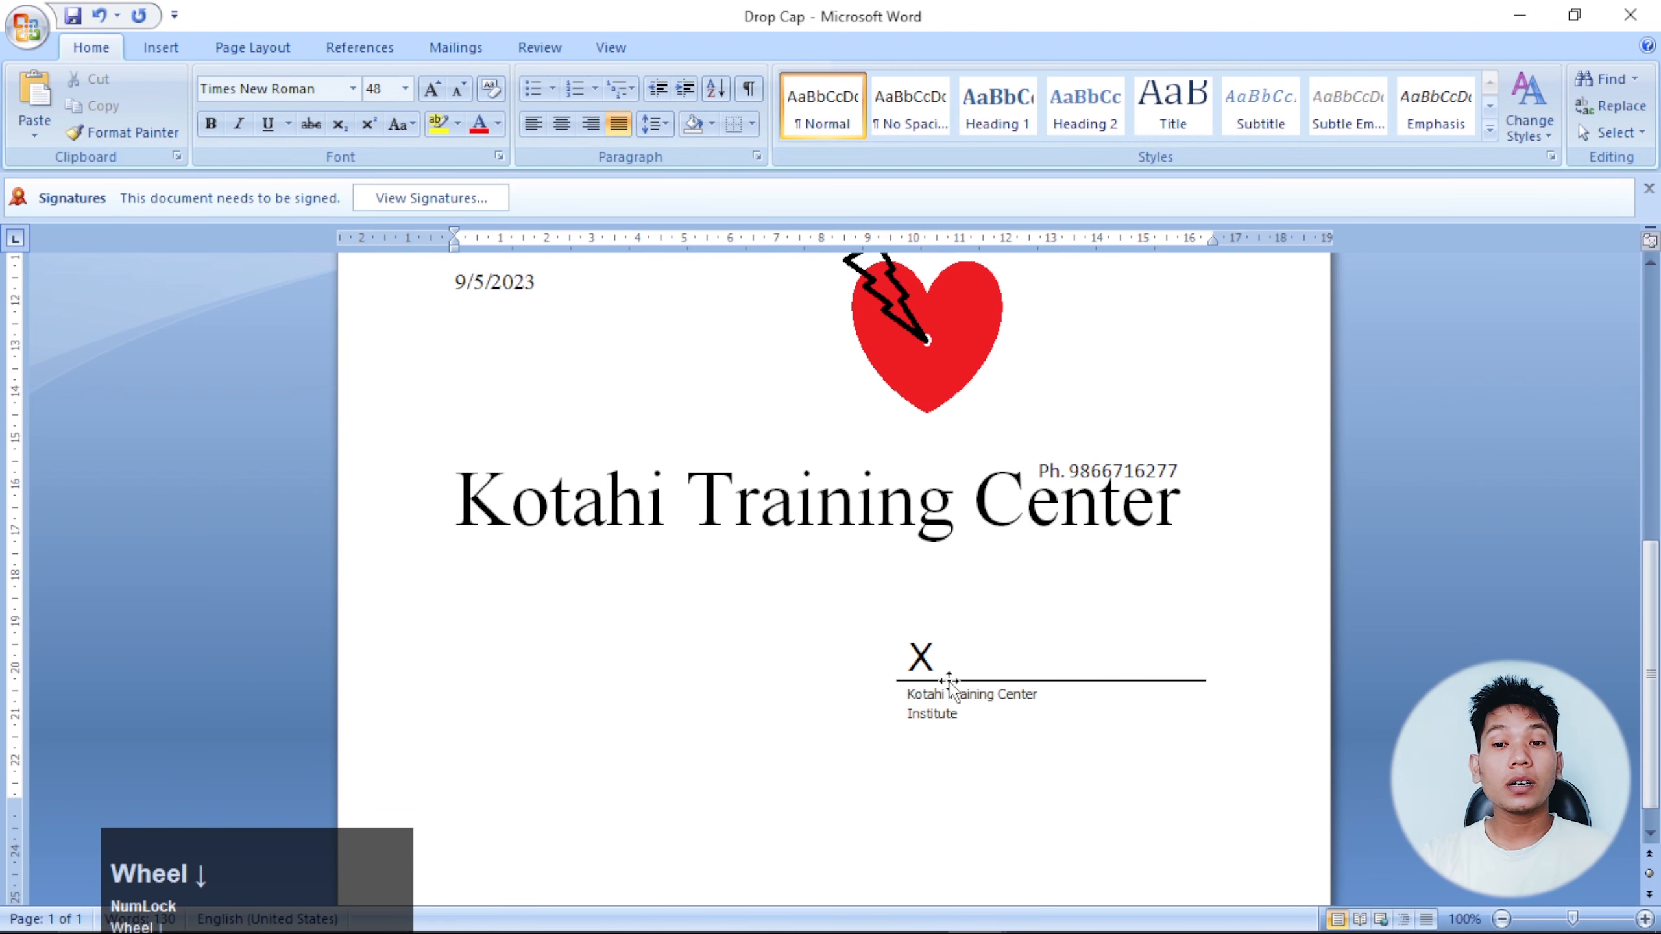
left_click(947, 682)
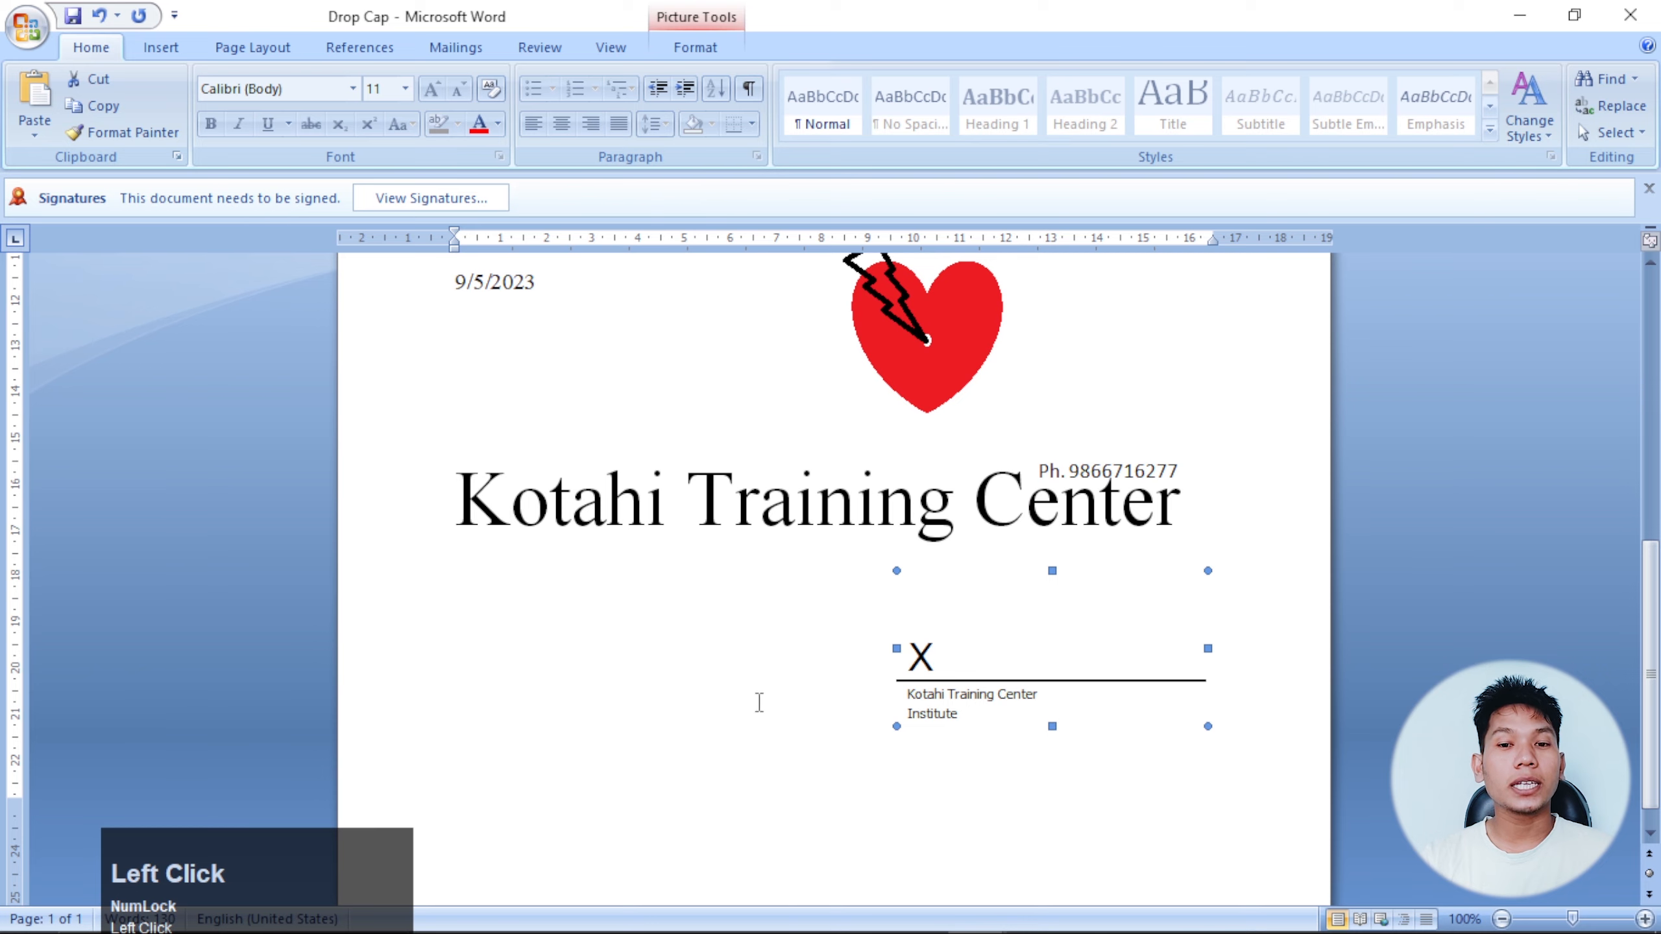
scroll(971, 630, "up", 15)
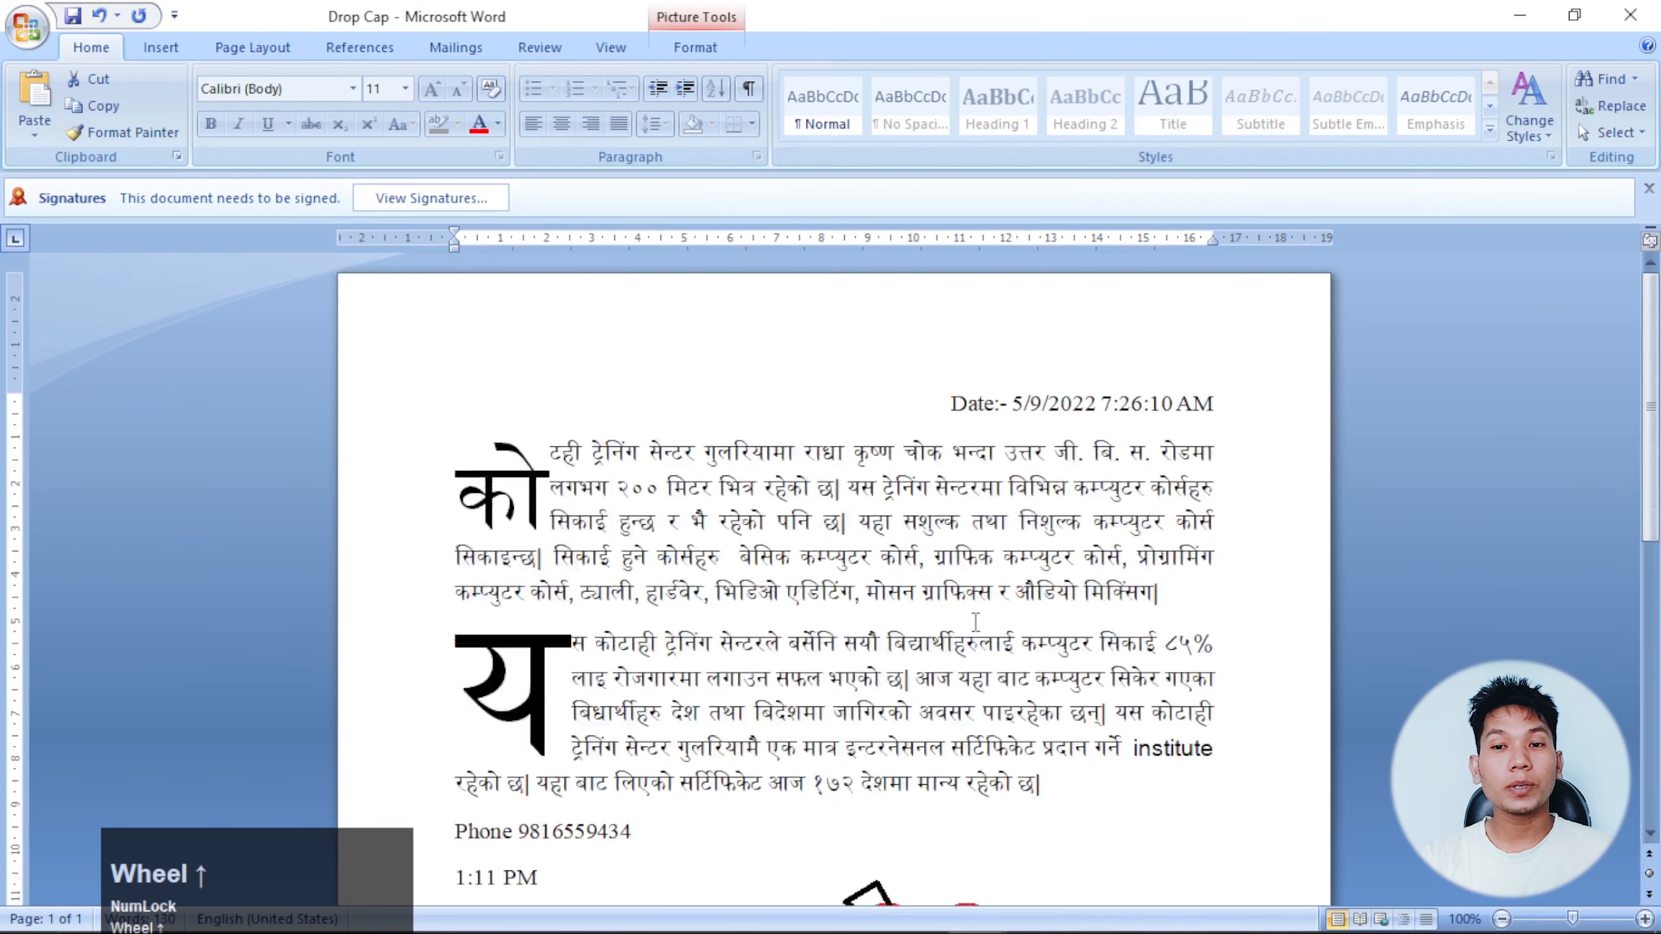
scroll(975, 621, "down", 15)
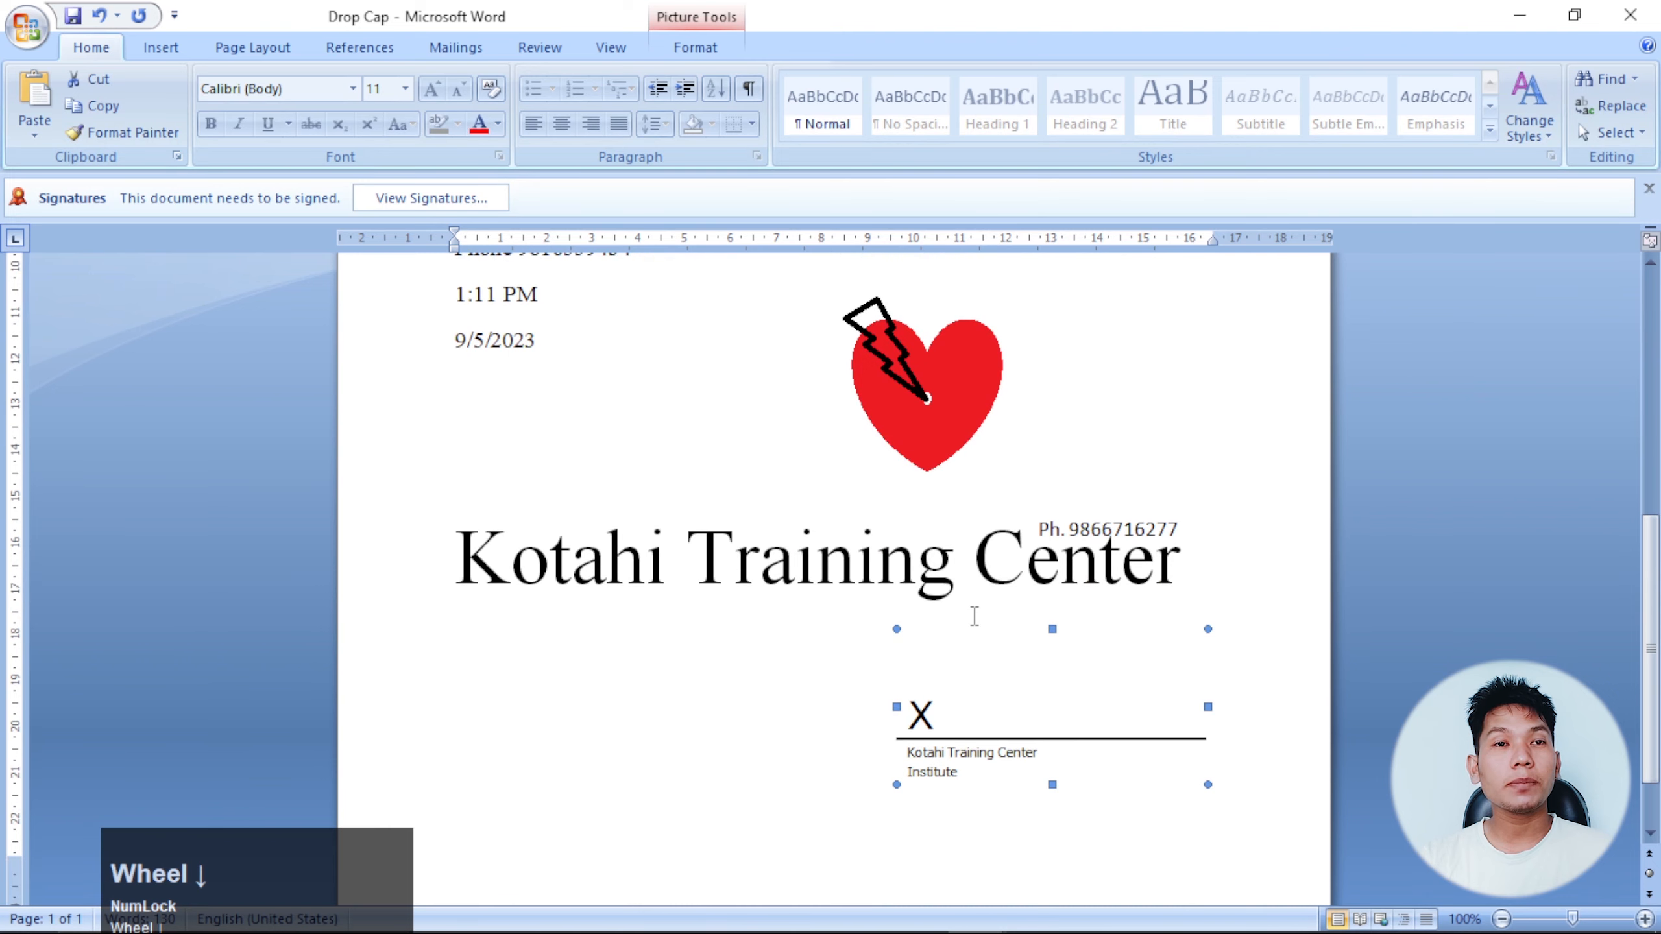
scroll(975, 615, "up", 15)
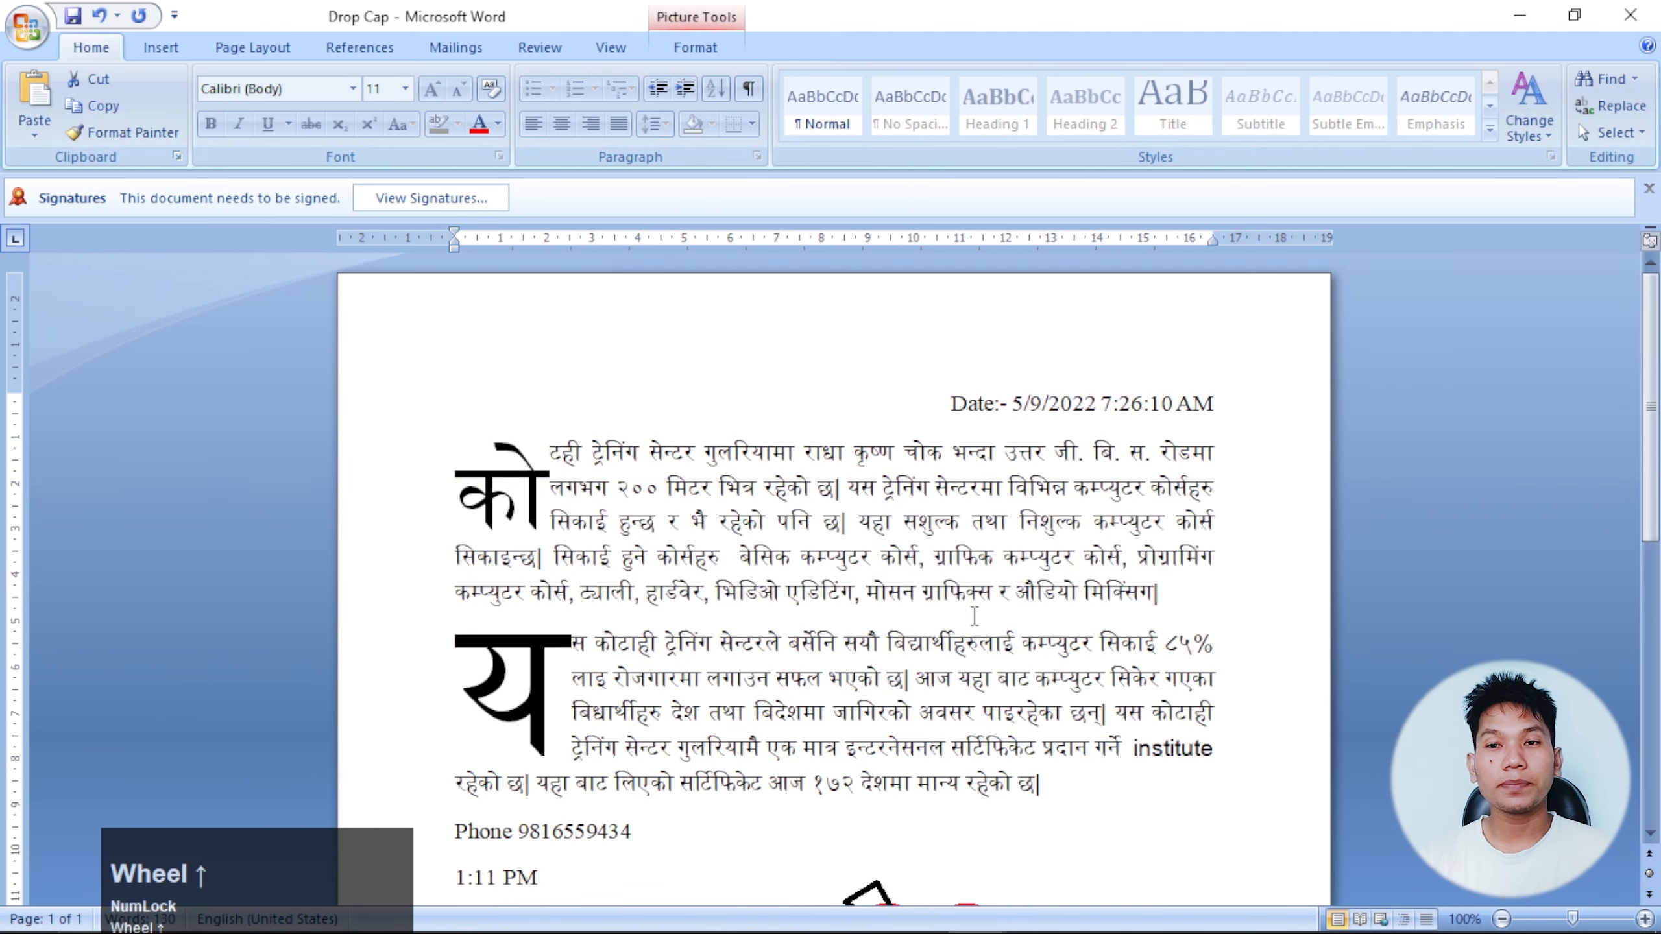